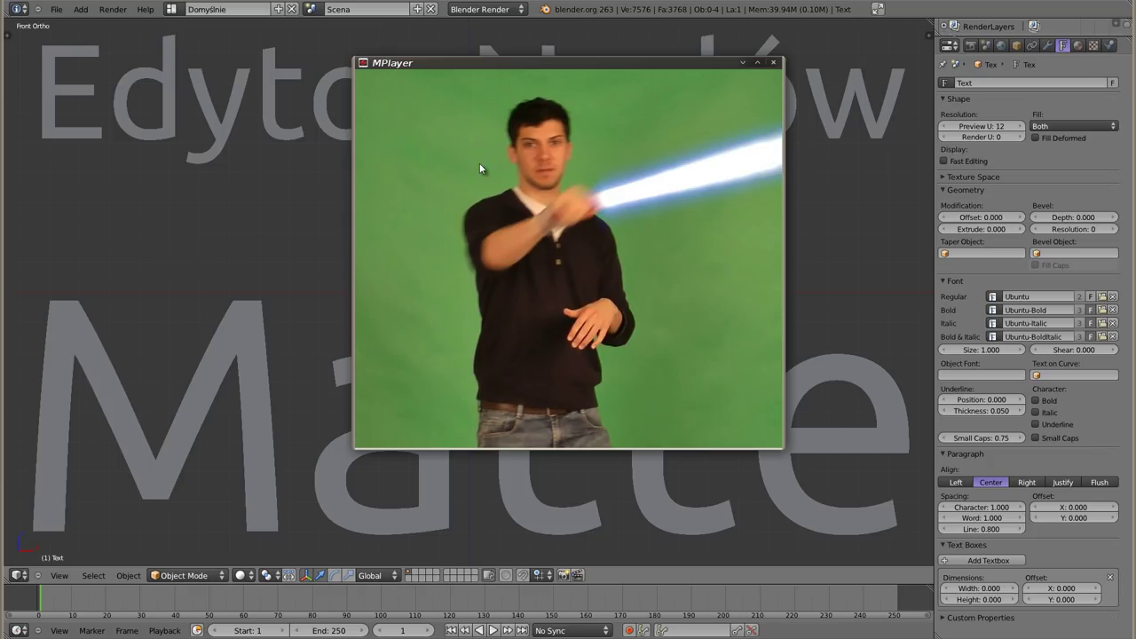
Close the sample MPlayer video window to return to Blender.
key(q)
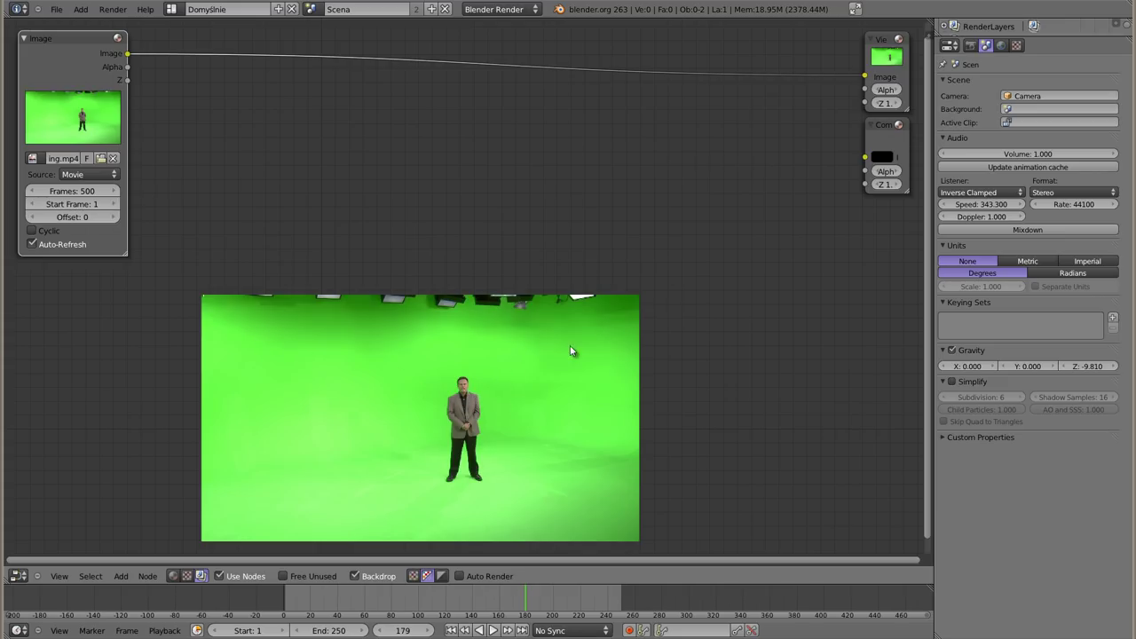
Scrub the green-screen footage to frame 160 and bring up the Add menu's Matte nodes.
click(361, 597)
drag(372, 610, 808, 605)
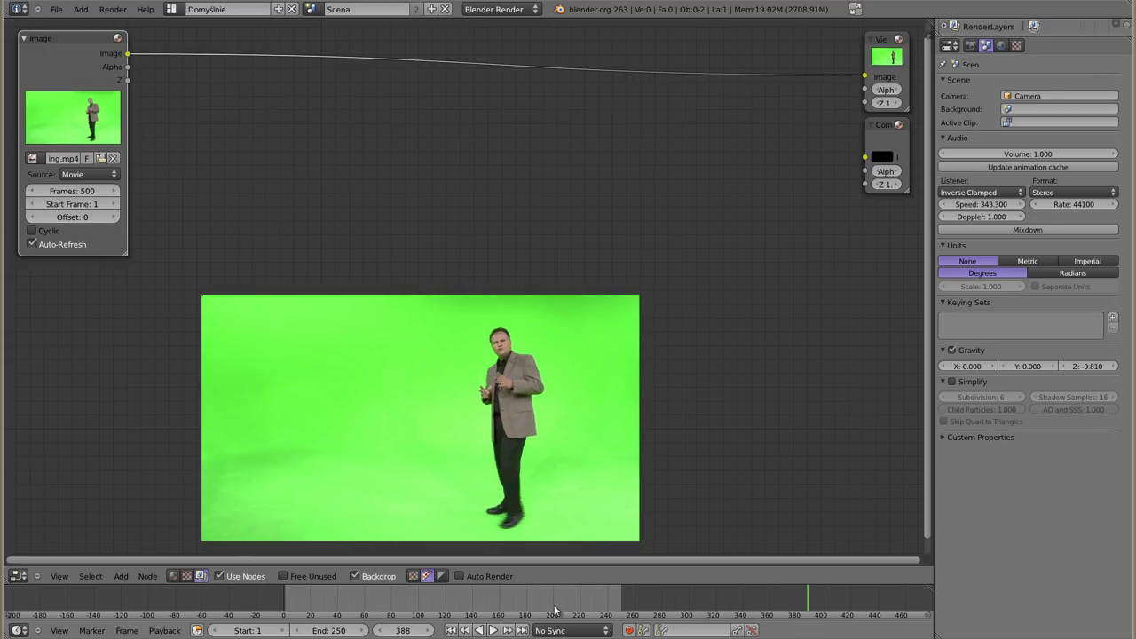
click(498, 603)
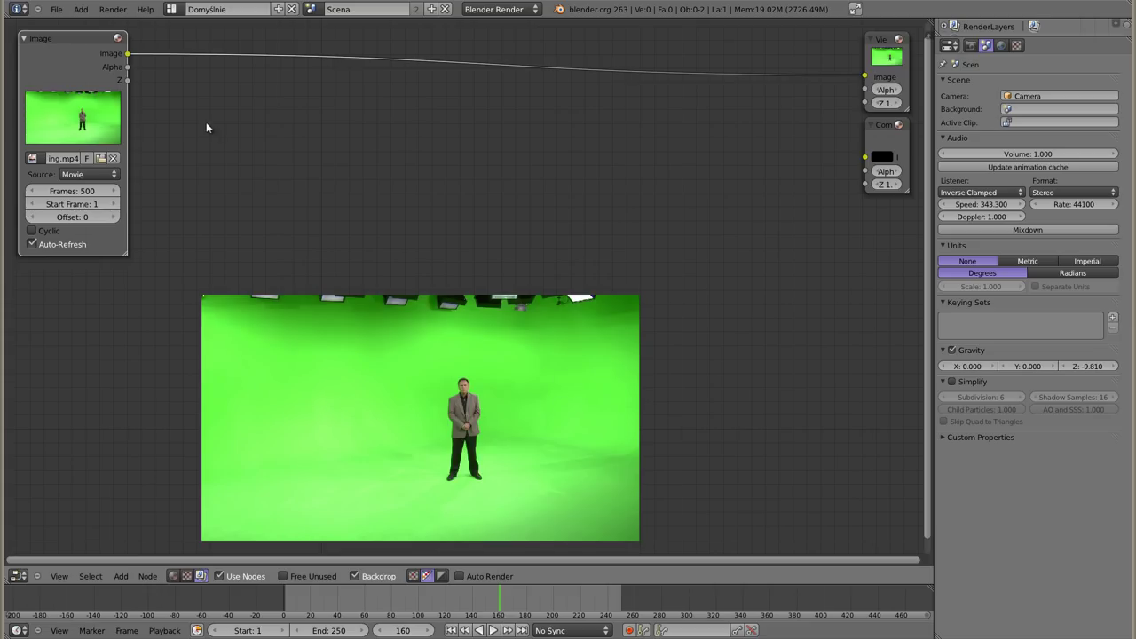
key(shift+a)
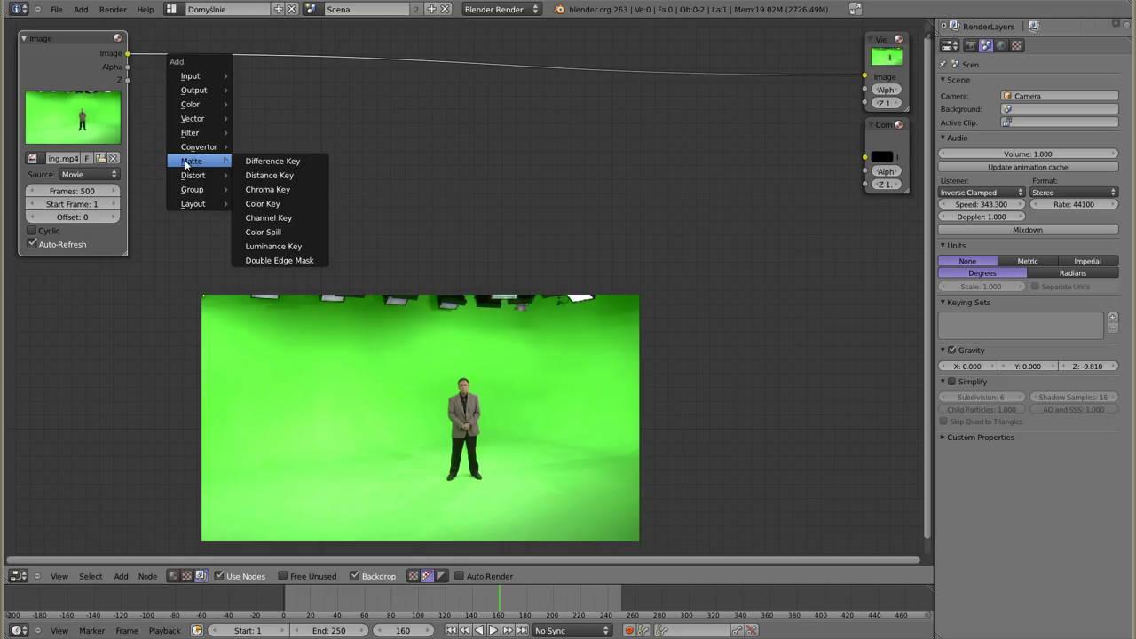
mouse_move(192, 160)
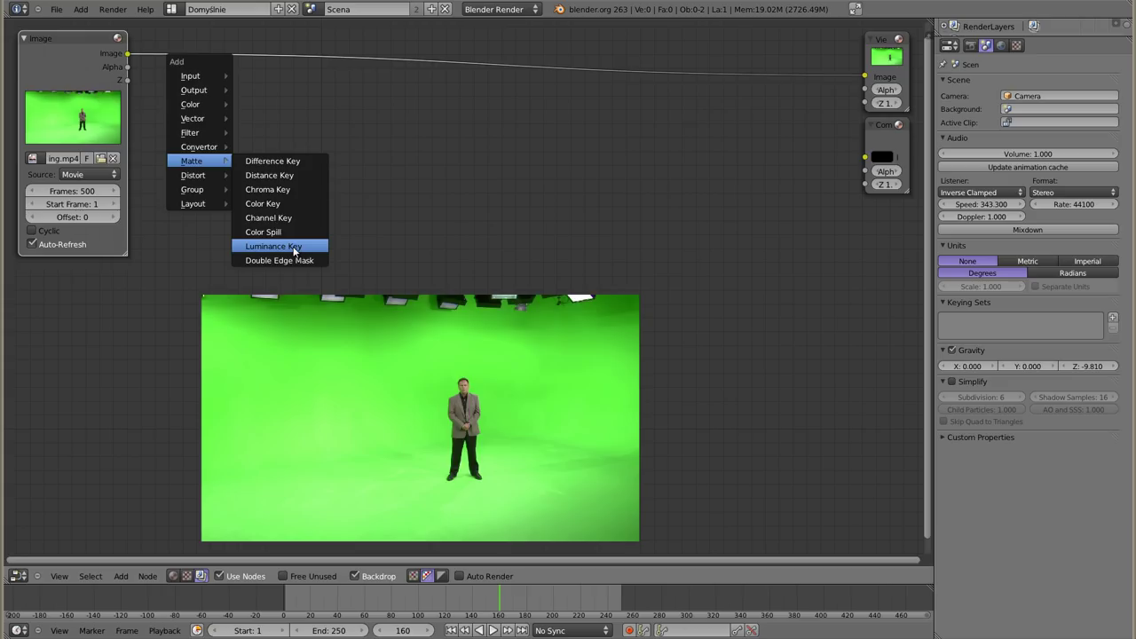
Add a Difference Key node between the movie image and the Viewer.
click(302, 162)
drag(337, 134, 246, 98)
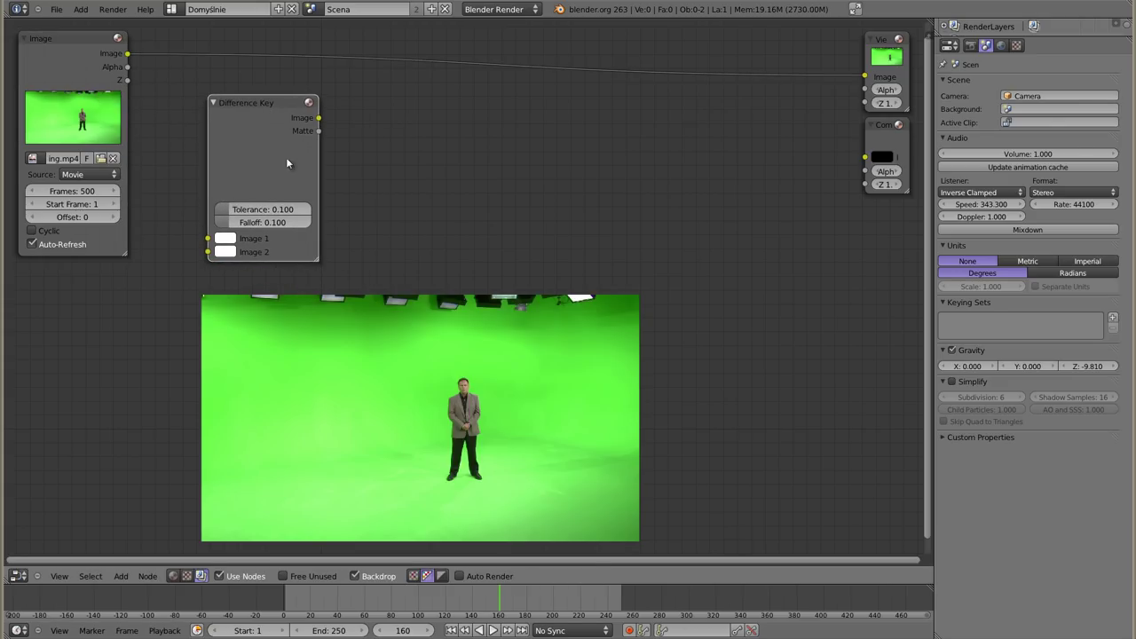
drag(127, 53, 207, 239)
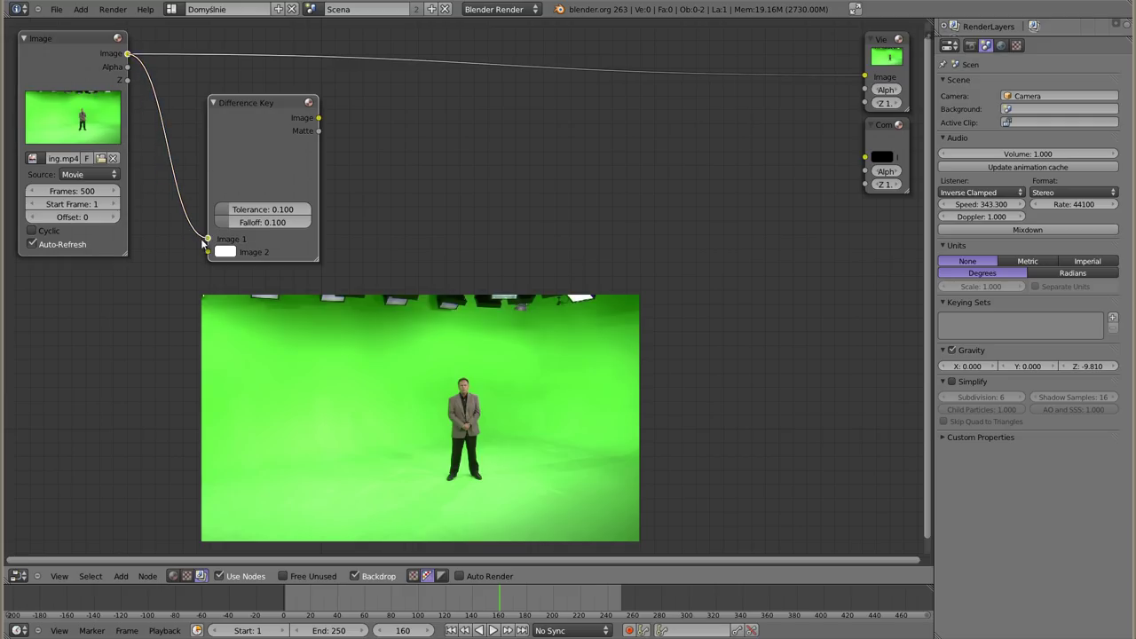
ctrl+shift+click(315, 124)
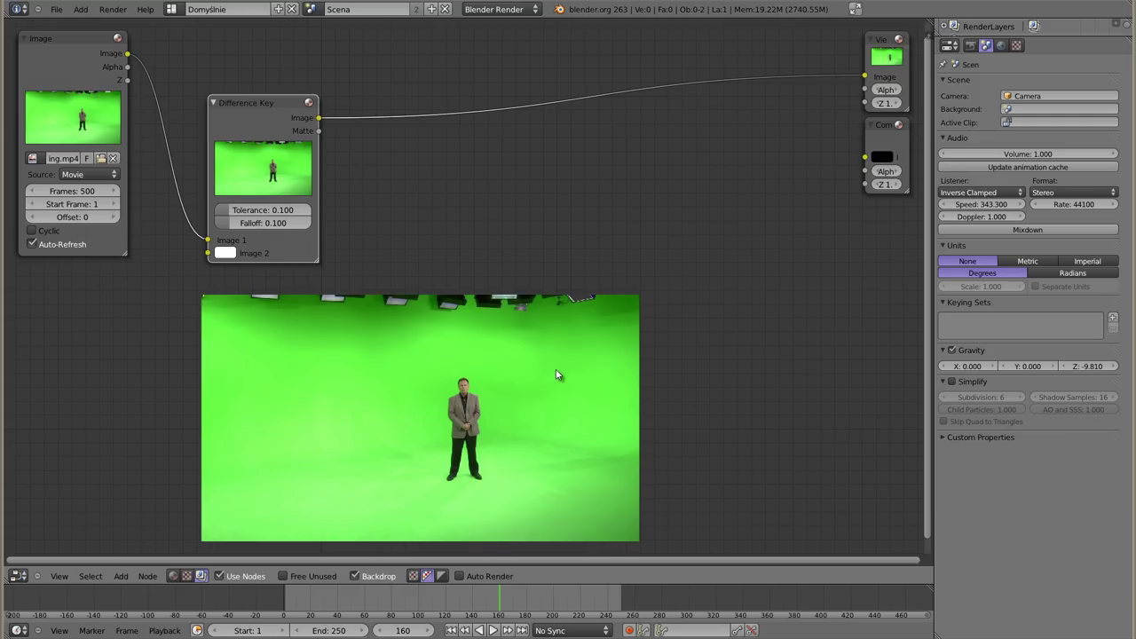
Eyedrop the green backdrop colour from the footage as the Difference Key colour.
click(225, 254)
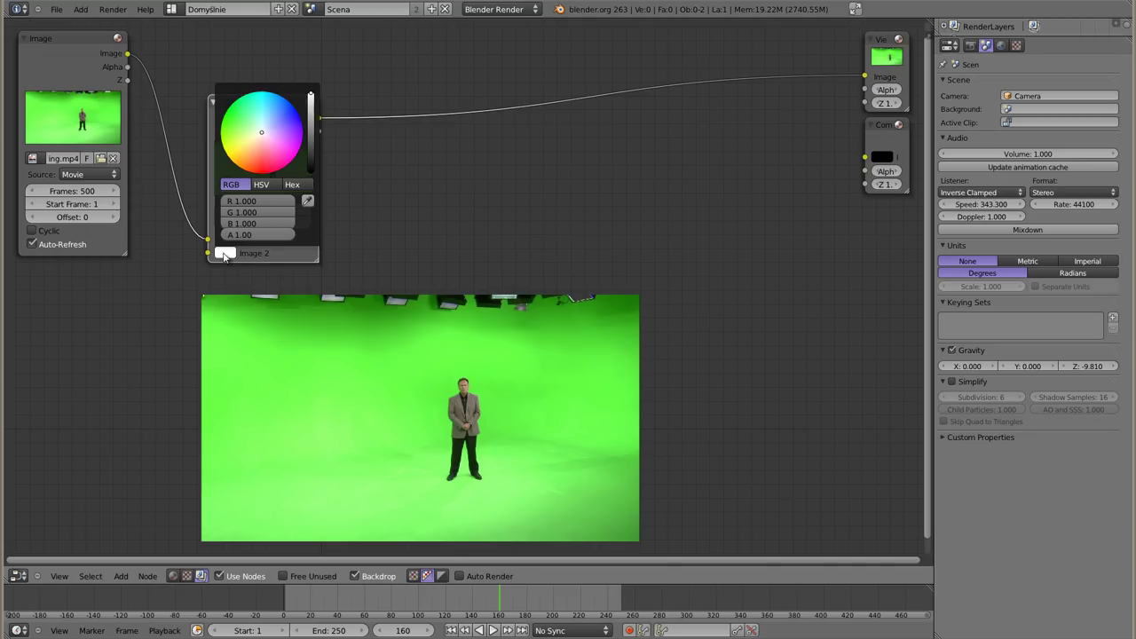
click(307, 203)
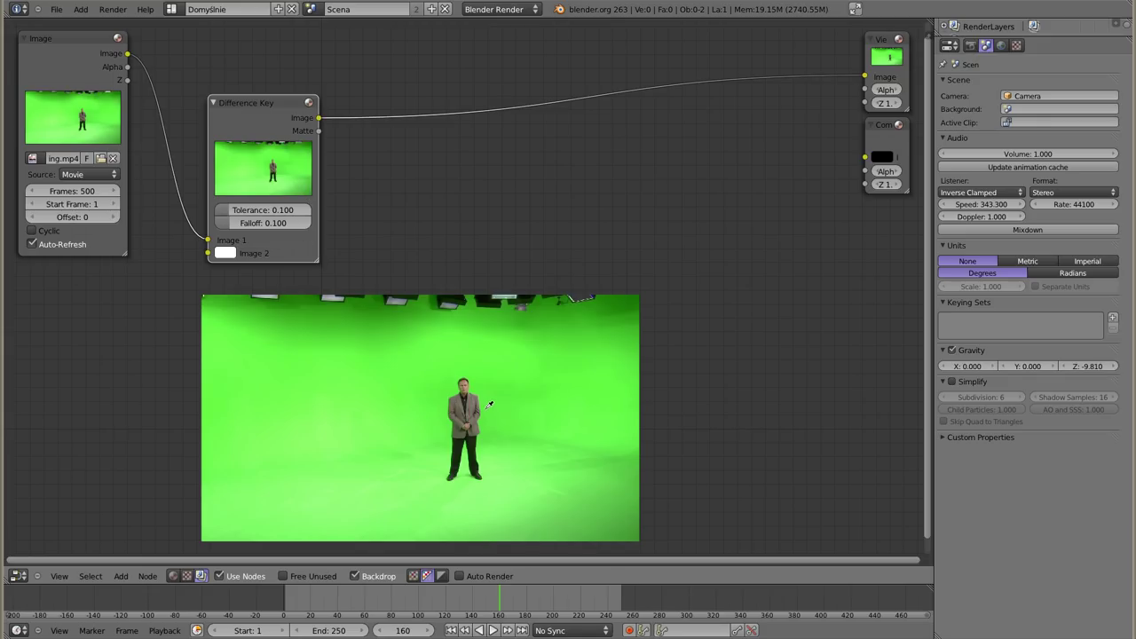
click(487, 407)
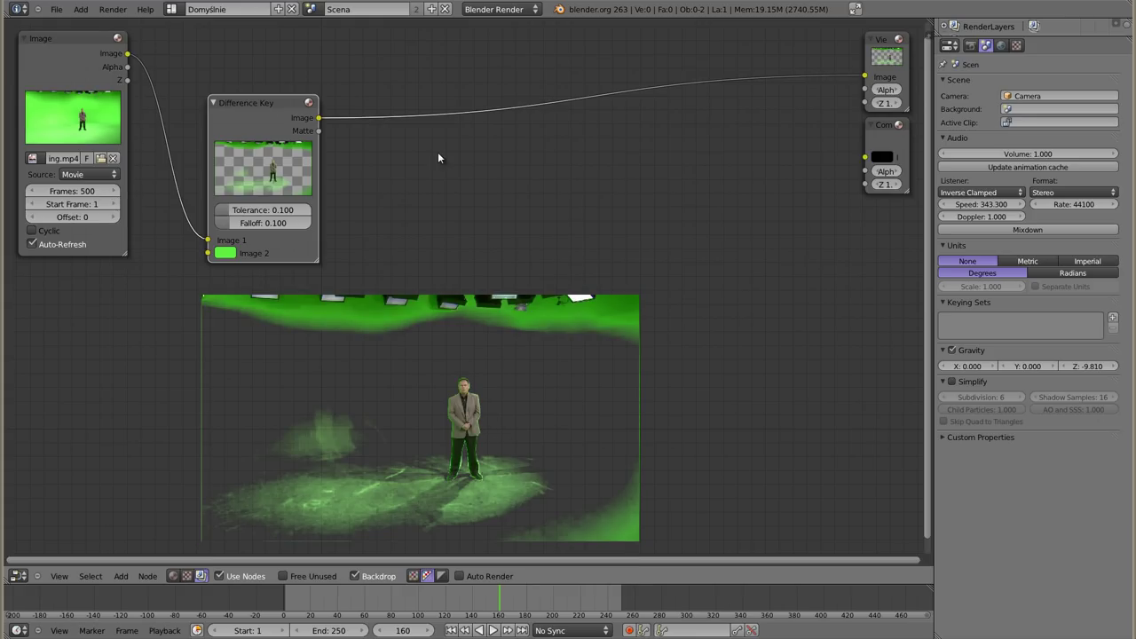
Zoom into the backdrop footage and raise the Difference Key Tolerance to 0.199.
click(414, 576)
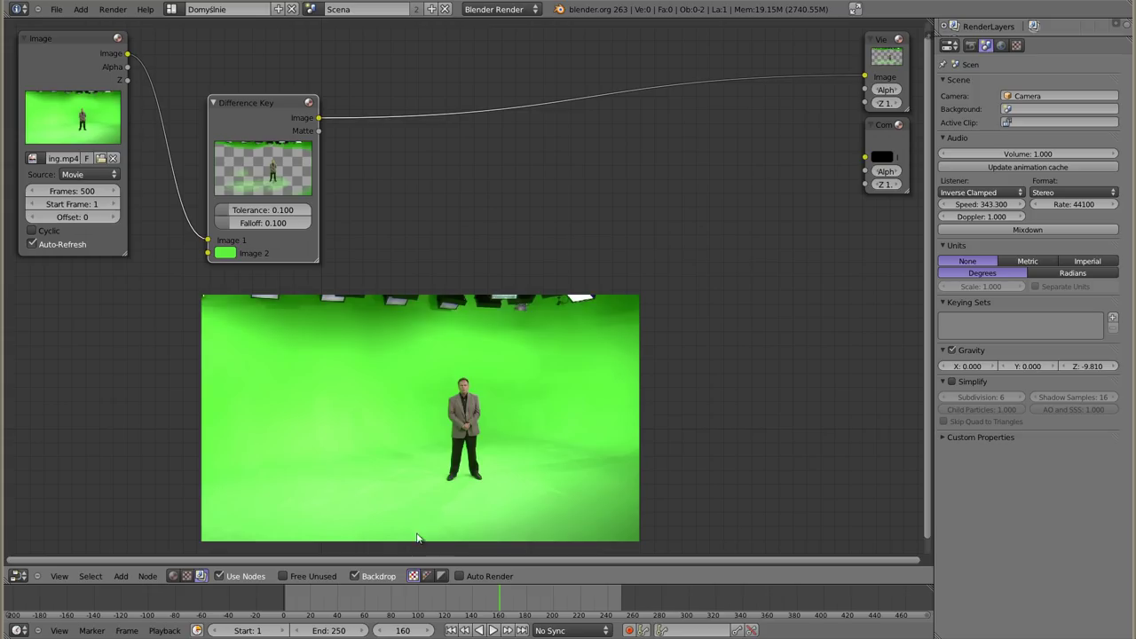
click(427, 577)
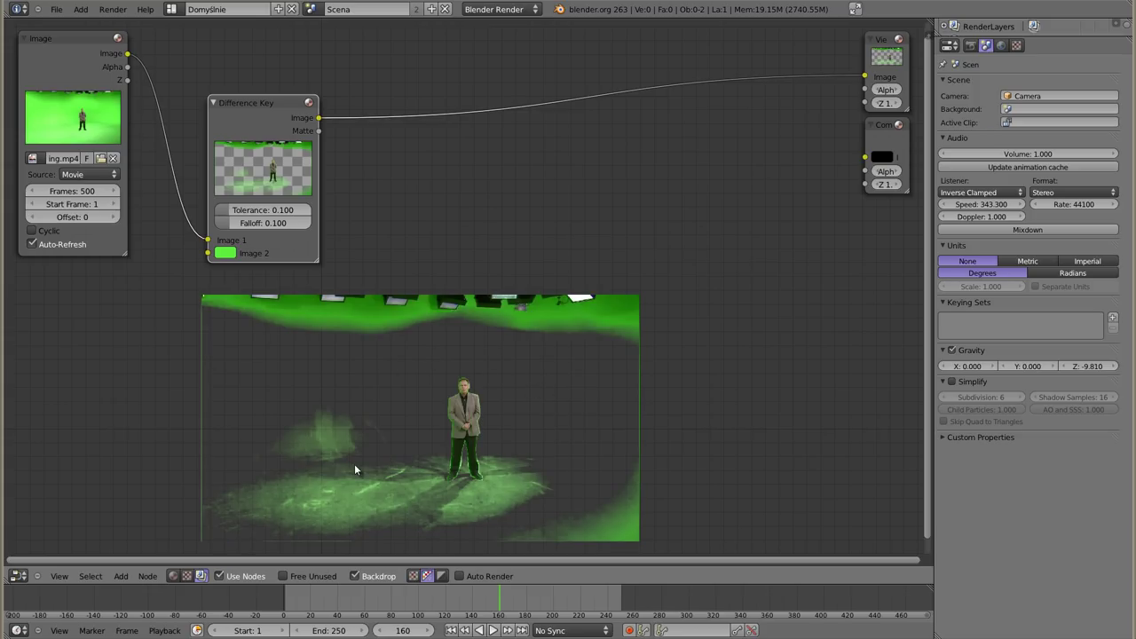
key(alt+v)
key(alt+v)
key(alt+v)
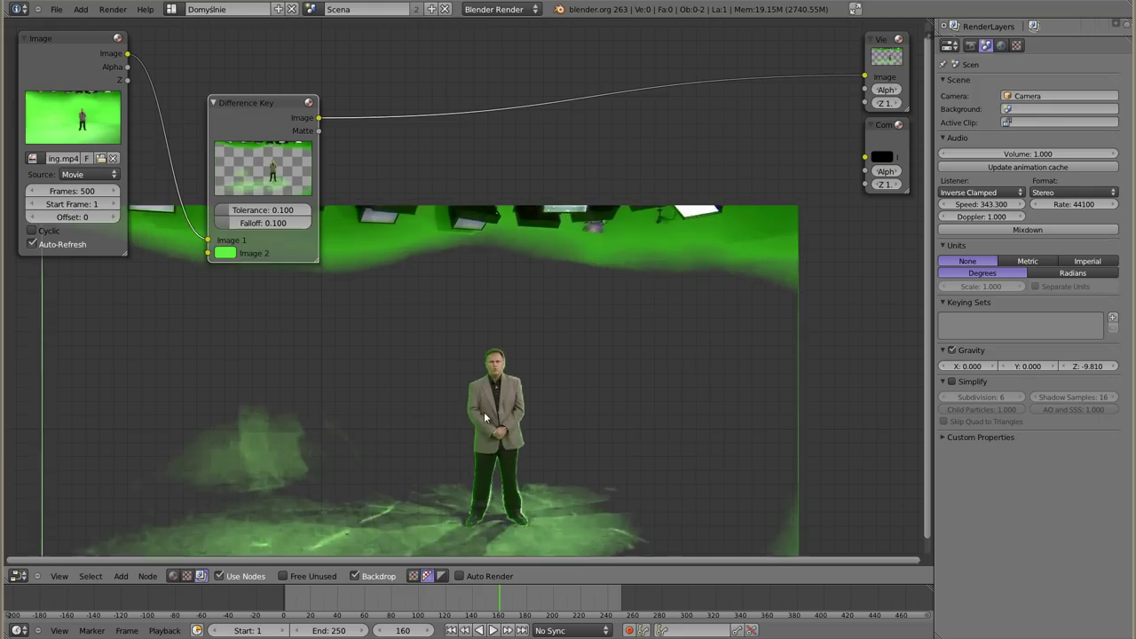
key(alt+v)
key(alt+v)
key(alt+v)
alt+middle_drag(575, 454, 580, 339)
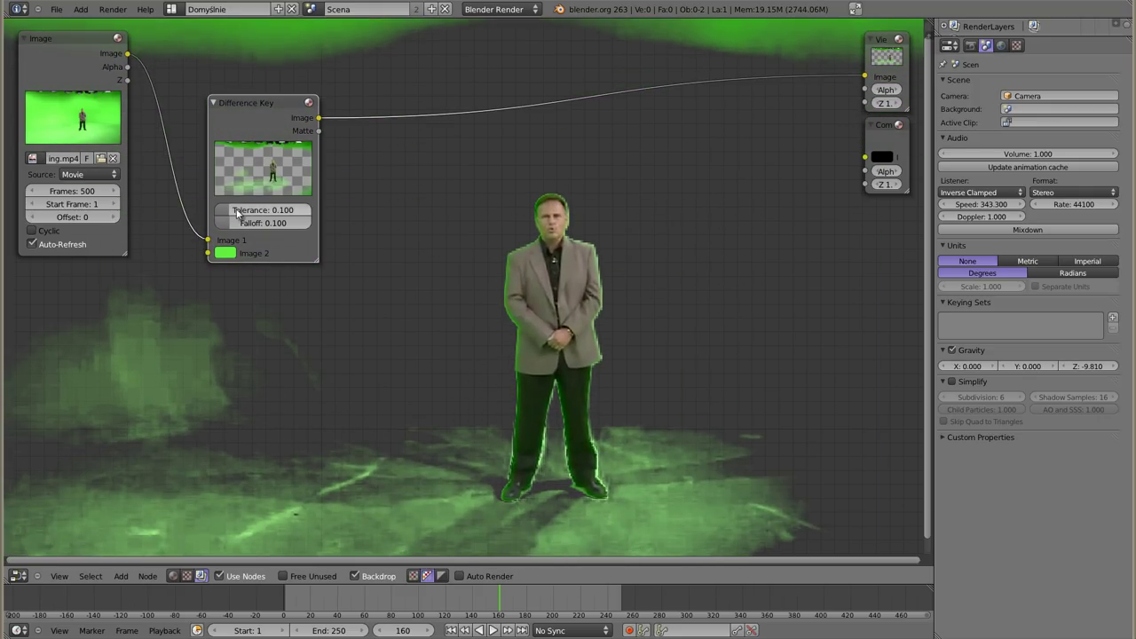
scroll(240, 210, up, 1)
scroll(241, 207, up, 1)
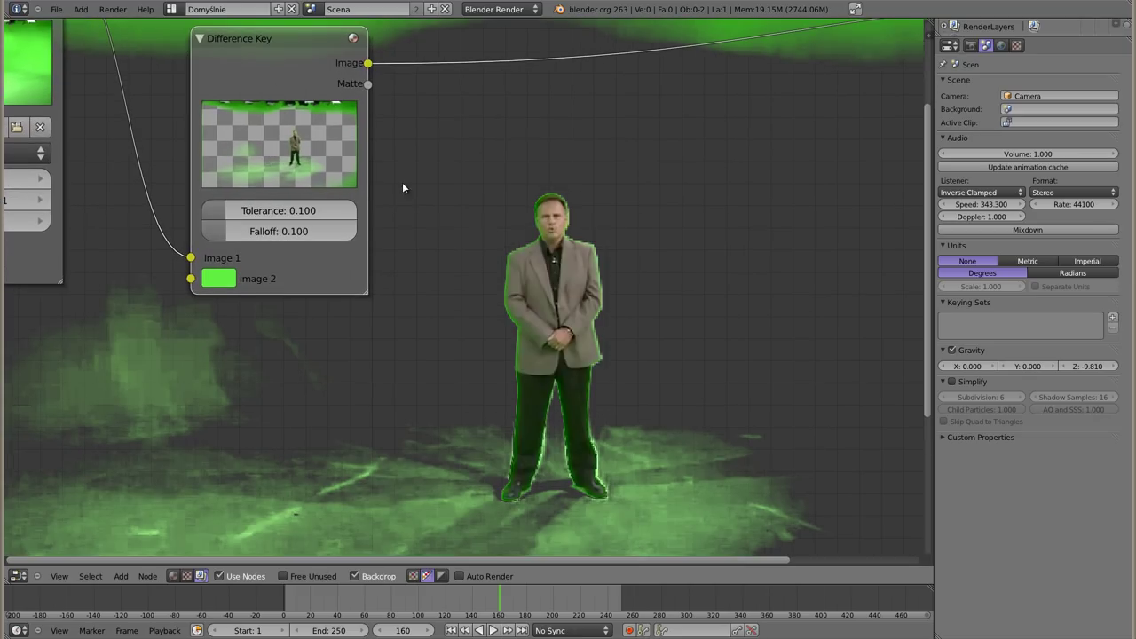
middle_drag(402, 188, 395, 233)
drag(229, 258, 240, 257)
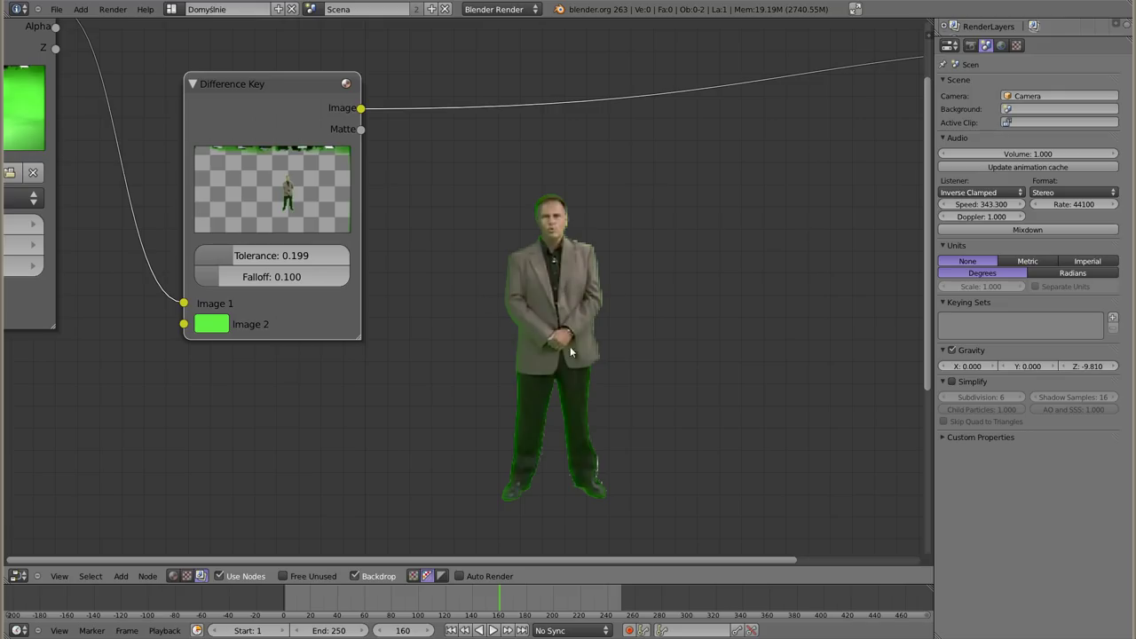
Send the Difference Key Matte output to the Viewer and reframe the node view.
ctrl+shift+click(294, 137)
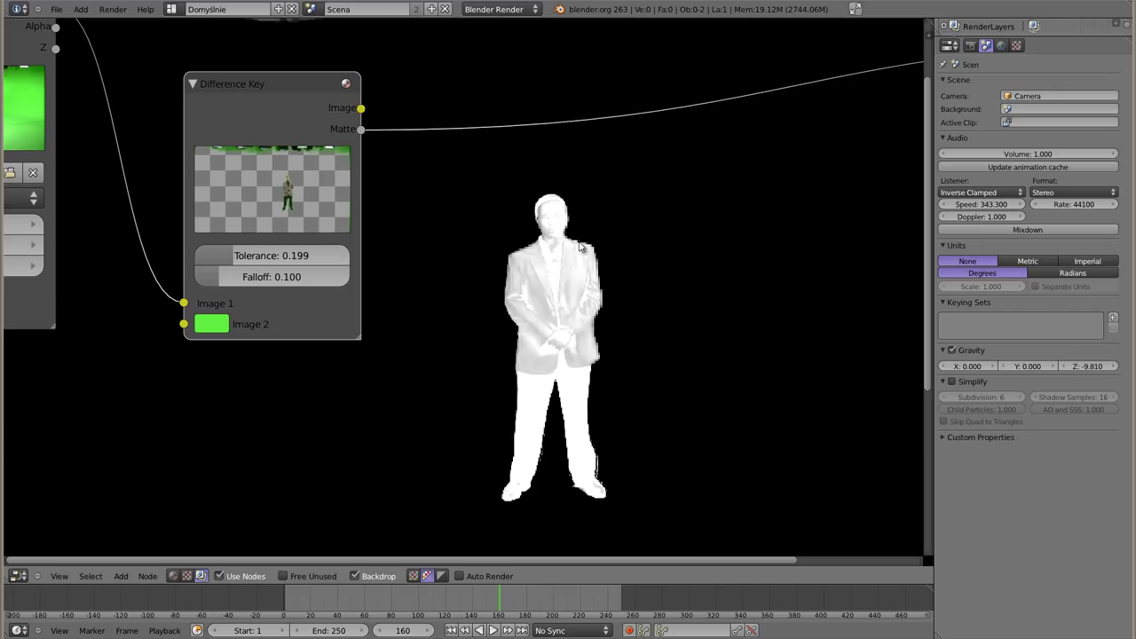
scroll(465, 249, down, 2)
scroll(465, 249, down, 3)
mouse_move(464, 250)
middle_down()
mouse_move(490, 280)
mouse_move(471, 235)
middle_up()
scroll(485, 264, up, 2)
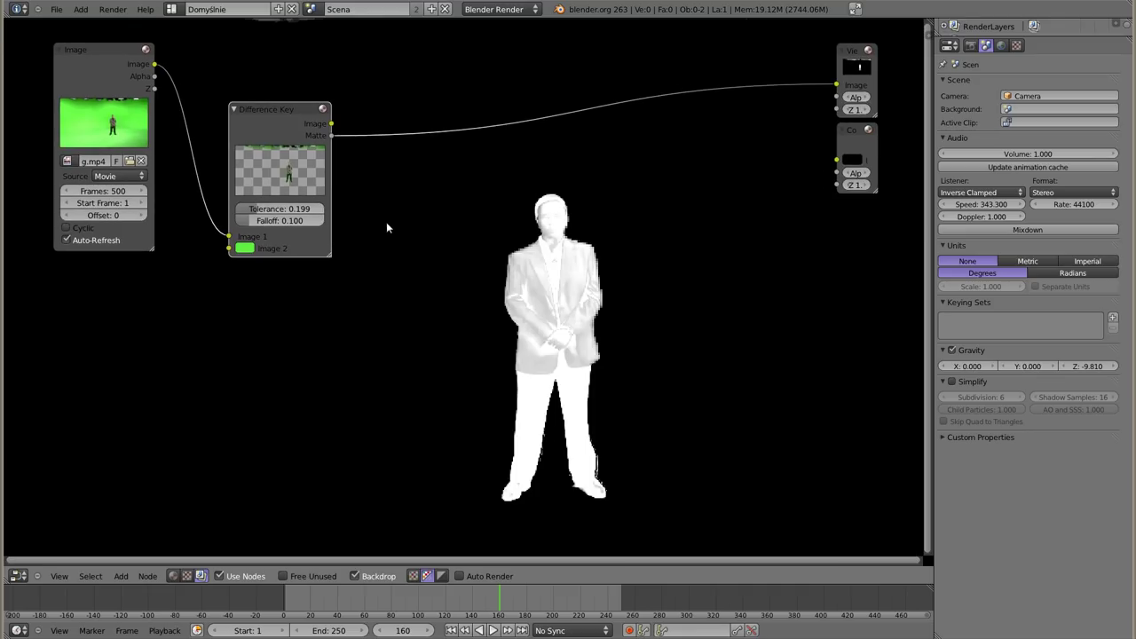
Add an AlphaOver node fed by the Difference Key's Matte and keyed image outputs.
key(shift+a)
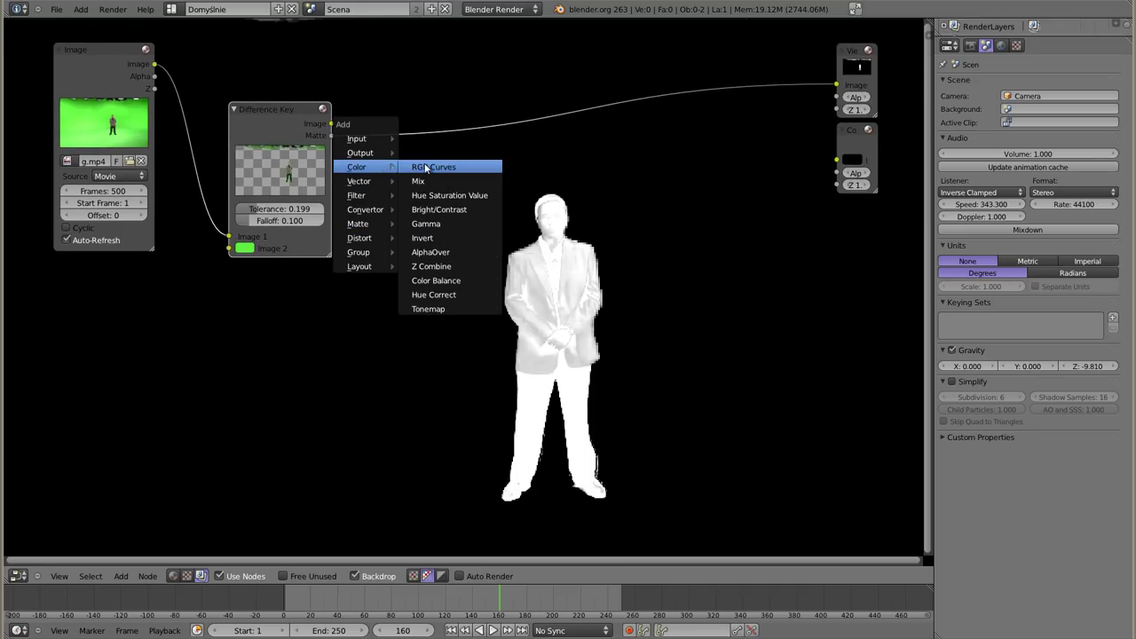
click(455, 252)
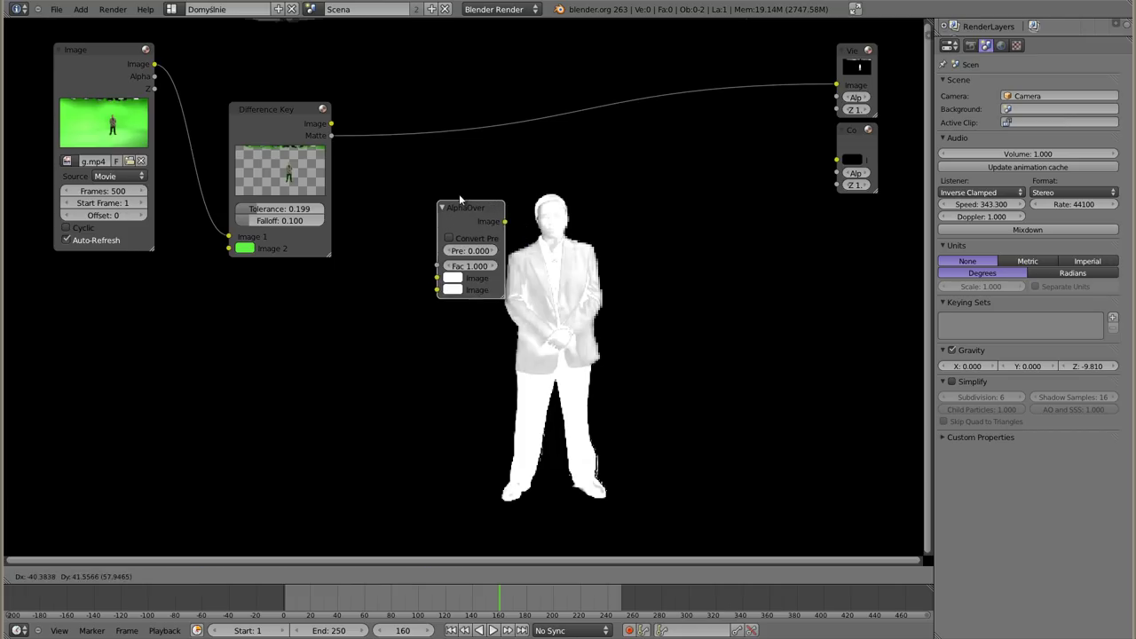
click(429, 175)
mouse_move(333, 136)
mouse_down()
mouse_move(347, 147)
mouse_move(368, 252)
mouse_move(396, 242)
mouse_up()
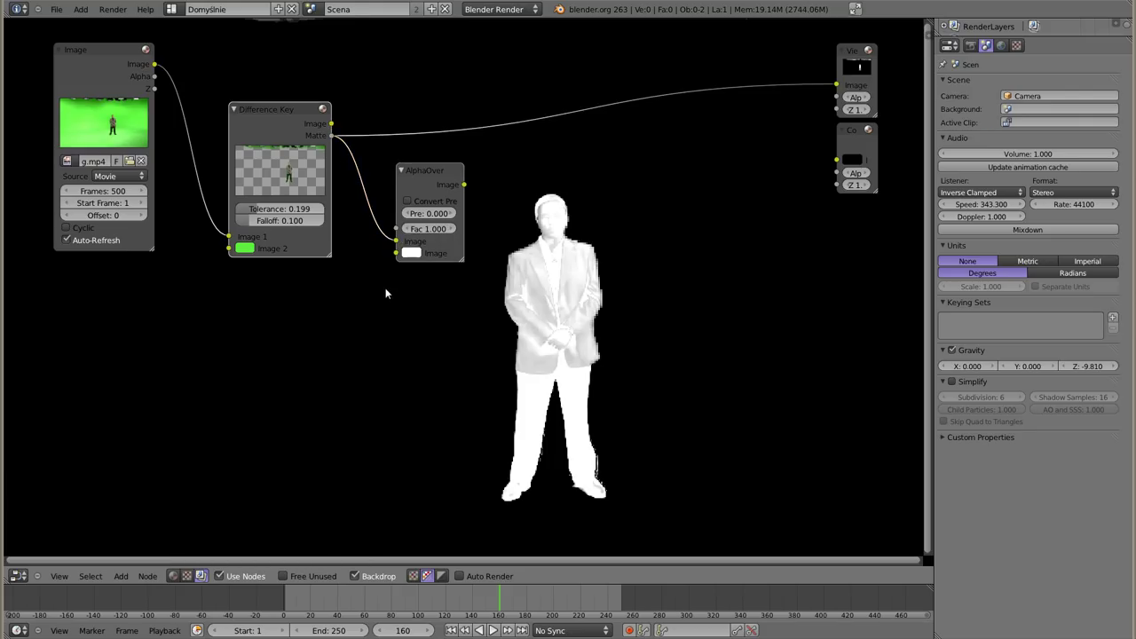
drag(332, 124, 400, 252)
Set AlphaOver Pre to 1.000 and view its result on the full-frame backdrop.
click(429, 214)
text(1)
key(Return)
ctrl+shift+click(443, 181)
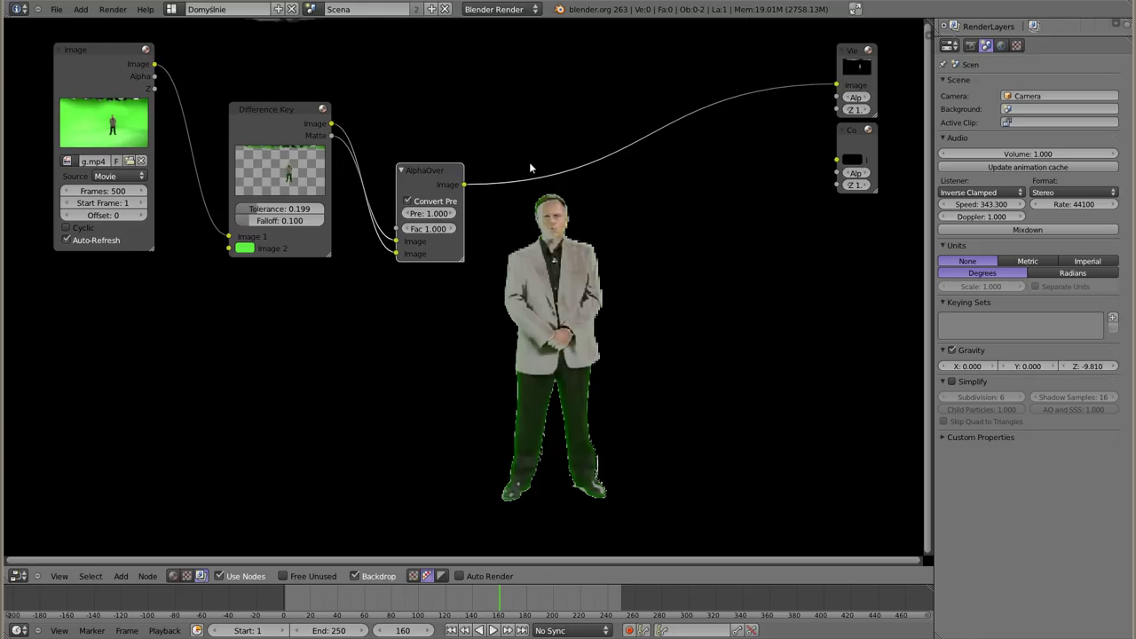
key(v)
key(v)
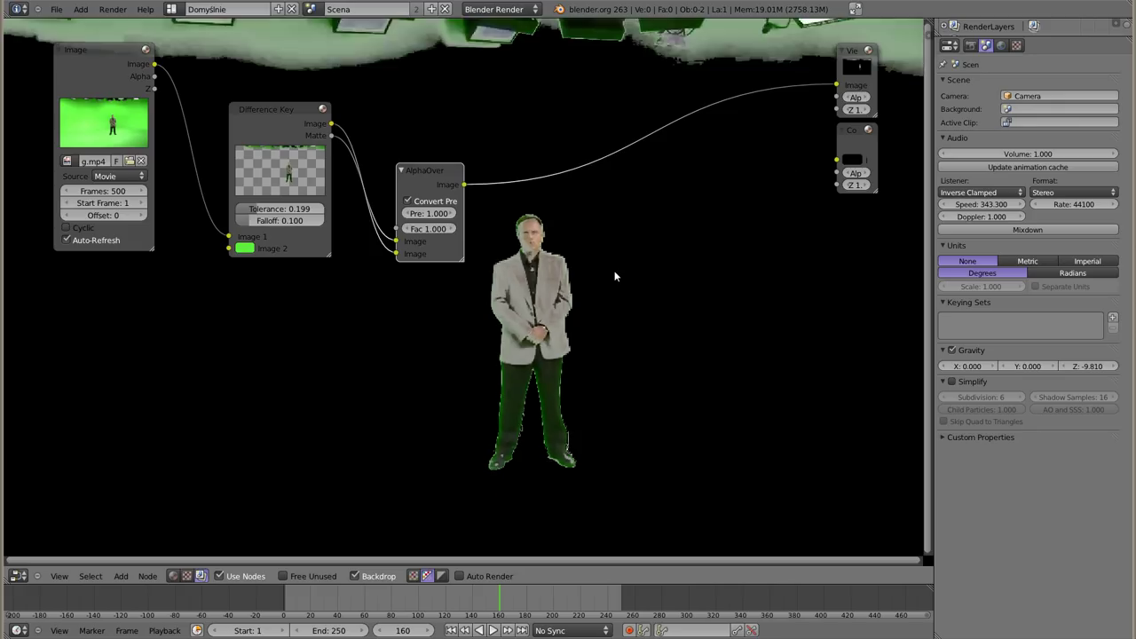
key(v)
alt+middle_drag(570, 360, 596, 359)
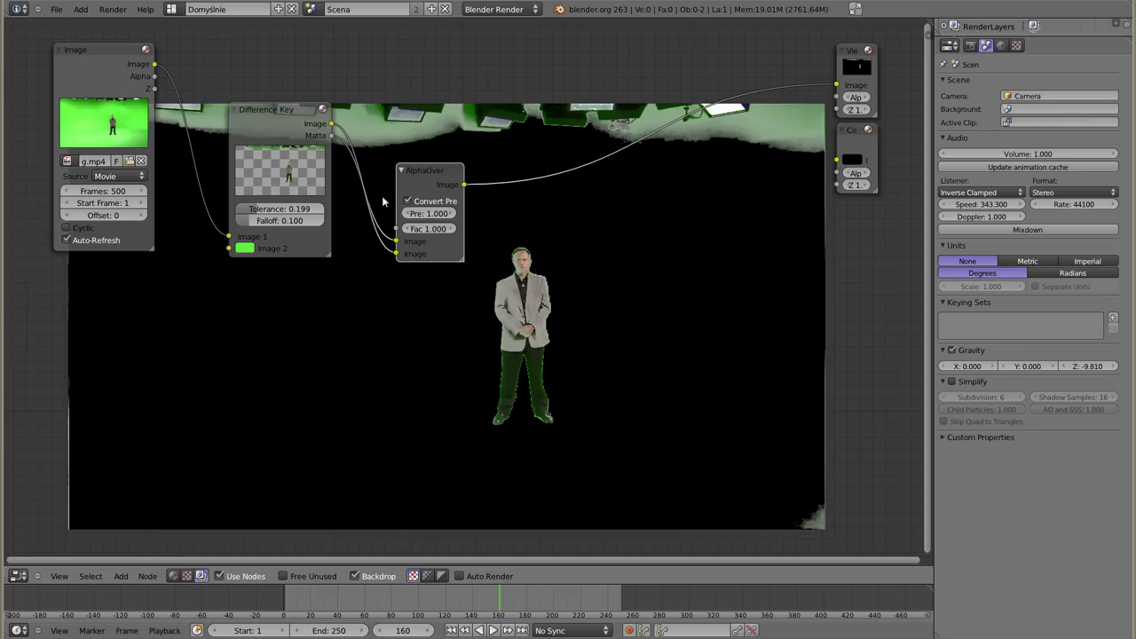
Inspect the backdrop alpha channel and the Difference Key's image and matte outputs.
click(441, 577)
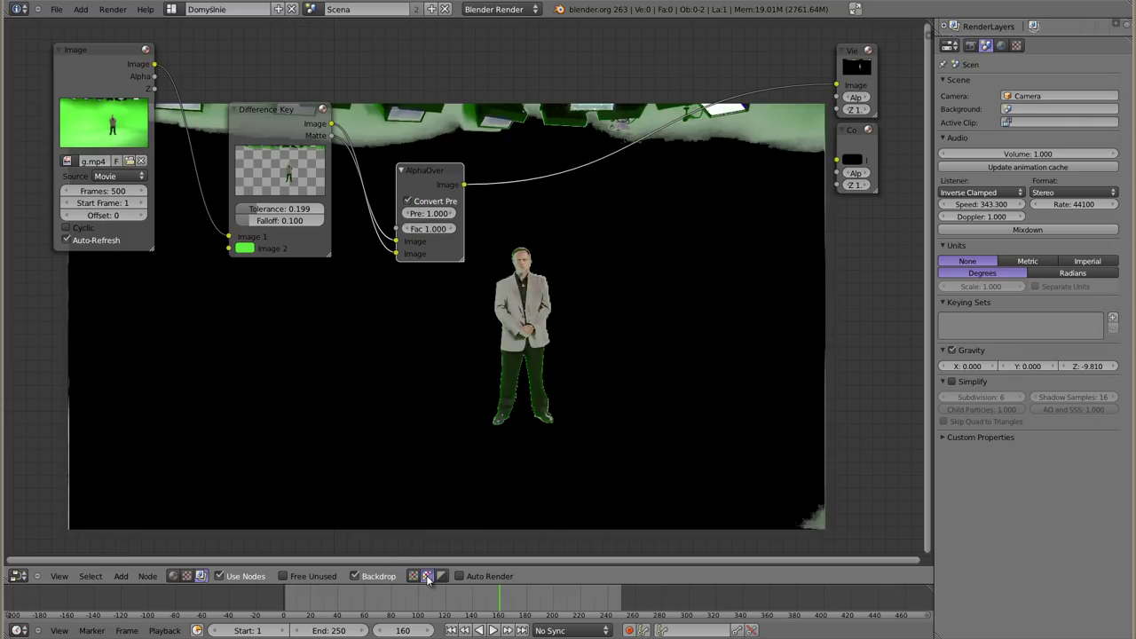
click(413, 576)
ctrl+shift+click(276, 125)
ctrl+shift+click(276, 123)
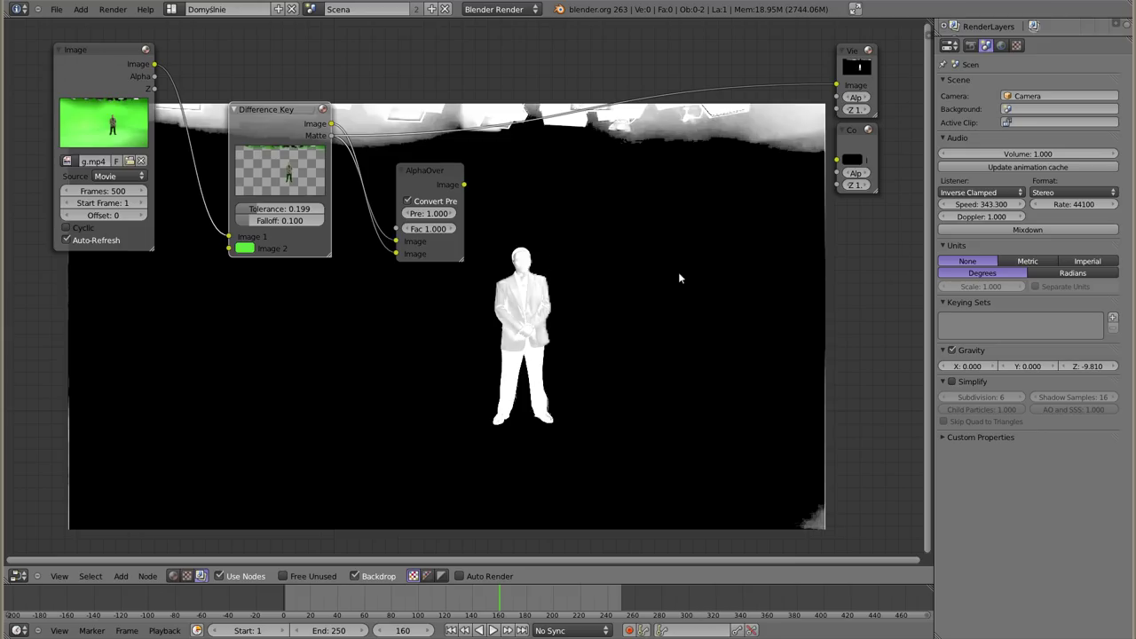
Preview the AlphaOver composite in an enlarged backdrop and tidy the node layout.
mouse_move(288, 176)
middle_down()
mouse_move(269, 268)
mouse_move(272, 171)
middle_up()
ctrl+shift+click(427, 206)
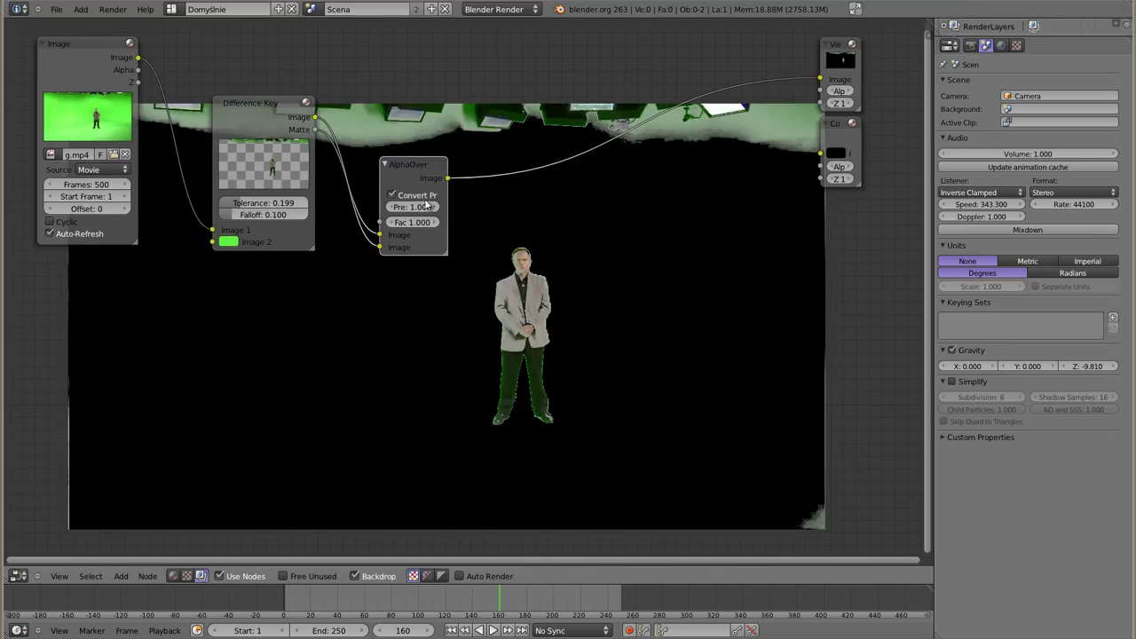
drag(428, 176, 416, 165)
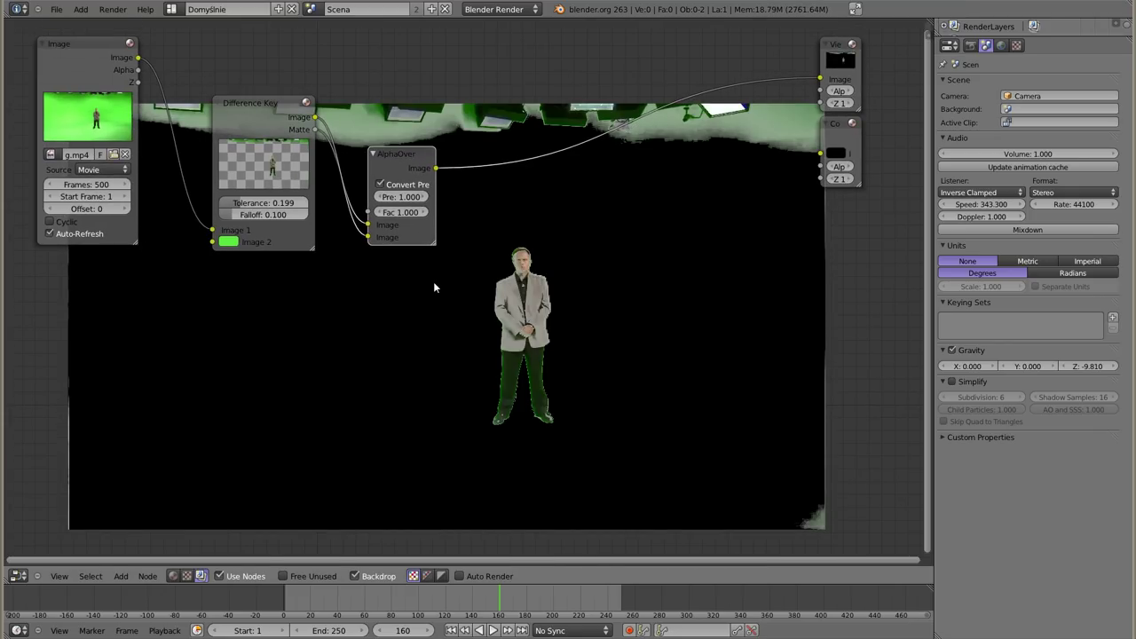
key(alt+v)
key(alt+v)
key(alt+v)
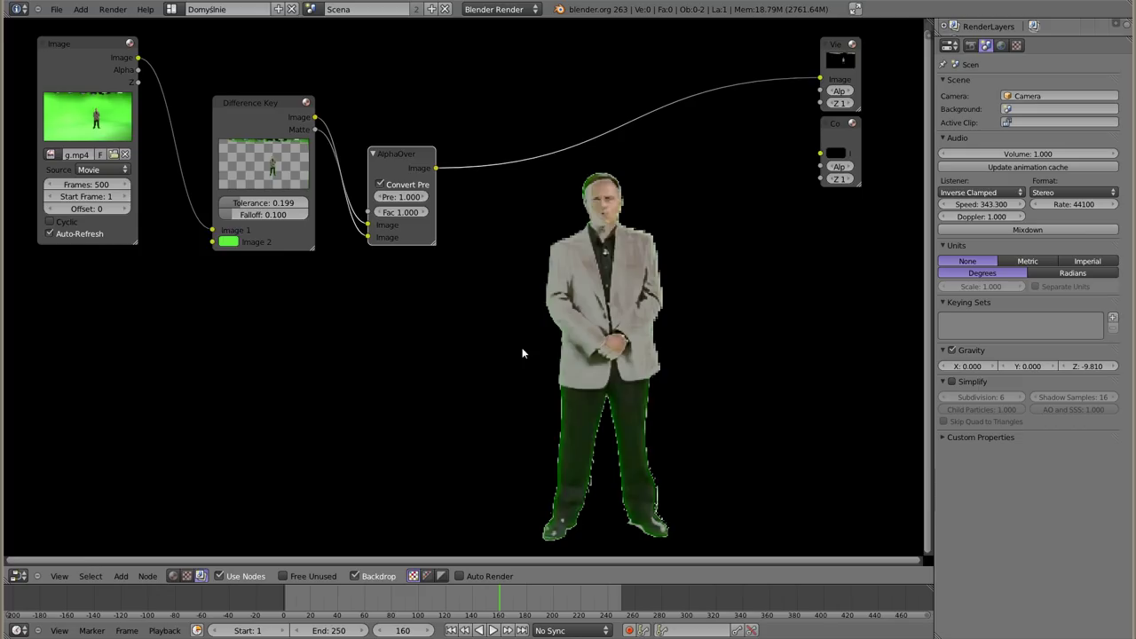
middle_drag(523, 353, 516, 320)
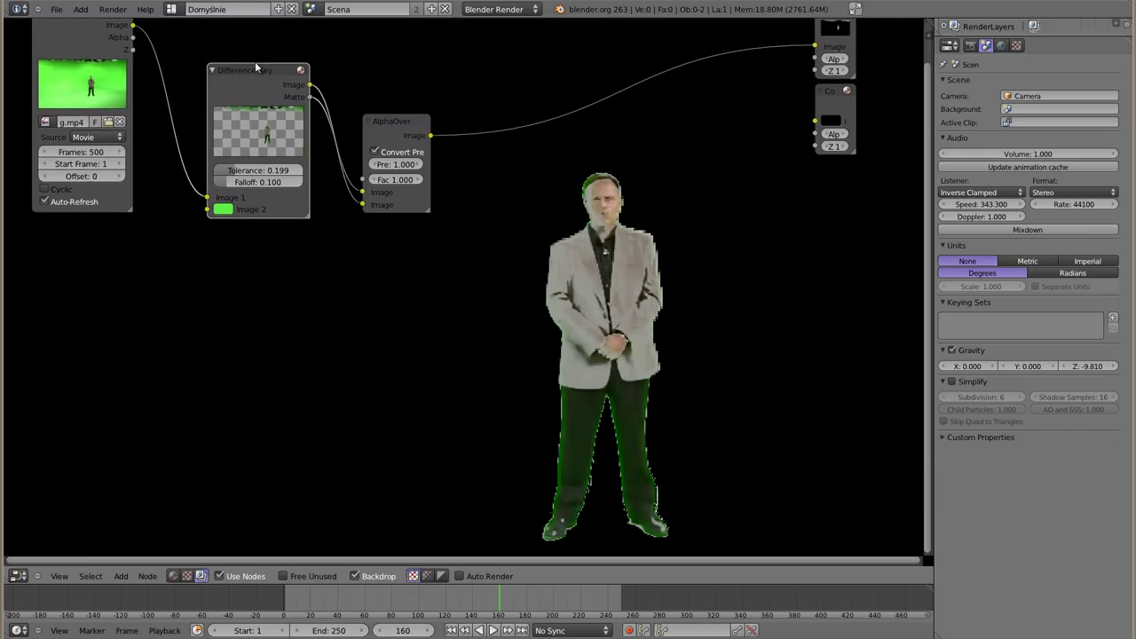
drag(255, 62, 246, 39)
Add a Distance Key below Difference Key, fed by the movie, key colour pure green, previewed.
key(shift+a)
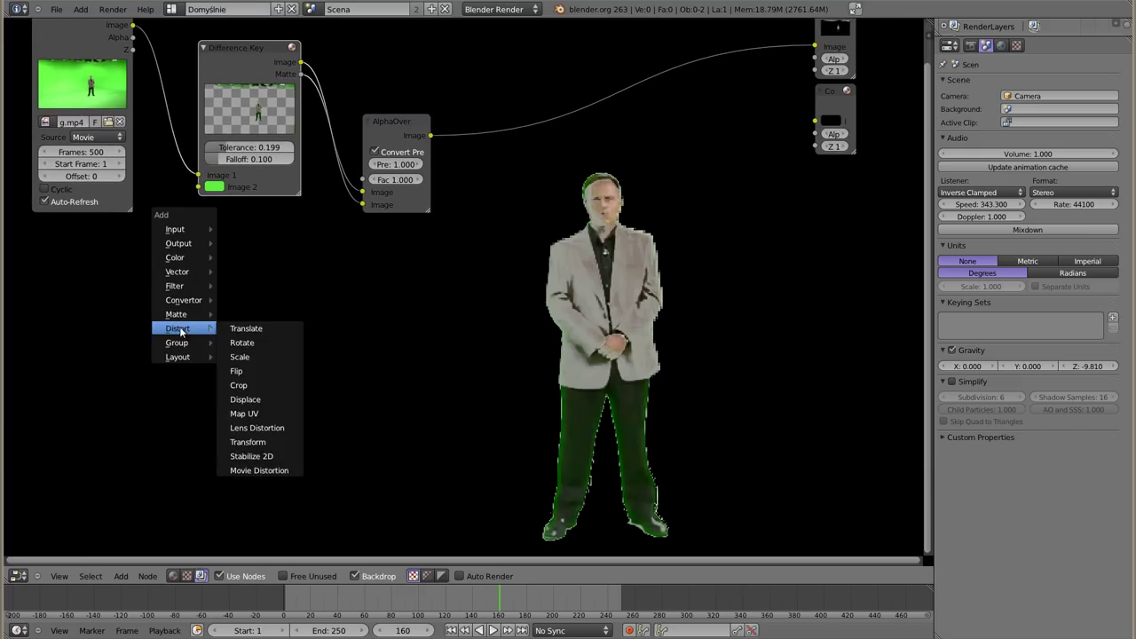
click(266, 325)
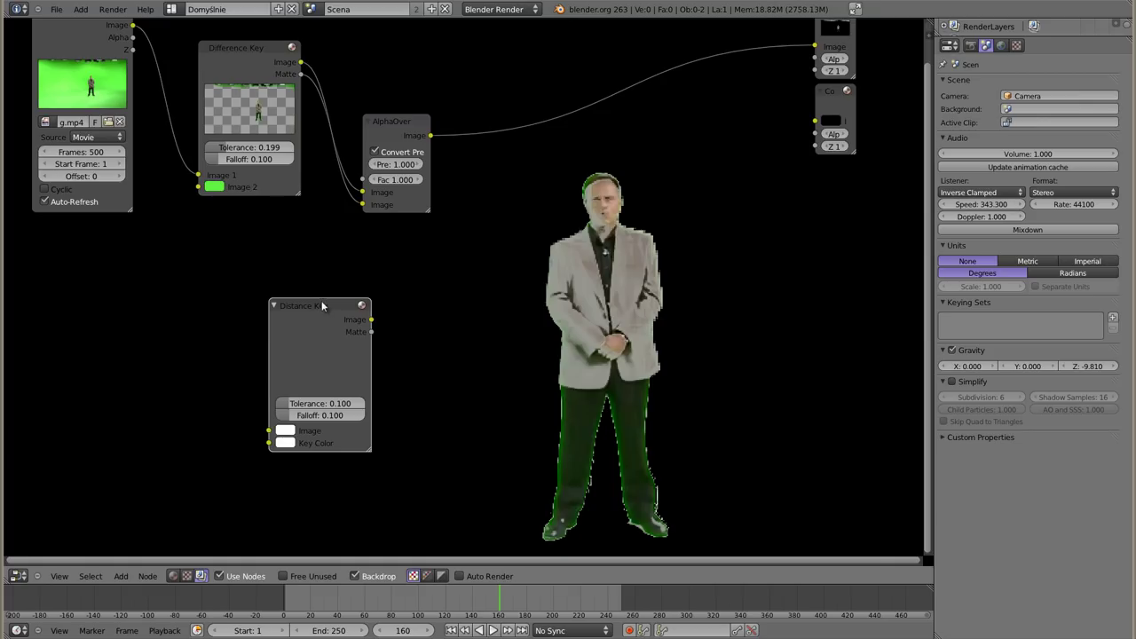
drag(322, 307, 255, 230)
mouse_move(132, 25)
mouse_down()
mouse_move(154, 318)
mouse_move(202, 354)
mouse_up()
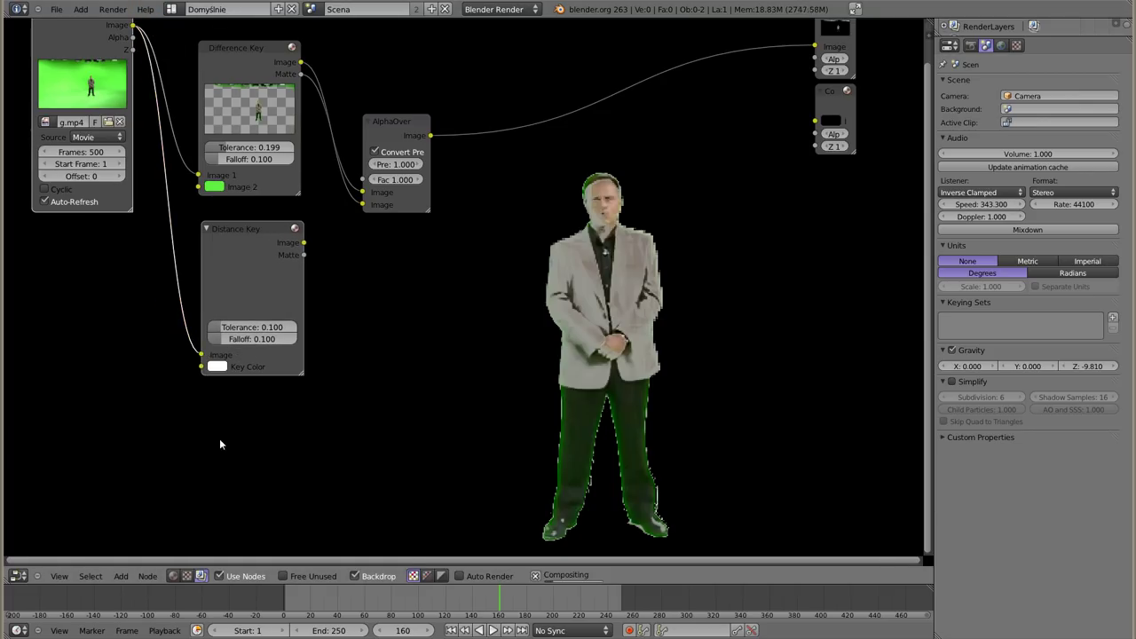
click(216, 371)
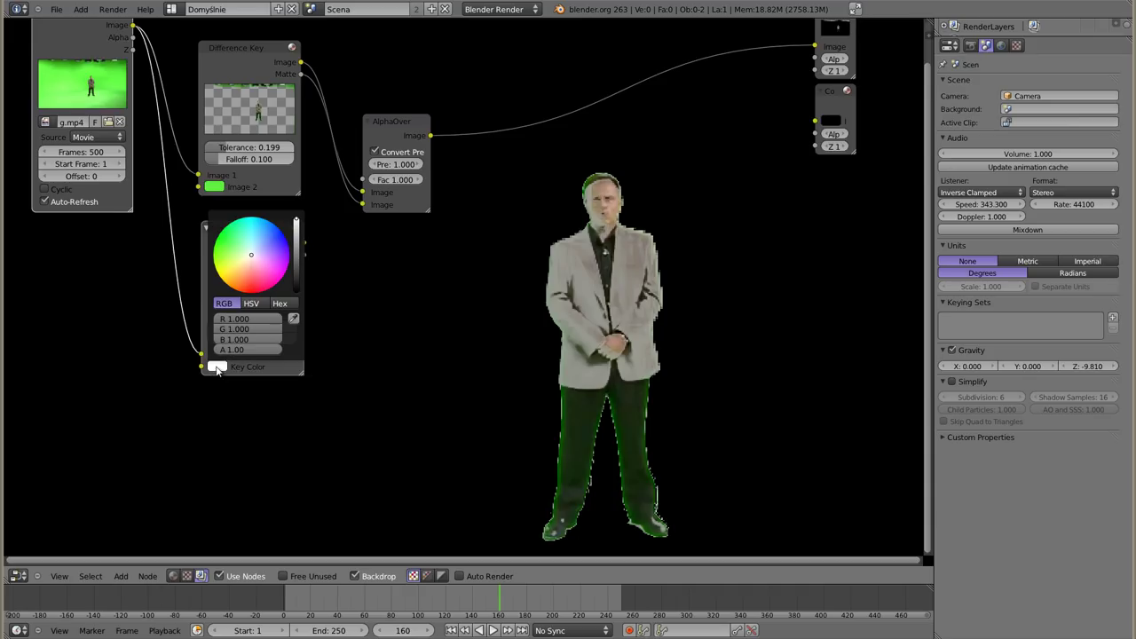
click(221, 233)
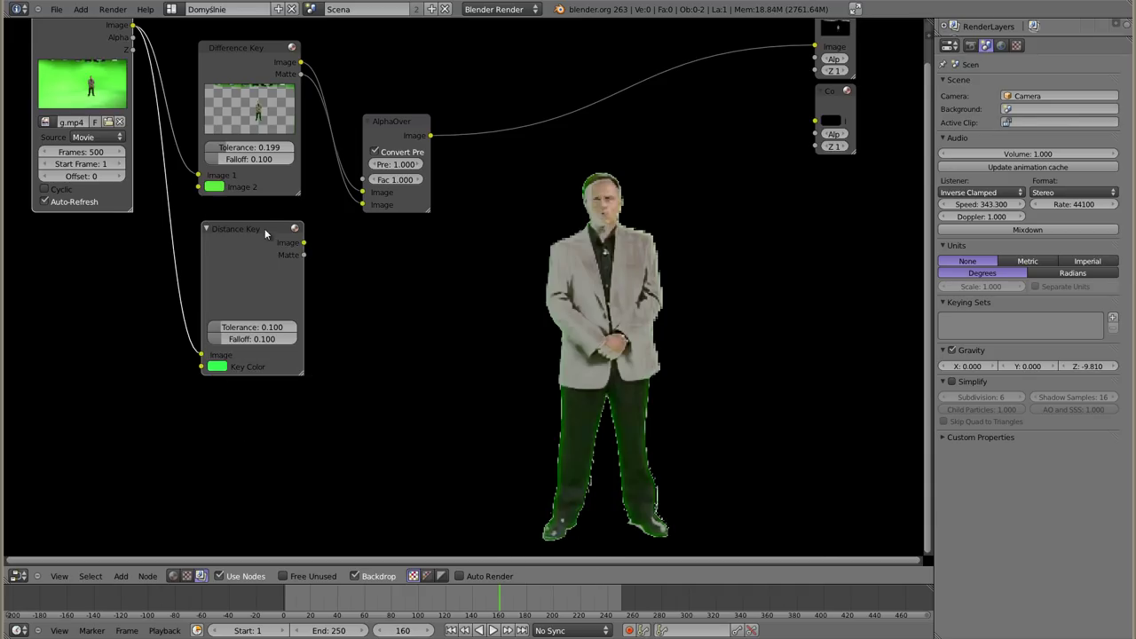
ctrl+shift+click(265, 228)
click(426, 577)
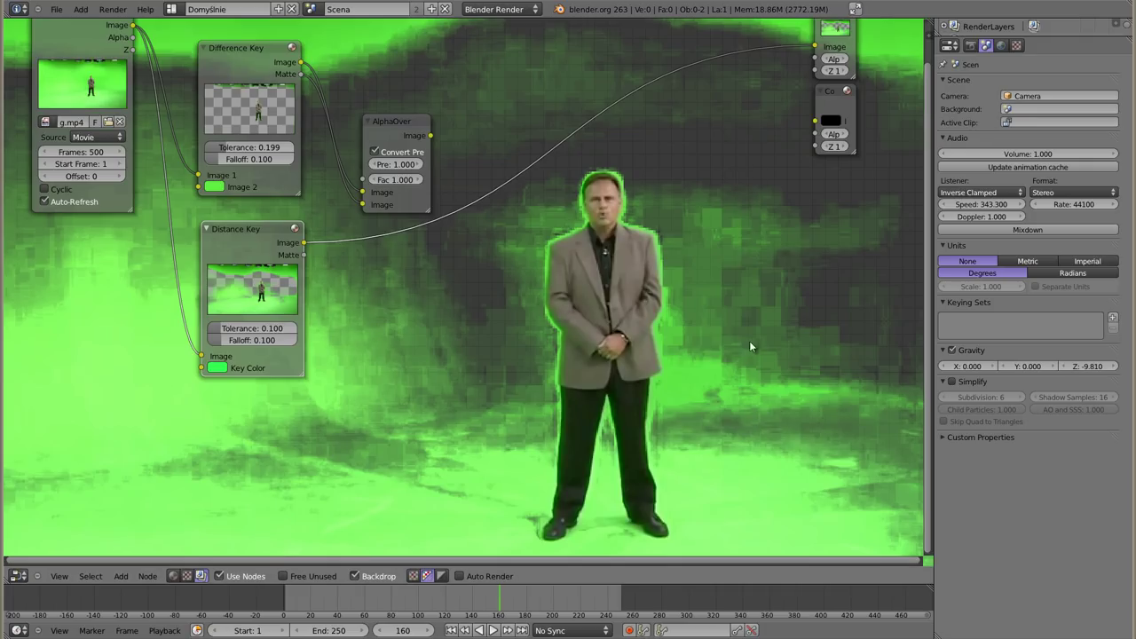
Fine-tune the Distance Key's green key colour, undoing an accidental light cyan pick.
click(216, 368)
click(218, 241)
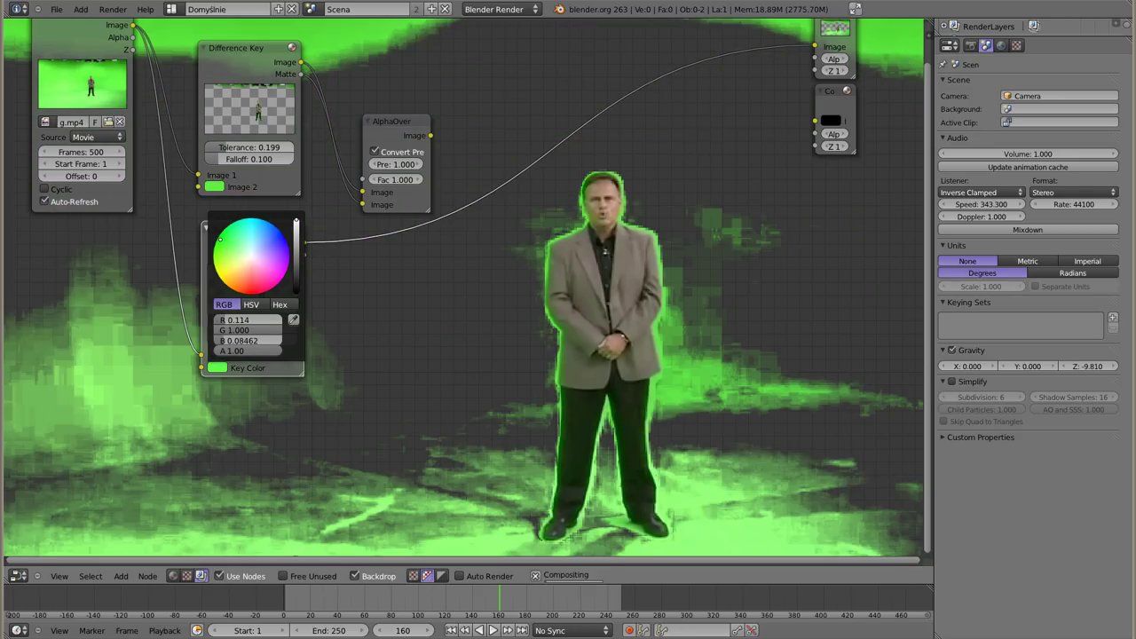
drag(219, 240, 221, 241)
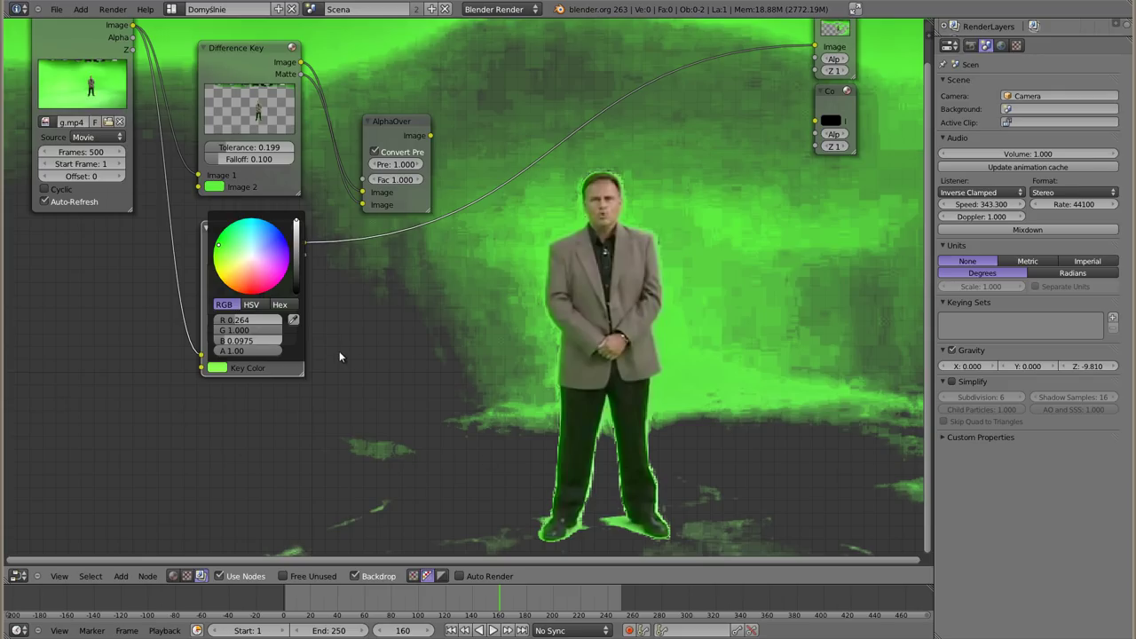
drag(219, 245, 223, 239)
click(220, 240)
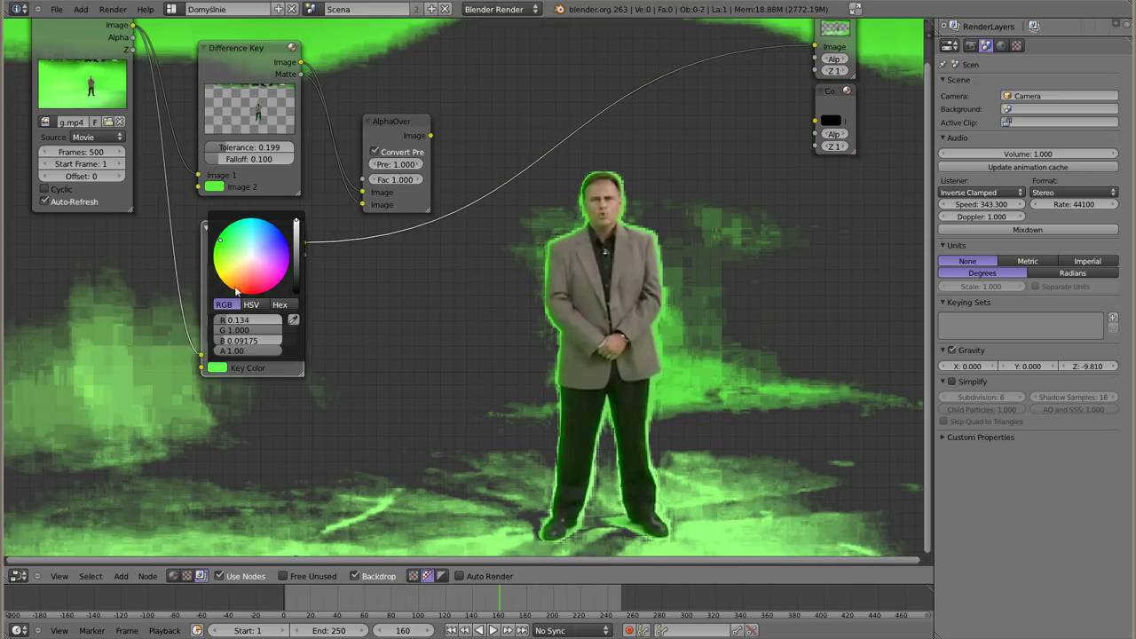
click(243, 234)
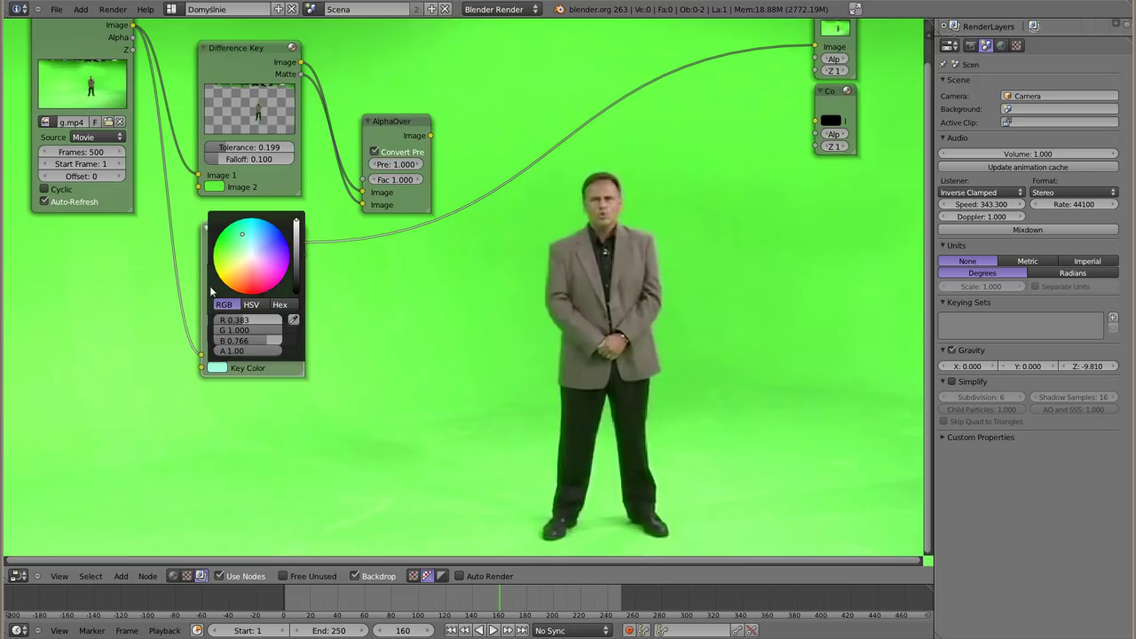
click(218, 369)
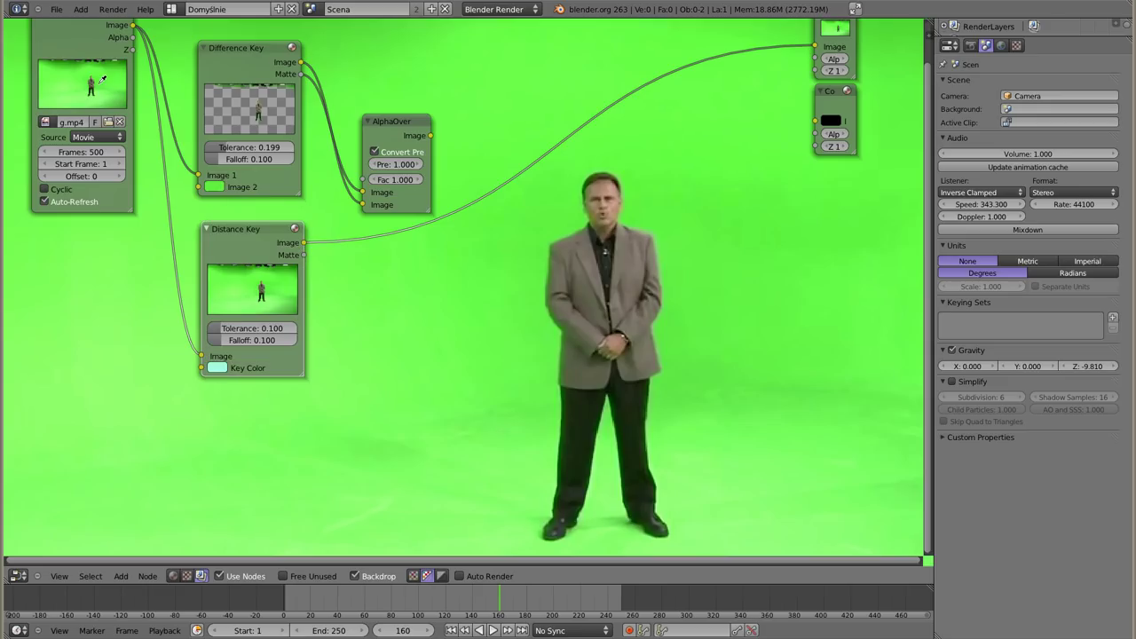
key(ctrl+z)
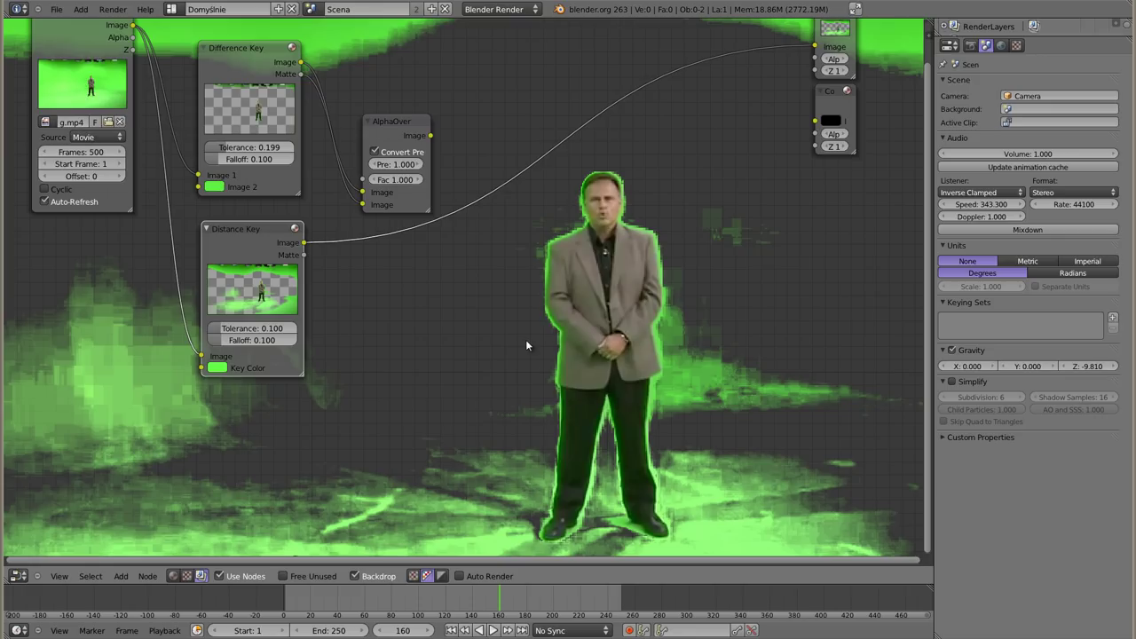
Raise the Distance Key Tolerance to 0.264 and Falloff to 0.257.
scroll(235, 362, up, 2)
scroll(213, 351, up, 1)
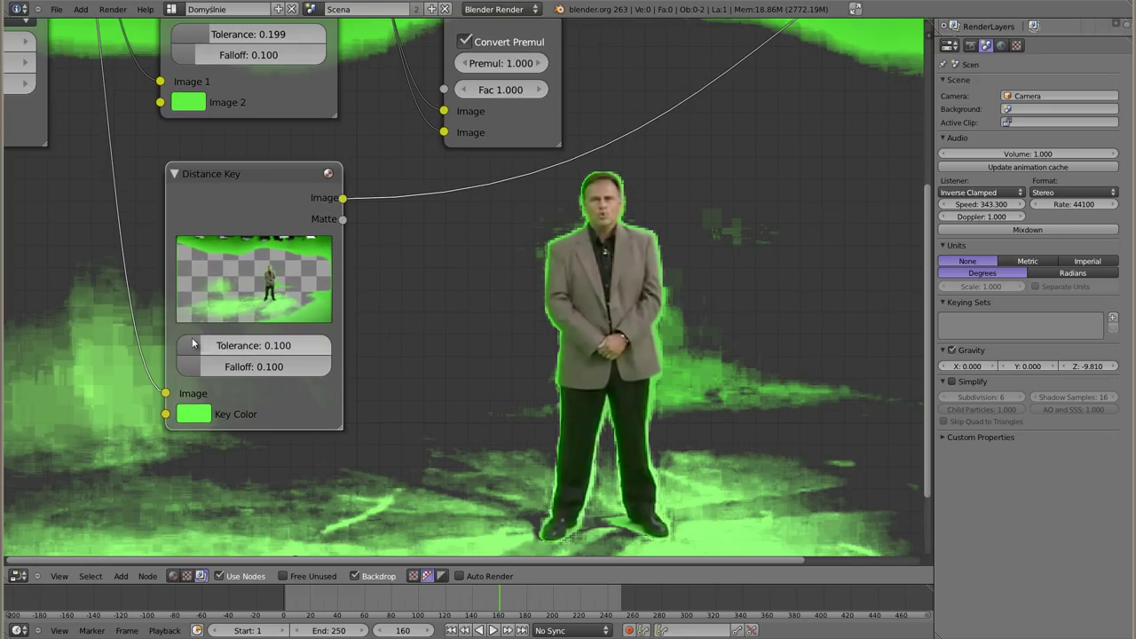
mouse_move(206, 349)
mouse_down()
mouse_move(231, 348)
mouse_move(206, 365)
mouse_move(230, 372)
mouse_move(135, 356)
mouse_up()
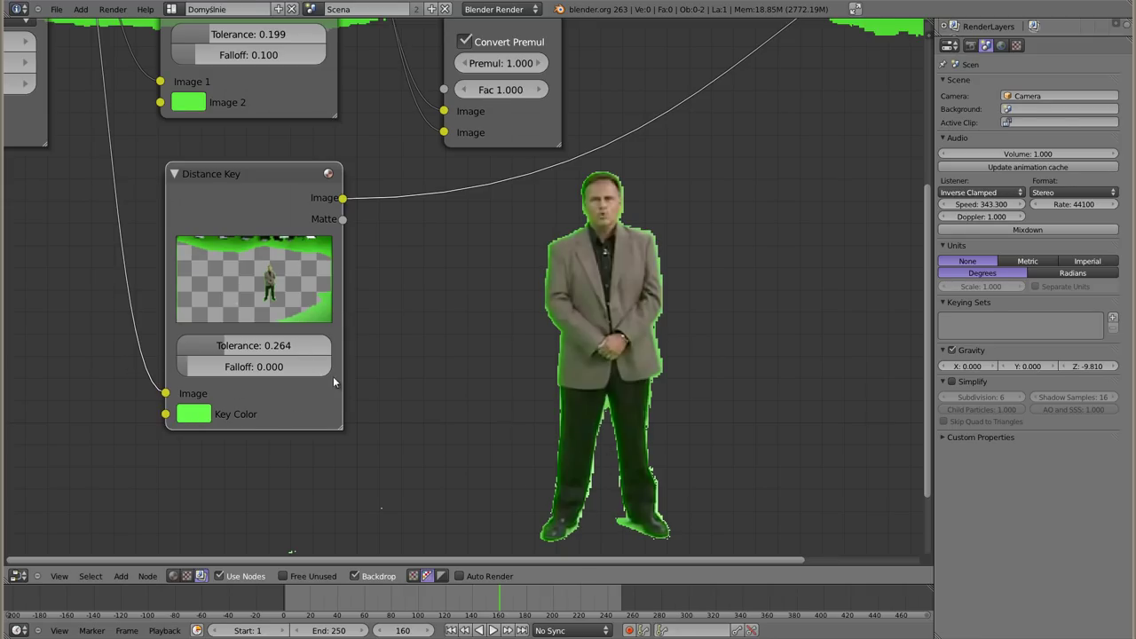
drag(235, 367, 314, 368)
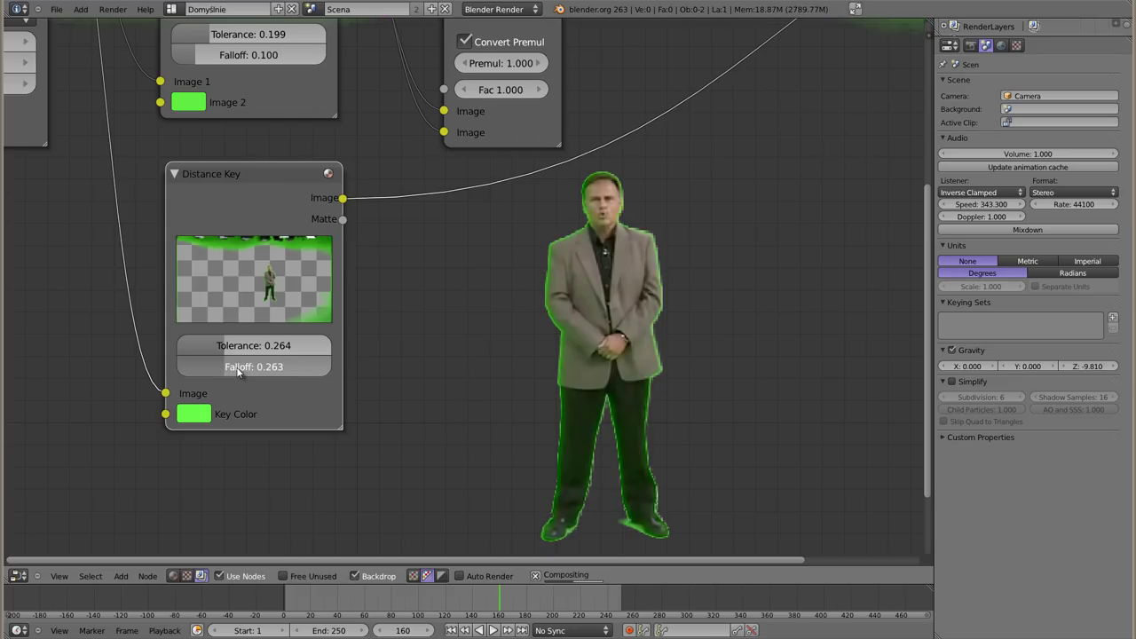
drag(237, 371, 232, 371)
Check the Distance Key matte in the backdrop, then switch the Viewer back to its image output.
ctrl+shift+click(272, 209)
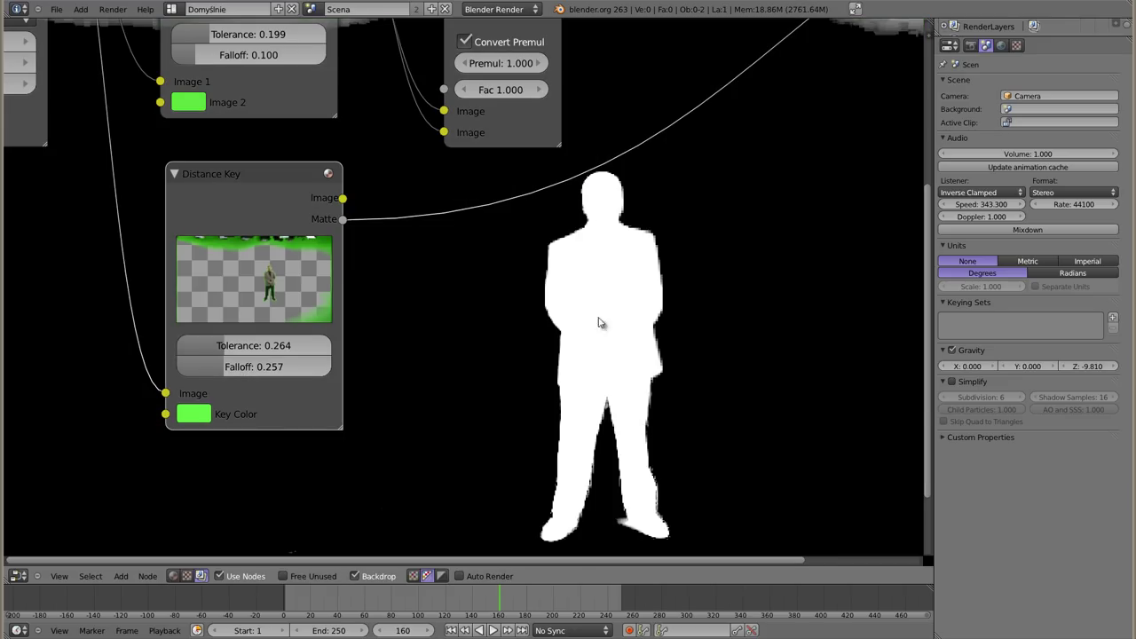
middle_drag(510, 293, 404, 366)
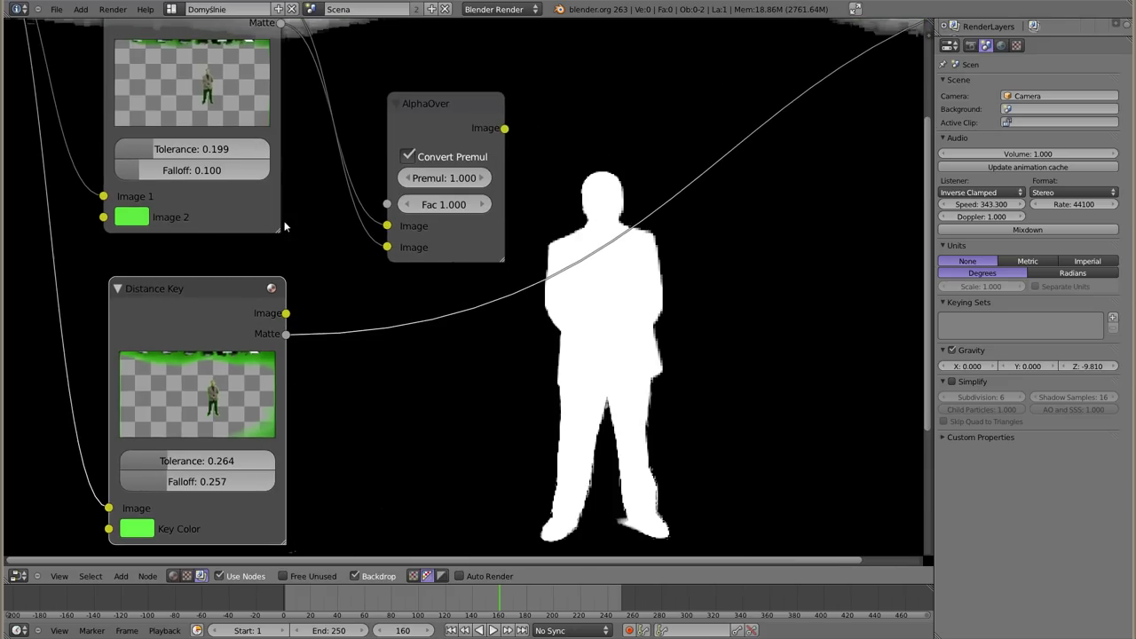
ctrl+shift+click(190, 87)
ctrl+shift+click(474, 229)
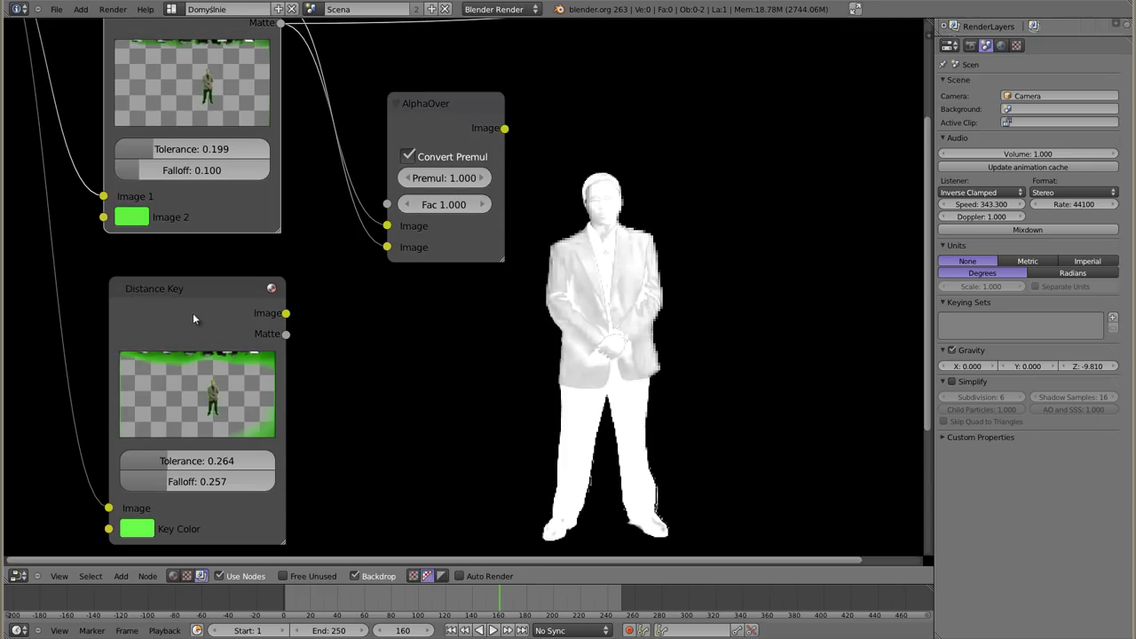
ctrl+shift+click(194, 316)
ctrl+shift+click(196, 312)
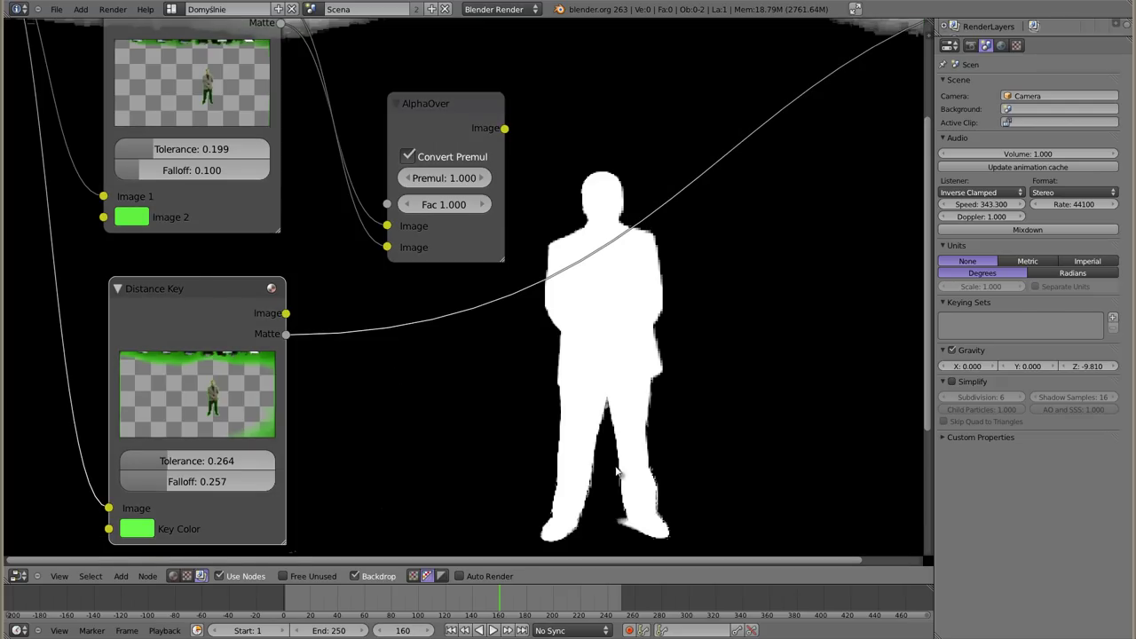
ctrl+shift+click(191, 319)
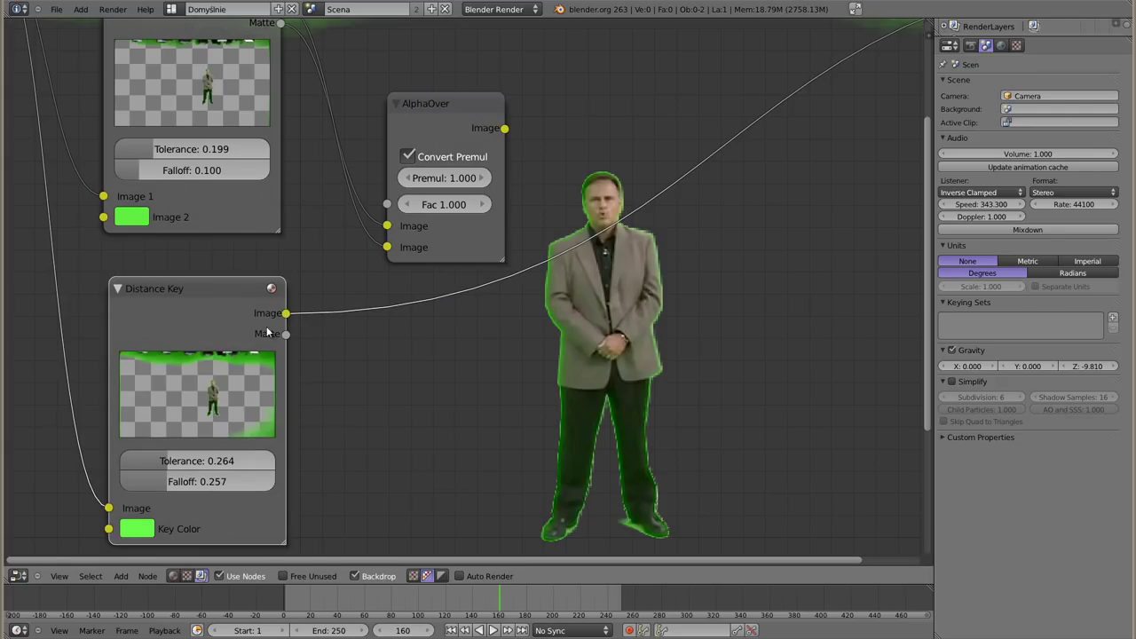
drag(194, 289, 189, 250)
Tidy the node layout and add a Chroma Key node fed by the video image.
scroll(321, 261, down, 2)
scroll(321, 265, down, 1)
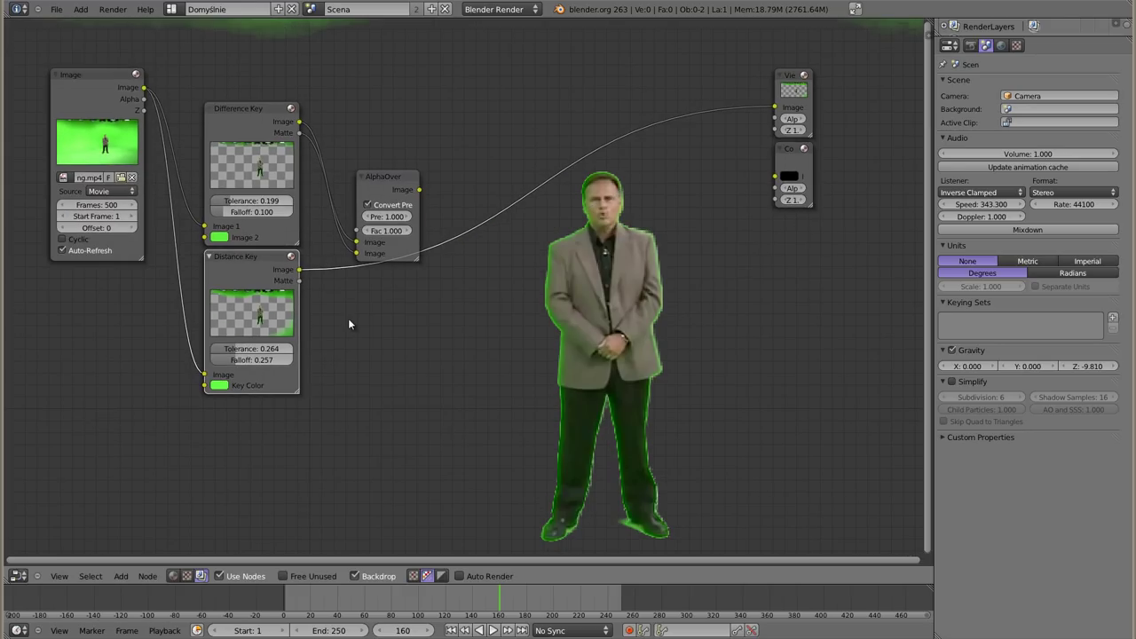
scroll(348, 318, up, 1)
middle_drag(350, 320, 359, 321)
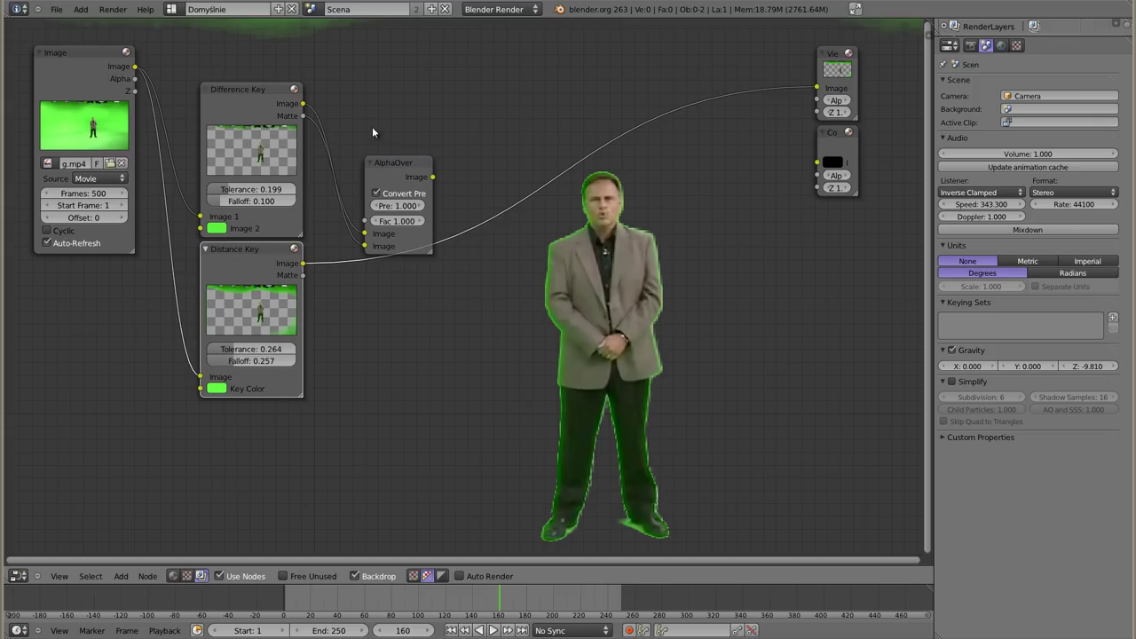
drag(396, 165, 376, 64)
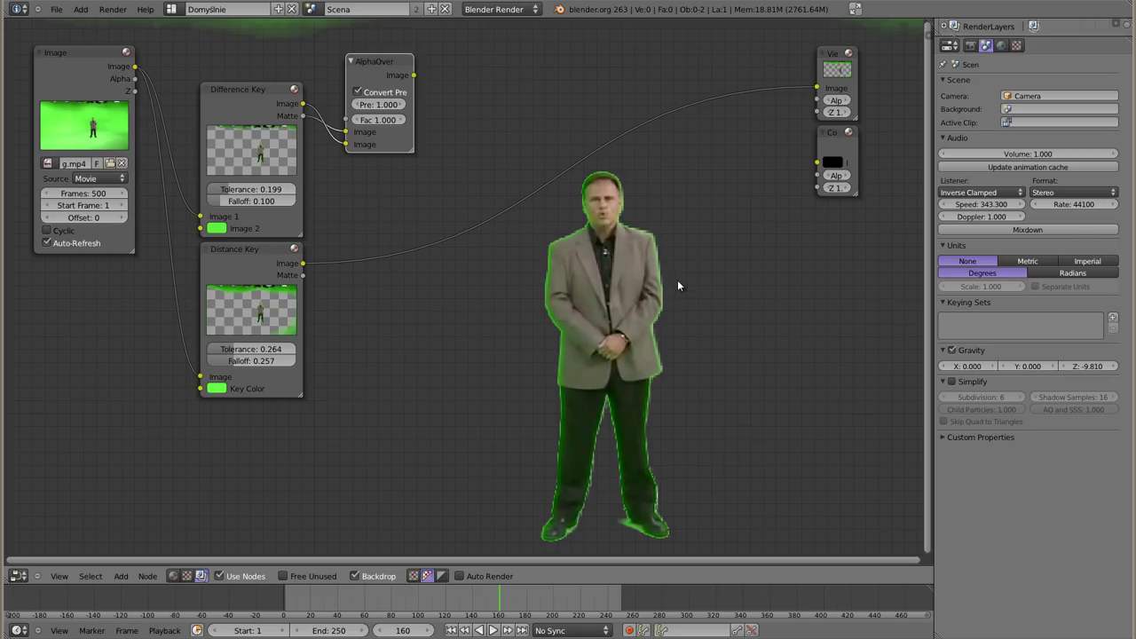
key(shift+a)
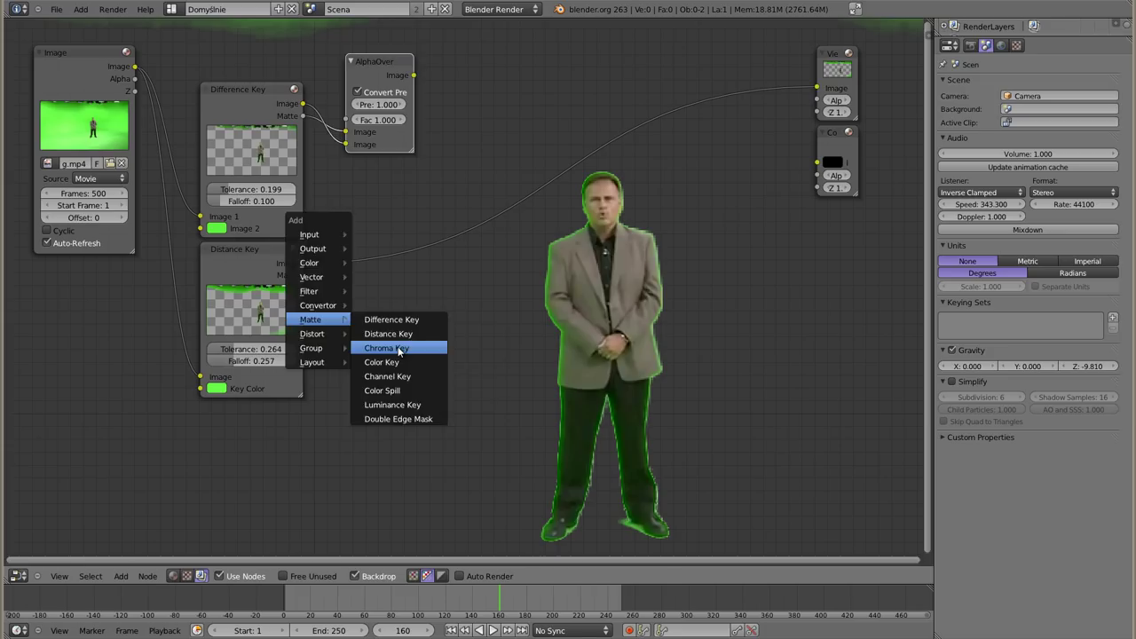
click(399, 351)
click(347, 311)
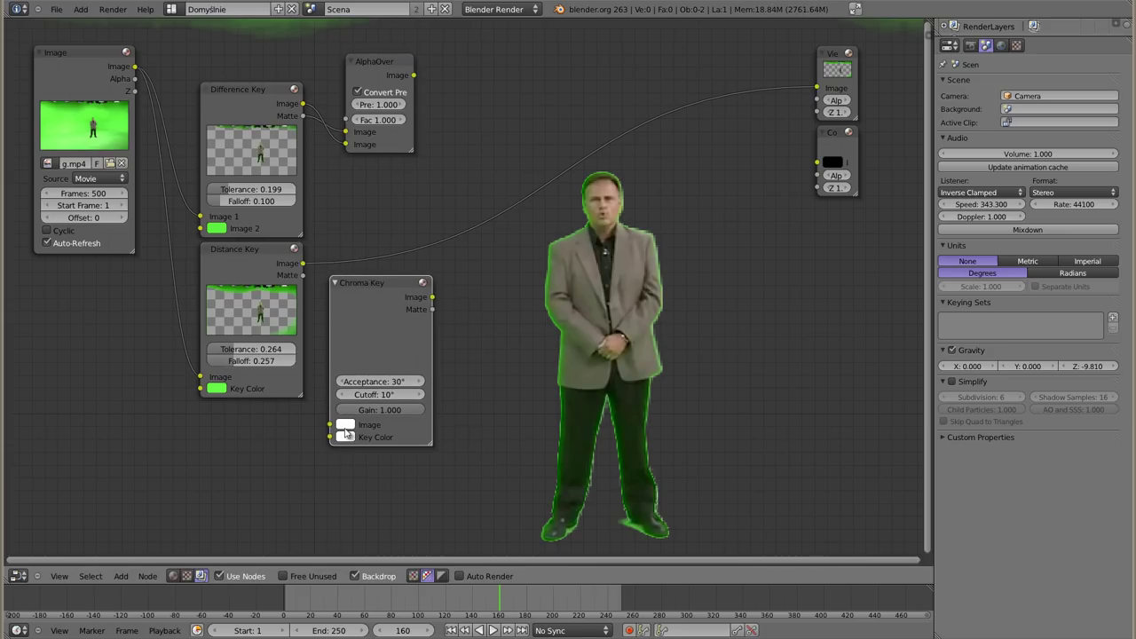
drag(136, 66, 333, 426)
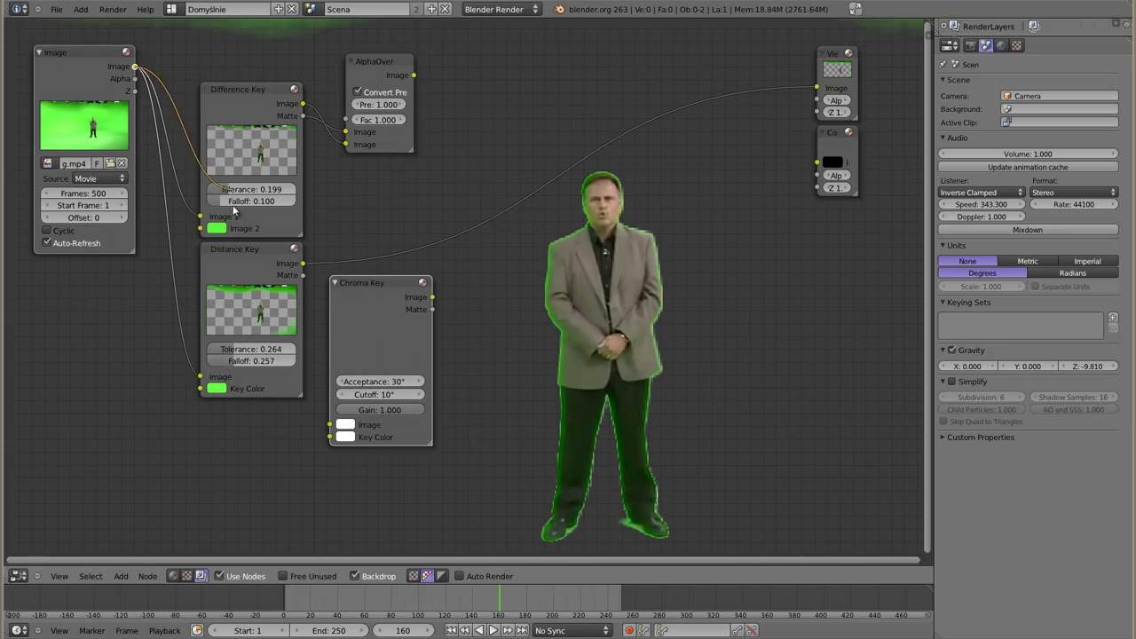
Key Chroma Key on green, lower Cutoff to 9°, and preview its matte in alpha view.
click(345, 437)
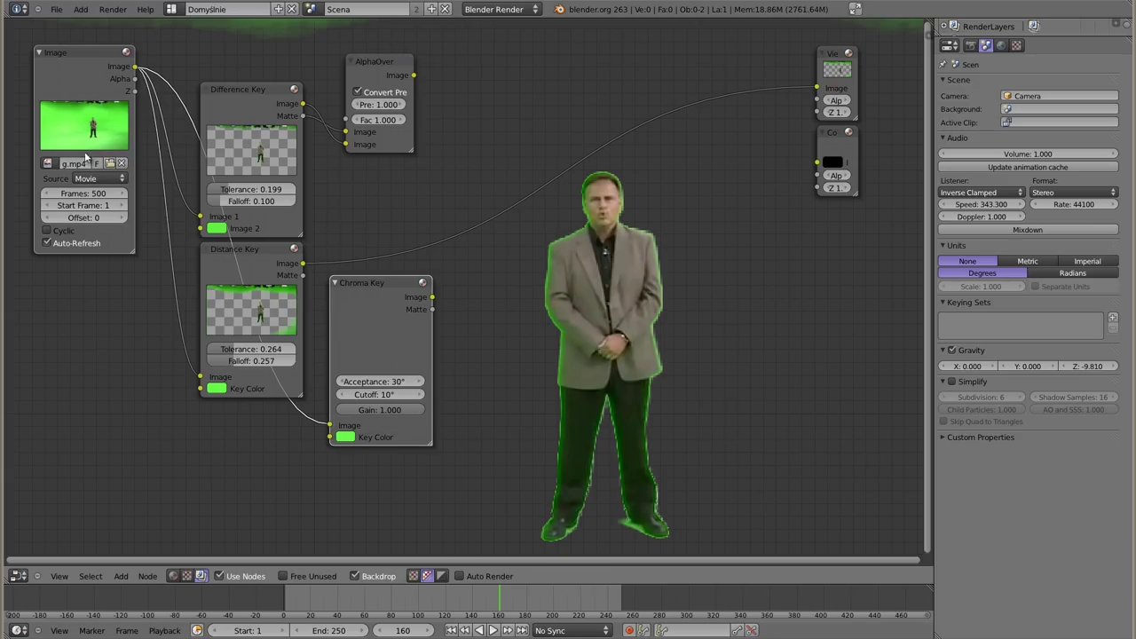
ctrl+shift+click(402, 291)
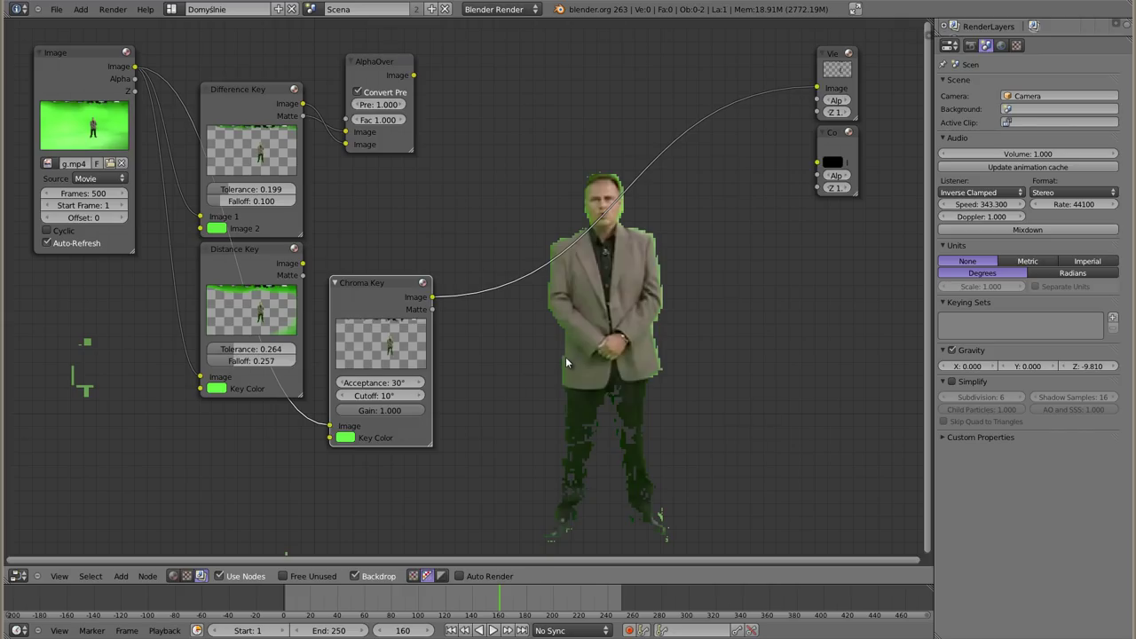
click(441, 576)
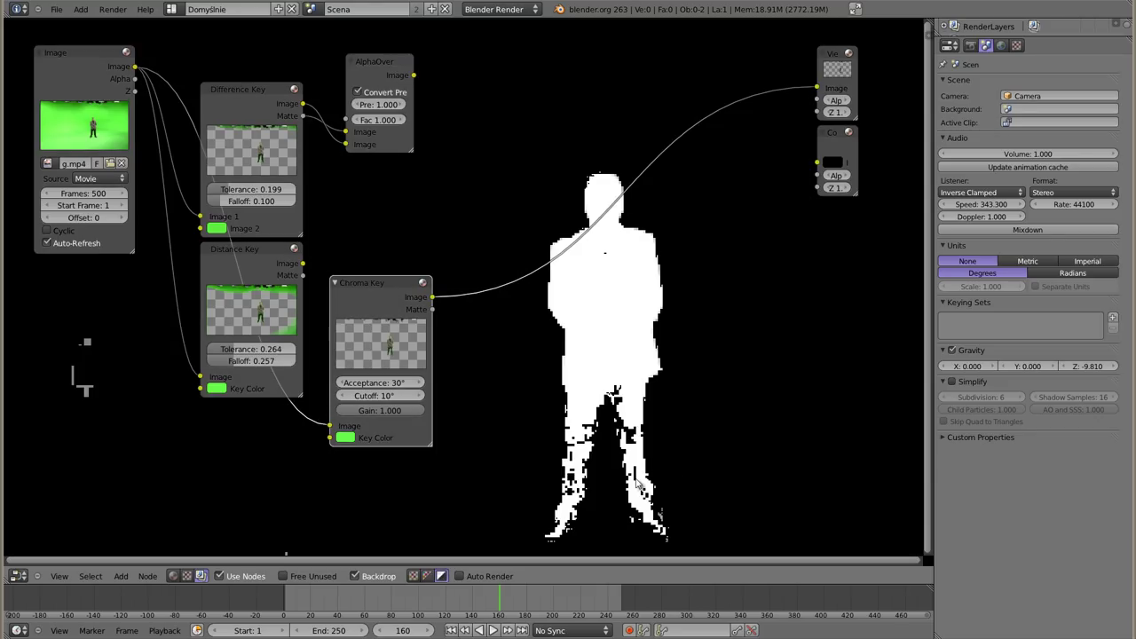
mouse_move(373, 402)
mouse_down()
mouse_move(363, 401)
mouse_move(368, 382)
mouse_move(380, 382)
mouse_move(377, 405)
mouse_up()
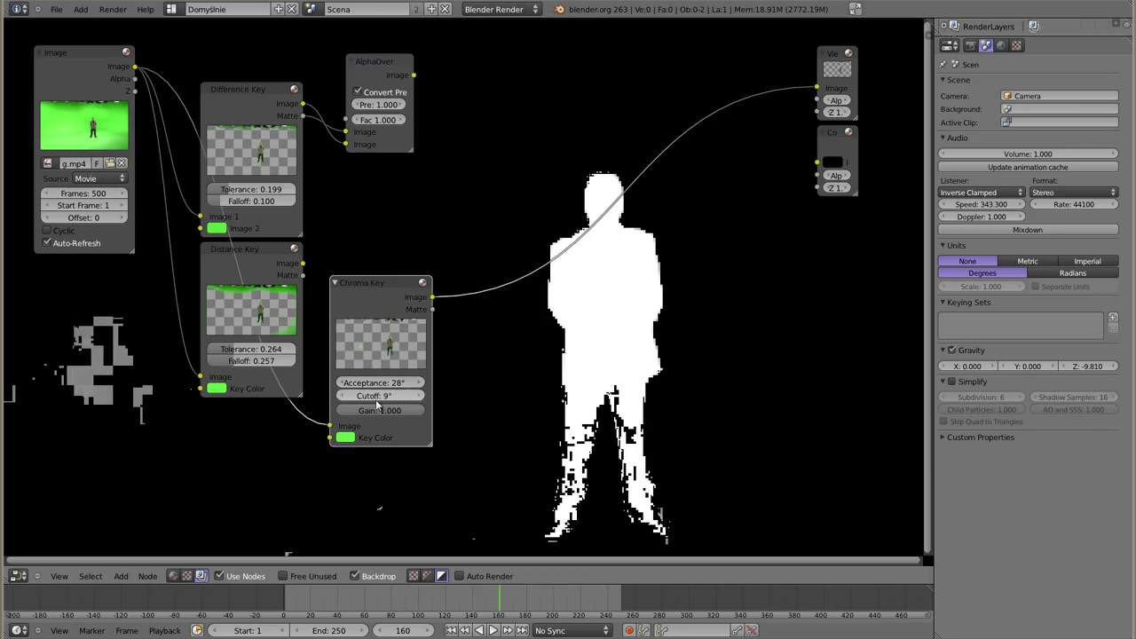
ctrl+shift+click(378, 287)
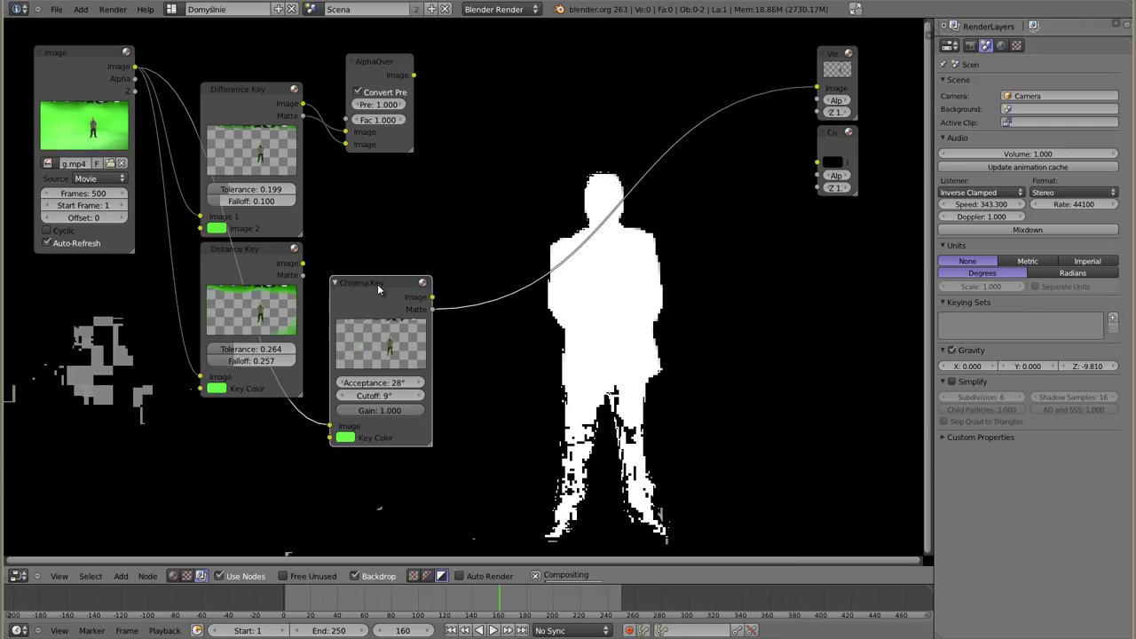
ctrl+shift+click(376, 286)
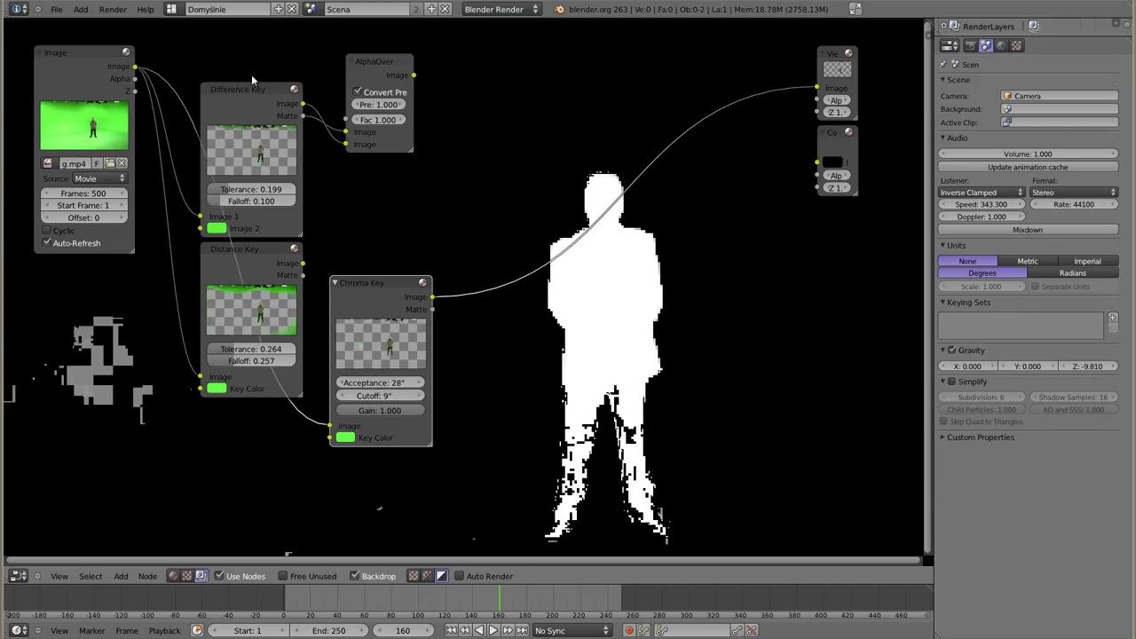
Tidy the Difference and Distance Key nodes, then preview the Distance Key result in the viewer.
drag(251, 78, 247, 62)
click(253, 253)
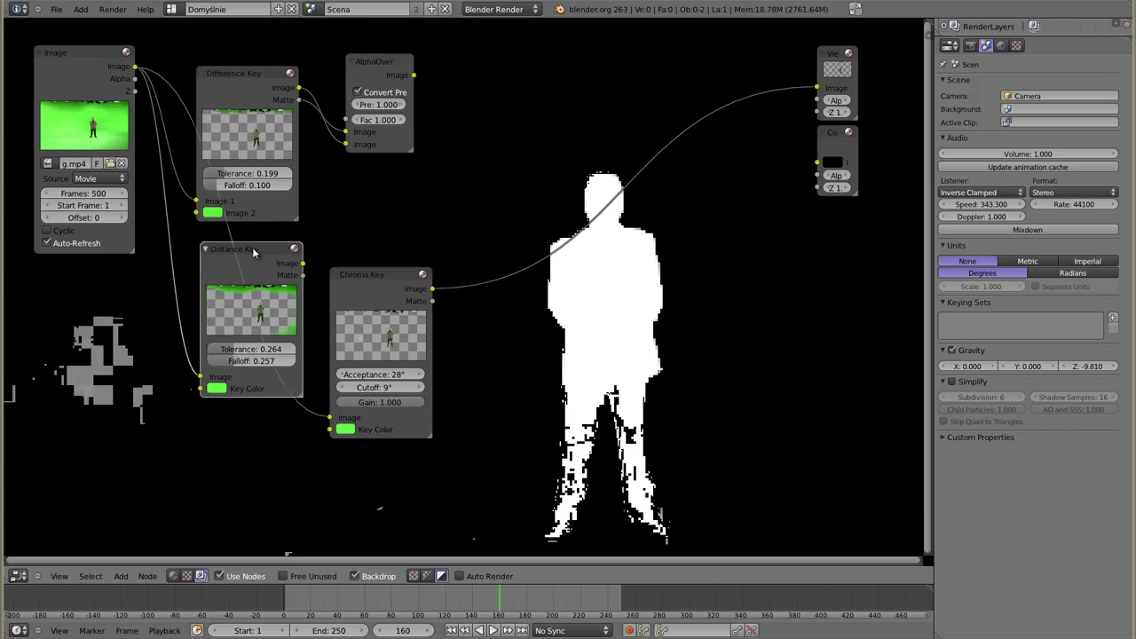
drag(253, 253, 243, 245)
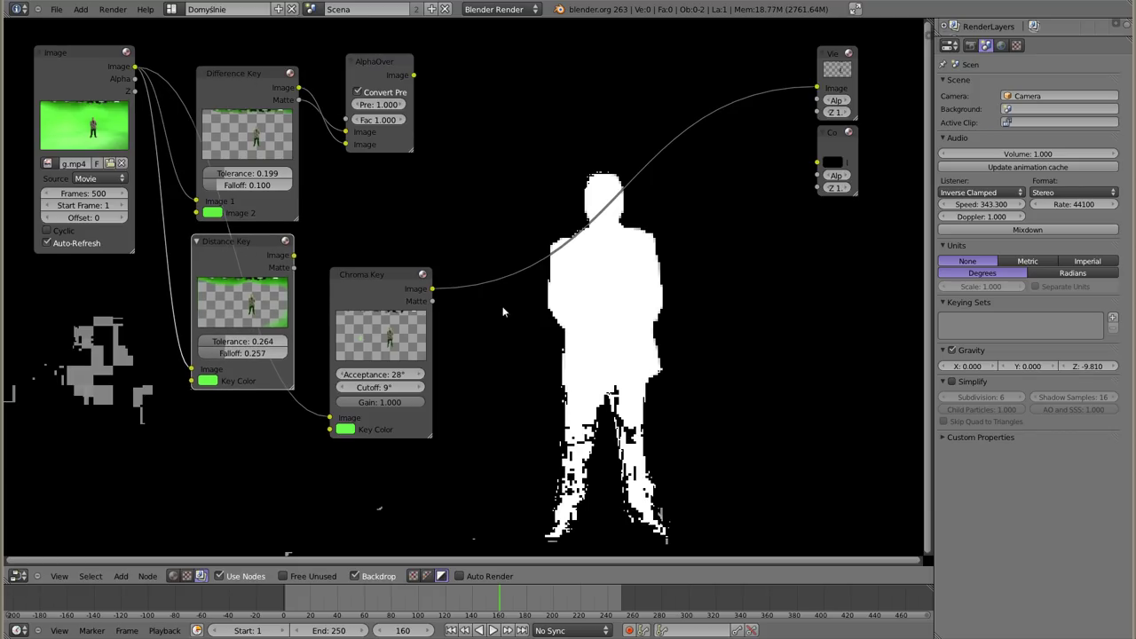
key(shift+a)
ctrl+shift+click(261, 265)
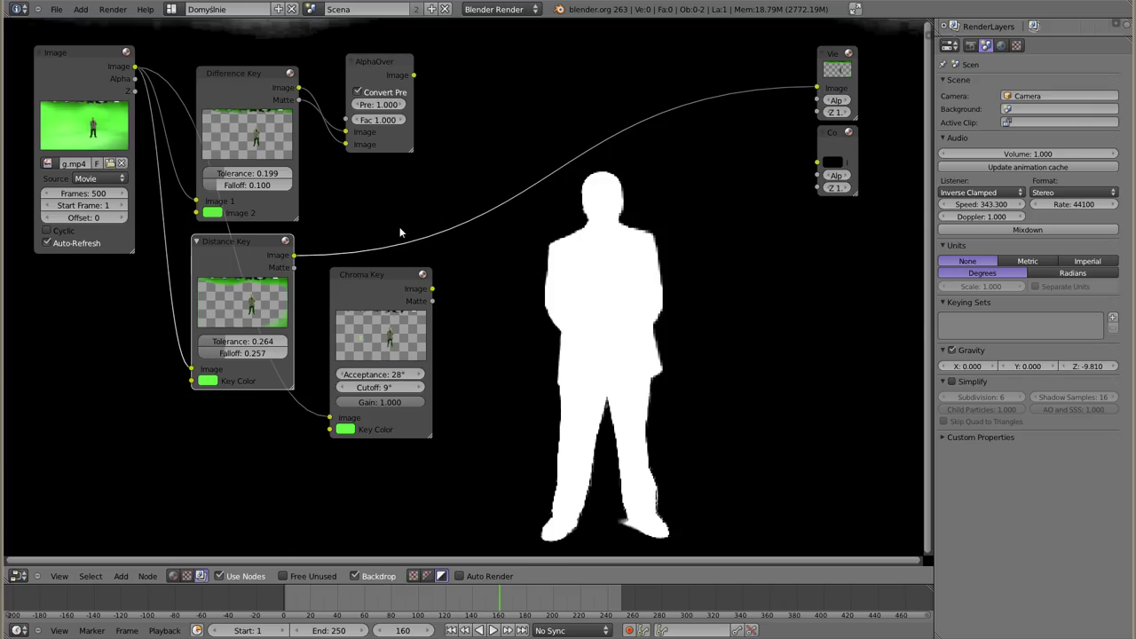
Add a Color Spill node, restore the colour backdrop, and place the node beside the figure.
key(shift+a)
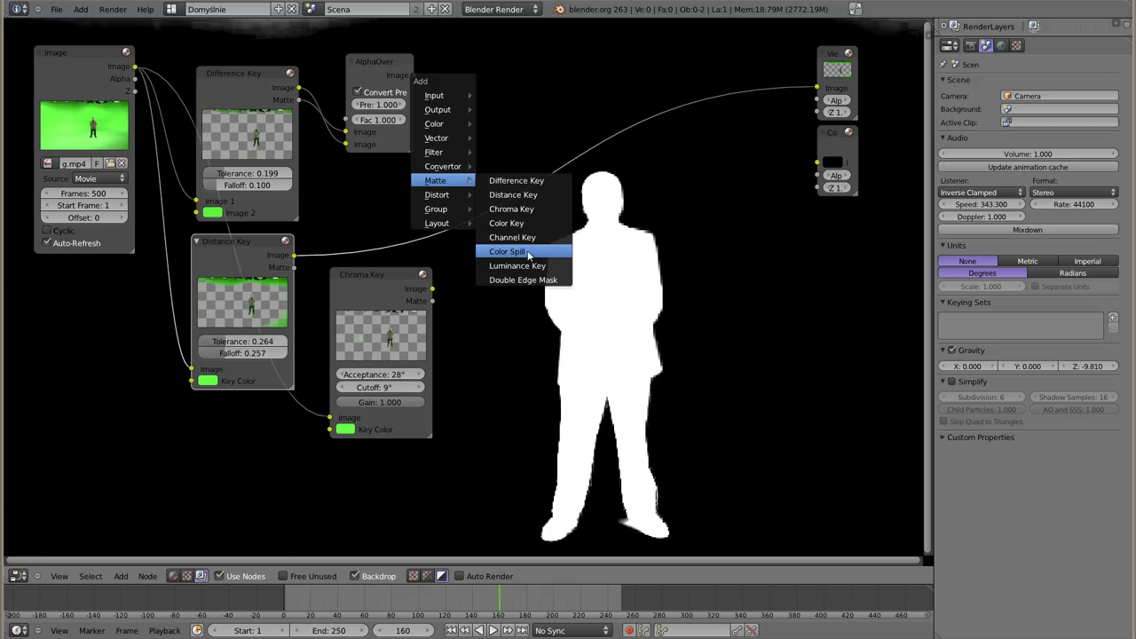
click(529, 251)
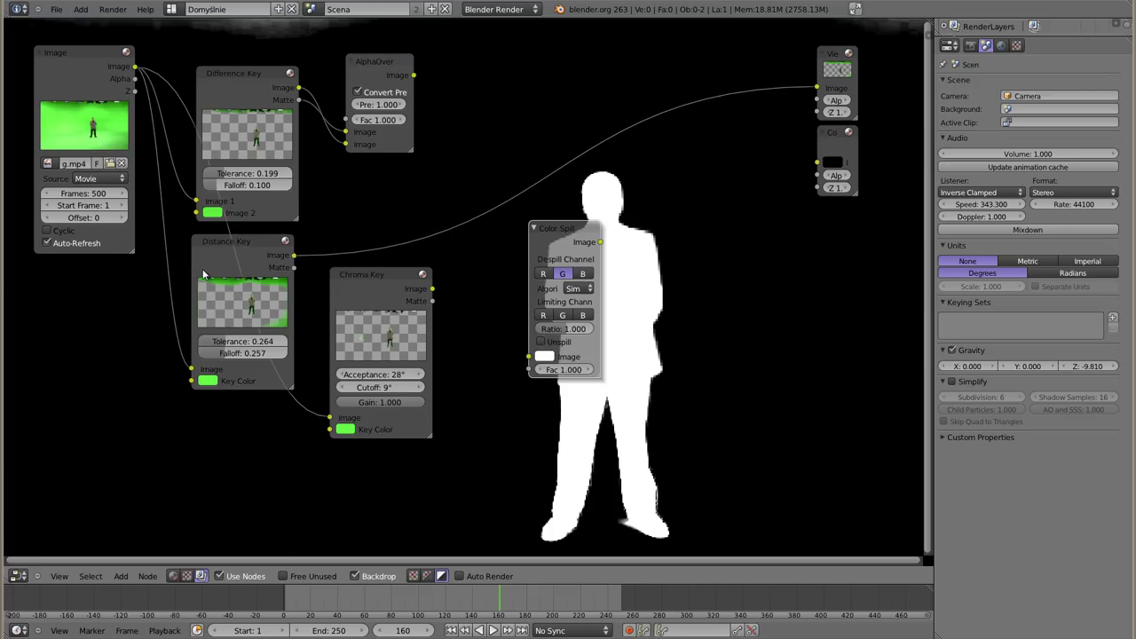
click(254, 243)
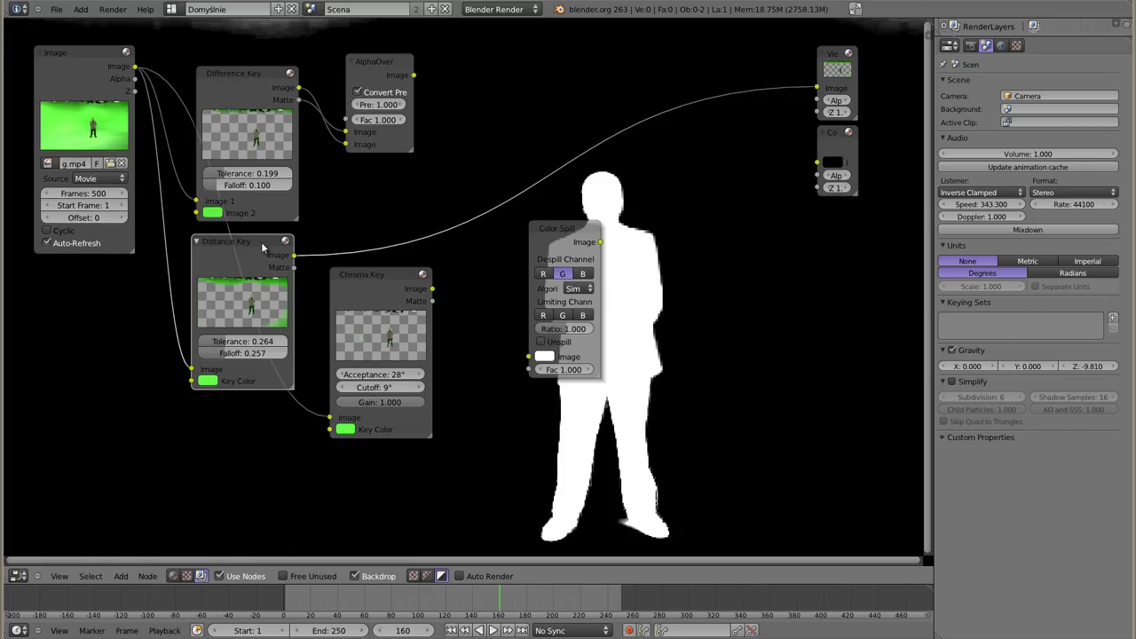
click(413, 576)
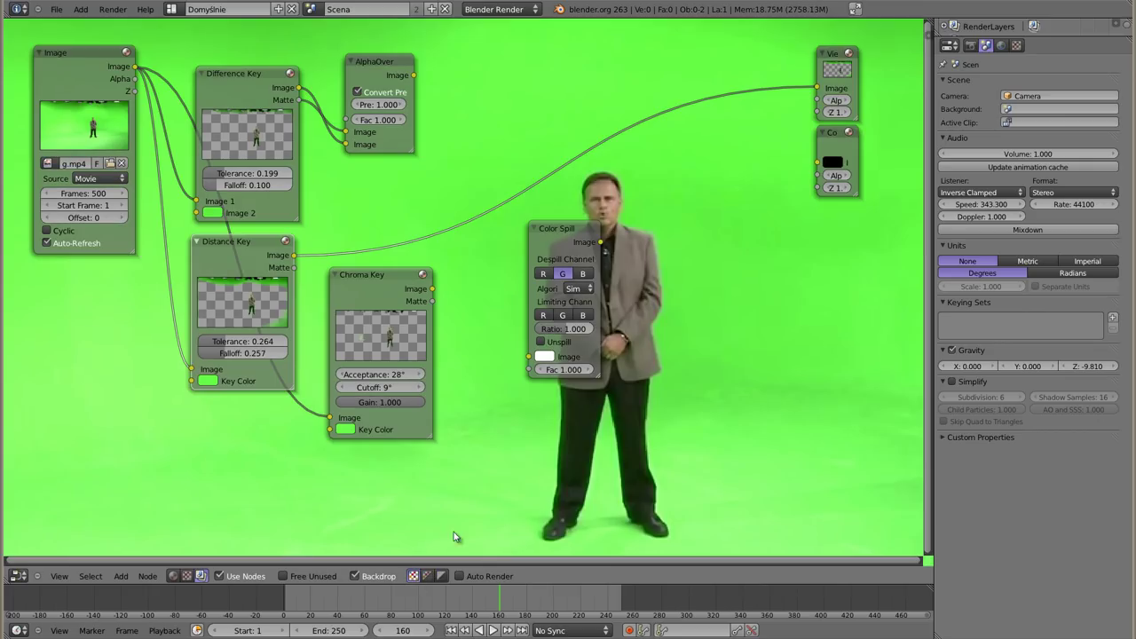
drag(544, 224, 715, 201)
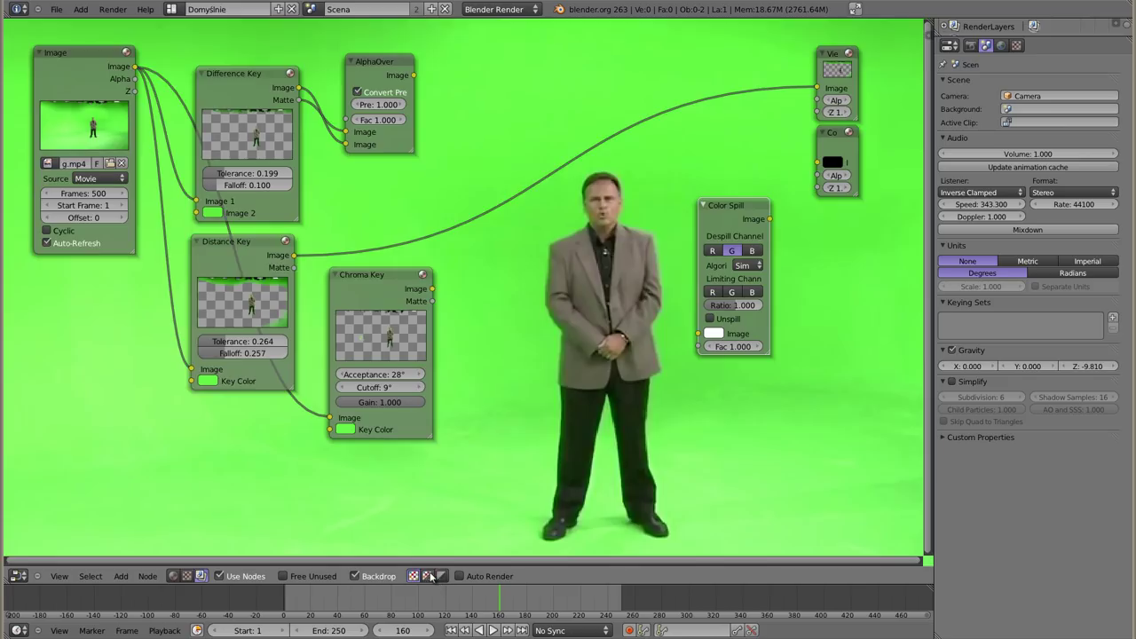
click(427, 576)
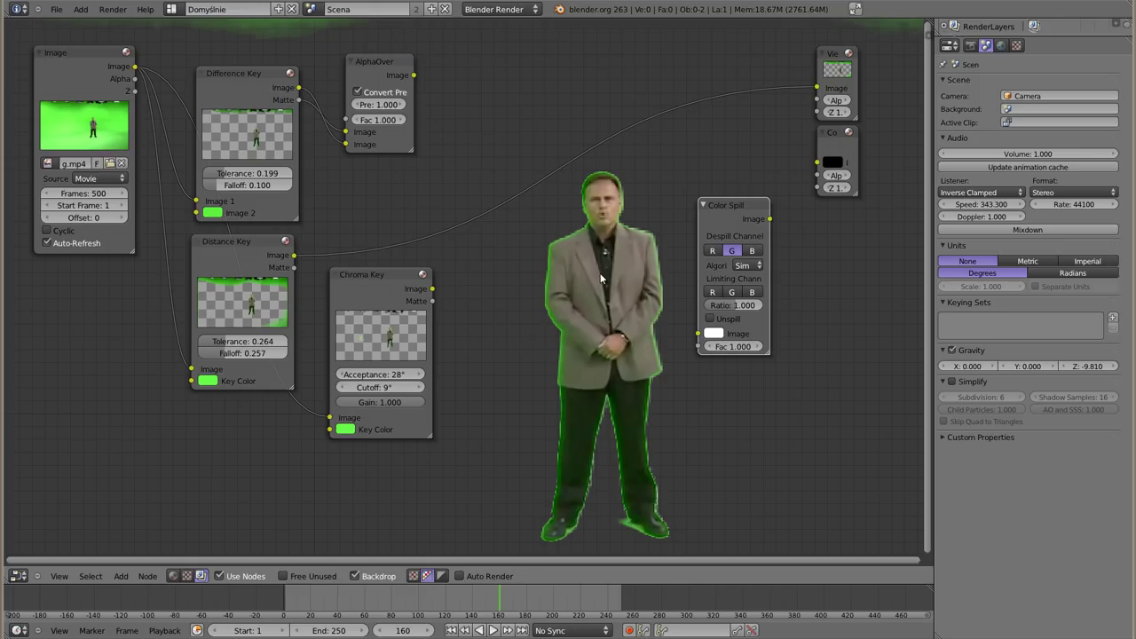
Drop the Color Spill node onto the Distance Key–Viewer link to wire it in.
drag(737, 206, 741, 179)
drag(772, 327, 793, 326)
mouse_move(756, 194)
mouse_down()
mouse_move(488, 135)
mouse_move(477, 92)
mouse_up()
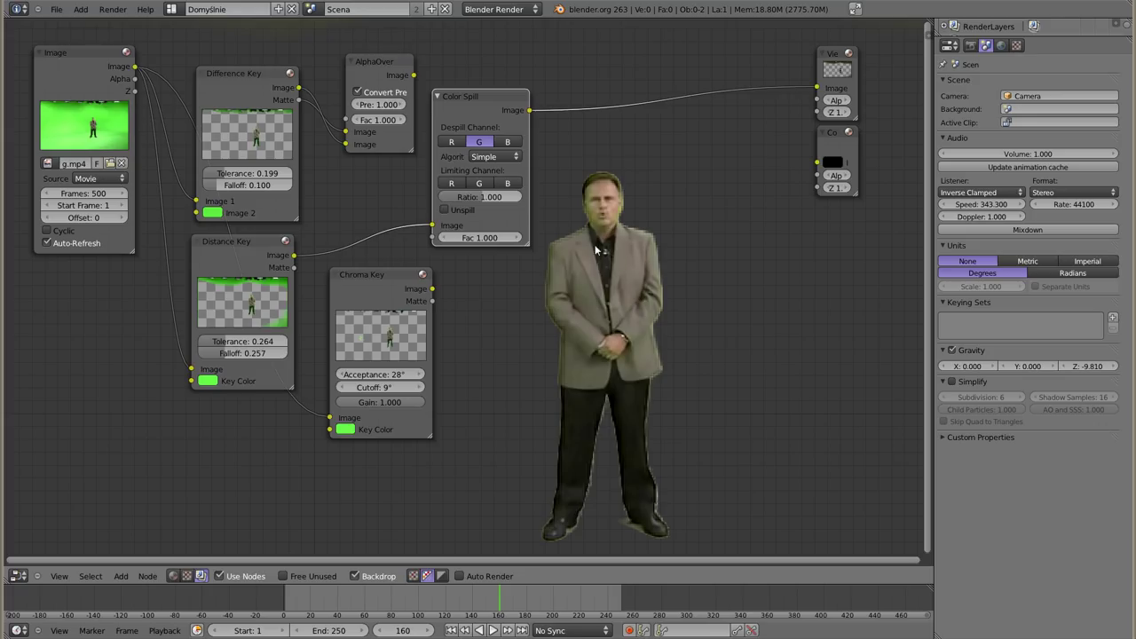
Zoom and pan the backdrop to check the figure's edges for green fringe.
key(v)
key(v)
key(v)
key(v)
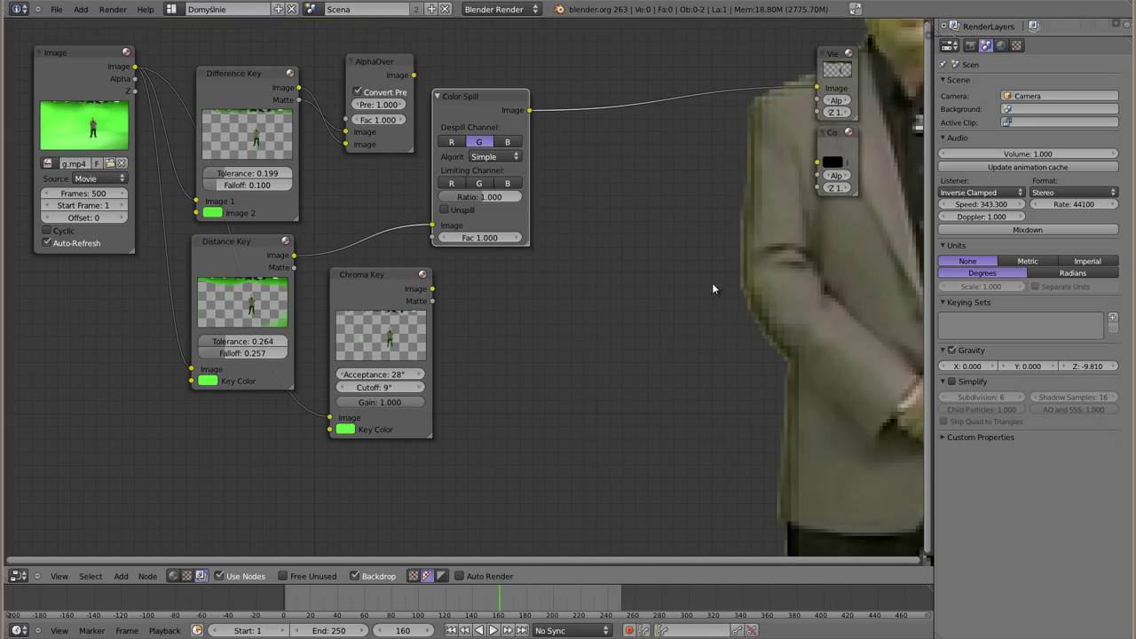
key(v)
alt+middle_drag(570, 371, 447, 525)
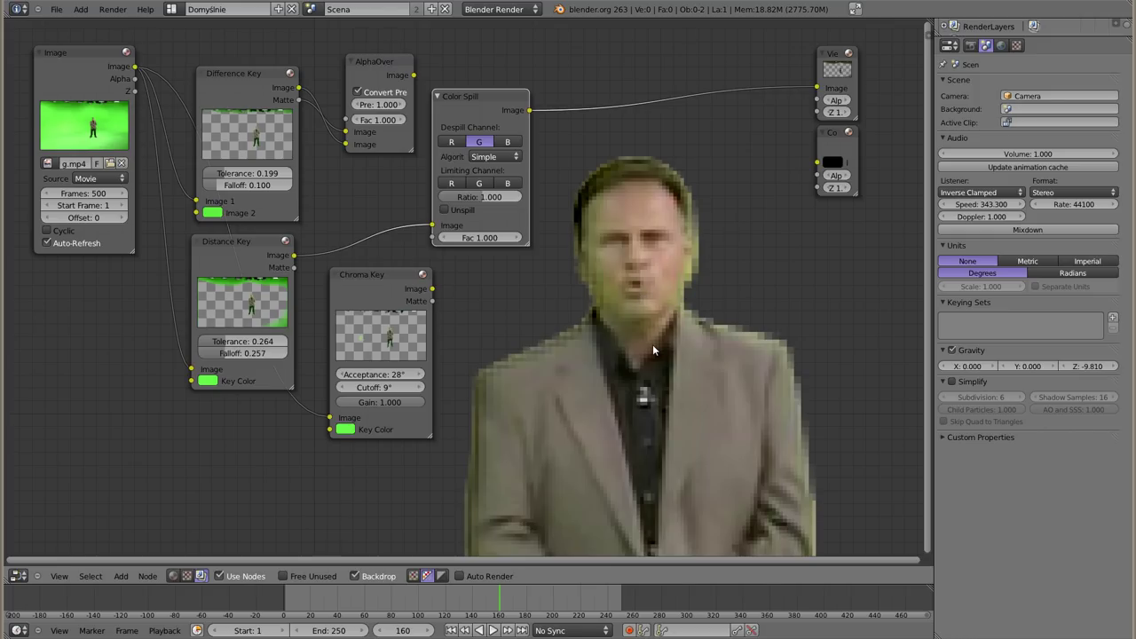
key(alt+v)
key(alt+v)
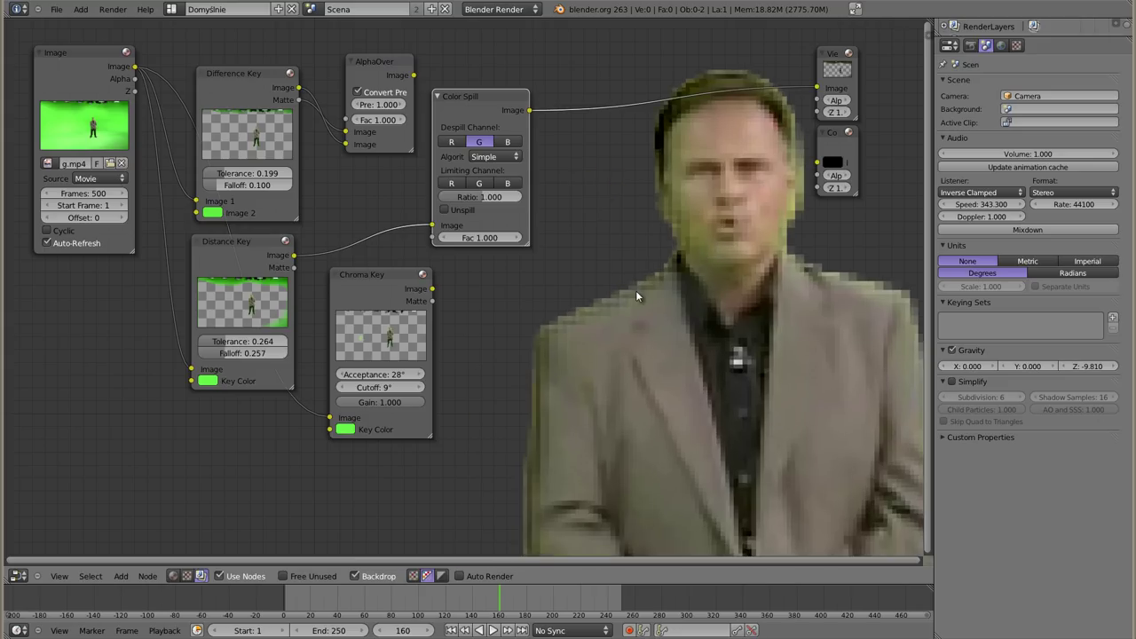
key(alt+v)
key(alt+v)
key(alt+v)
key(v)
key(v)
key(v)
key(v)
key(v)
key(v)
key(v)
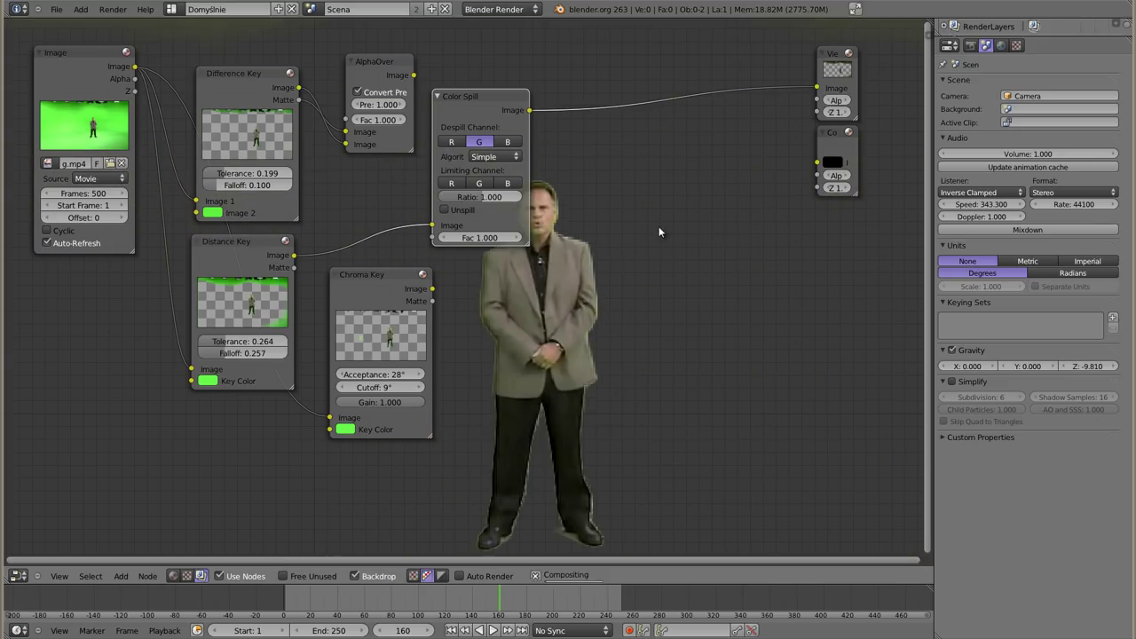
alt+middle_drag(547, 328, 715, 295)
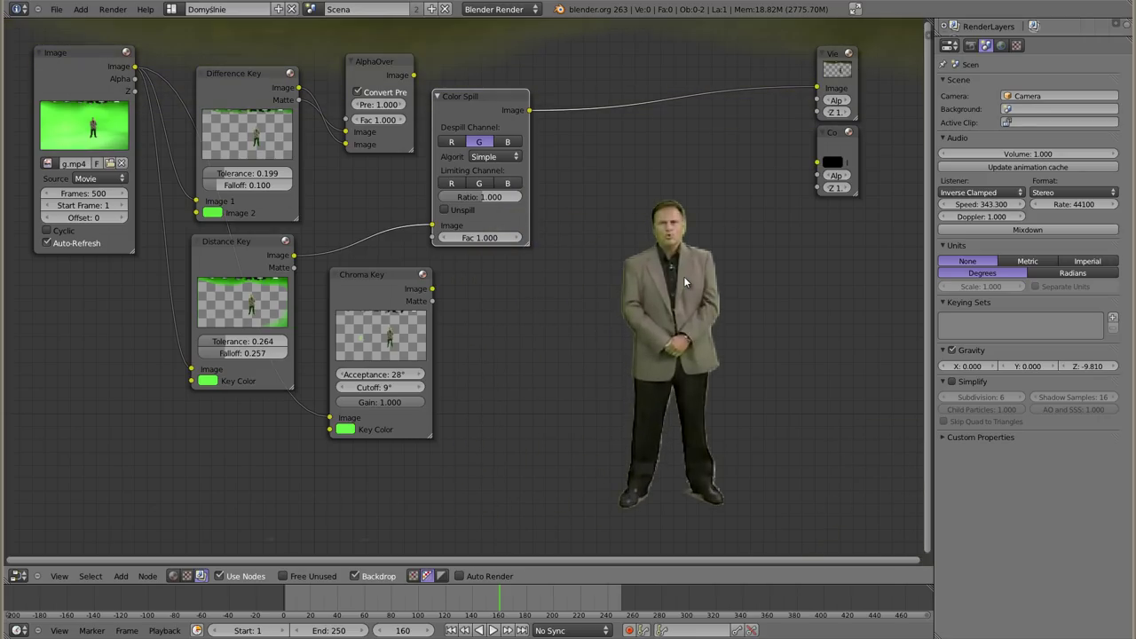
key(v)
key(v)
key(v)
key(v)
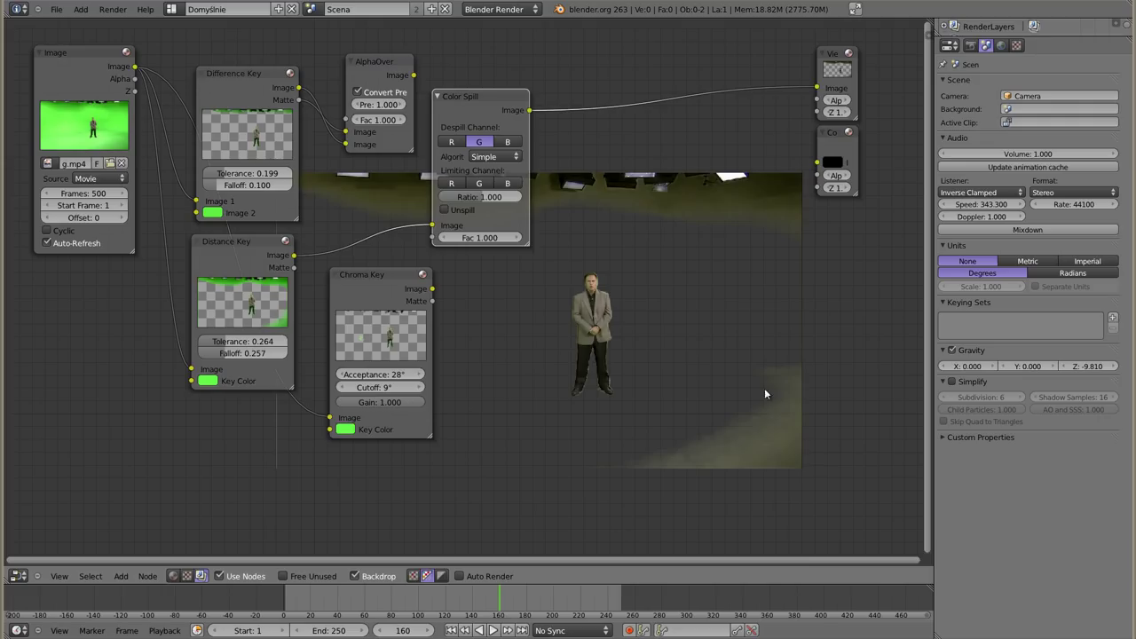
middle_drag(612, 371, 530, 361)
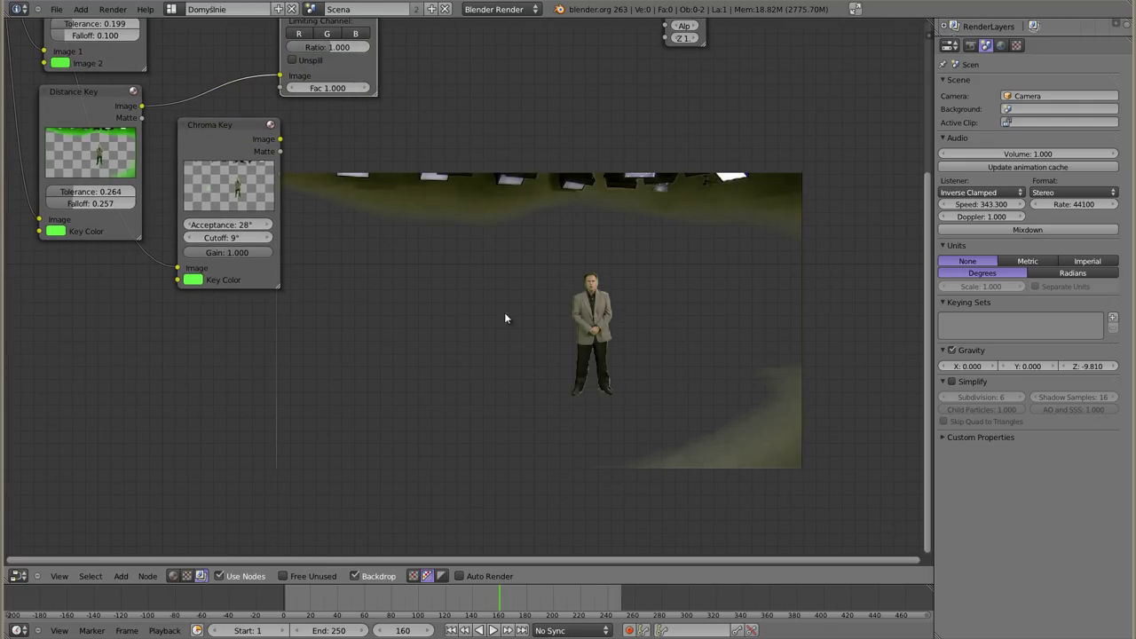
middle_drag(531, 362, 556, 383)
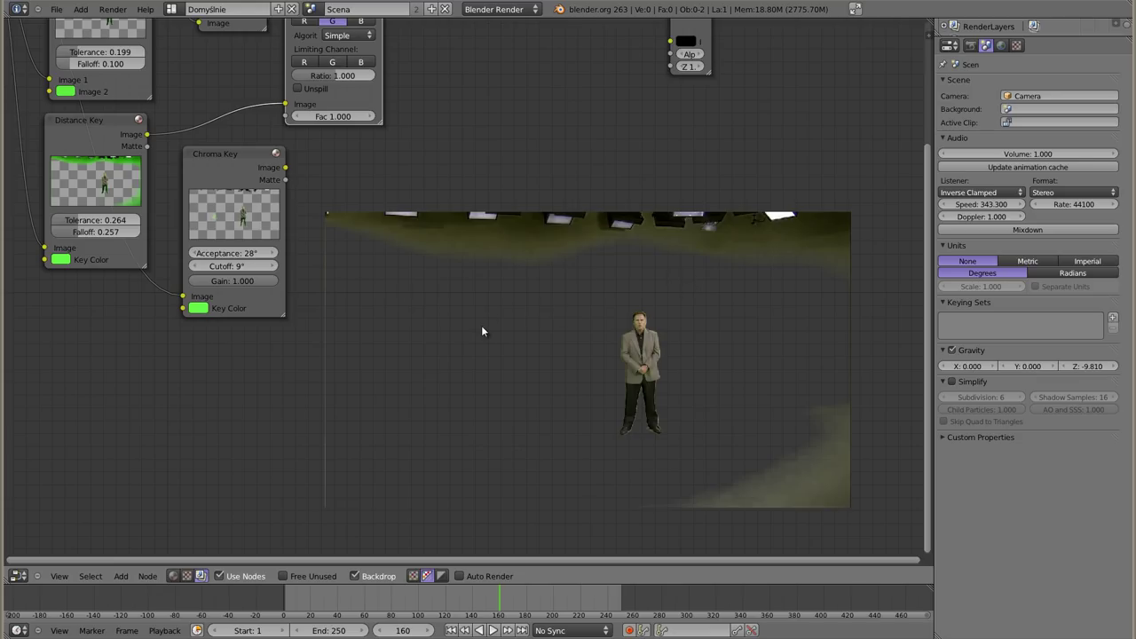
In the top 3D view, add a circle mesh with its Fill Type set to Ngon.
key(shift+F5)
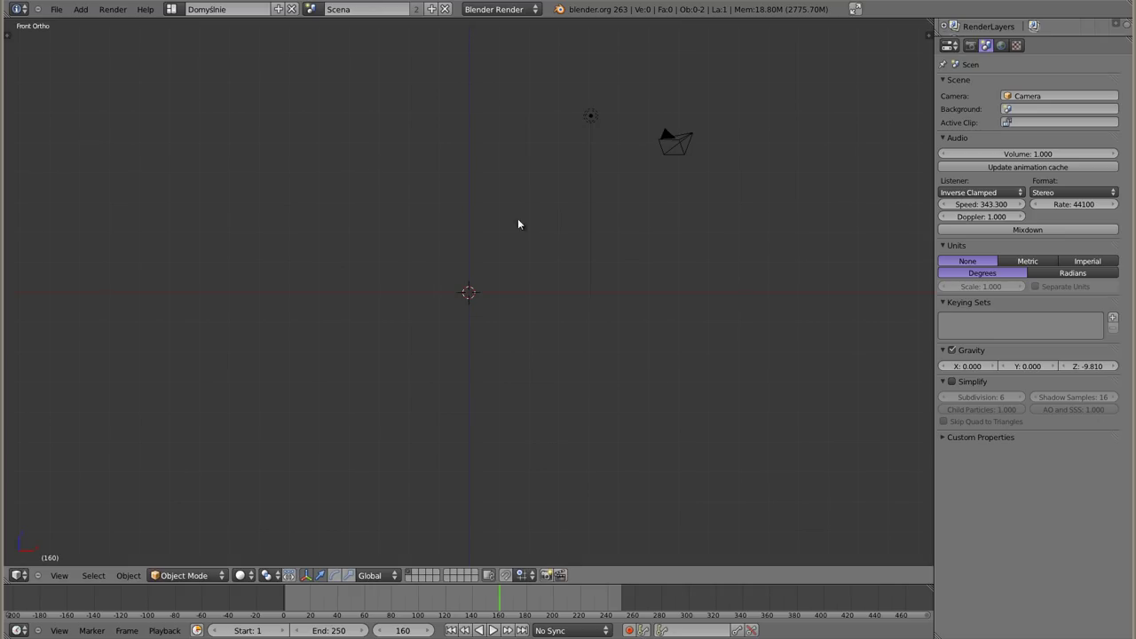
key(shift+a)
click(483, 263)
middle_drag(530, 233, 530, 237)
key(KP_7)
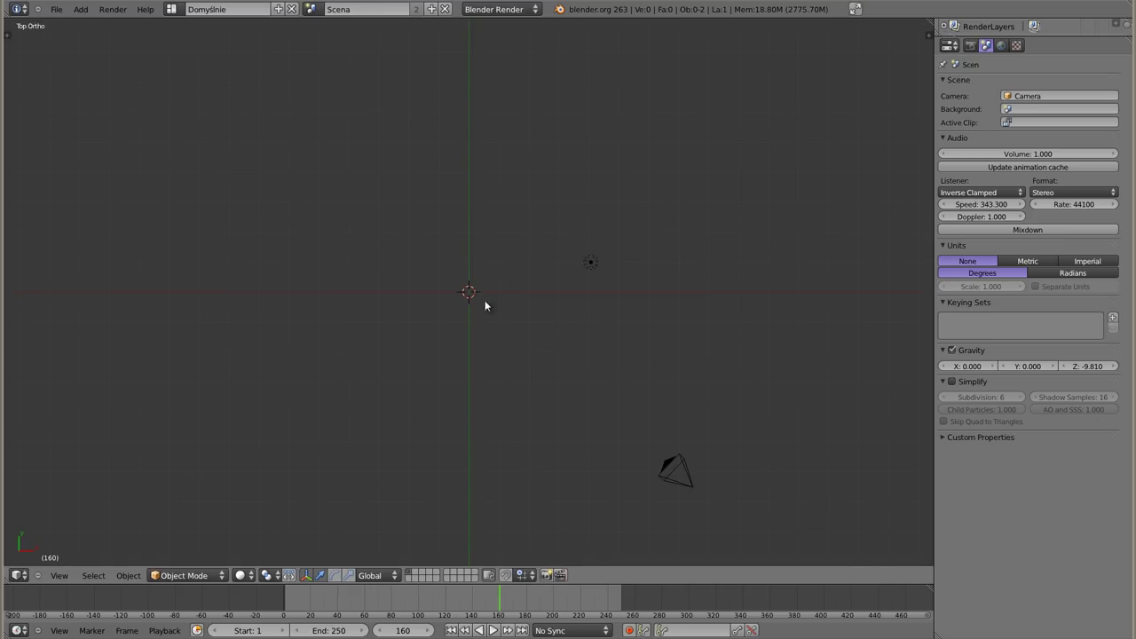
key(shift+a)
click(549, 346)
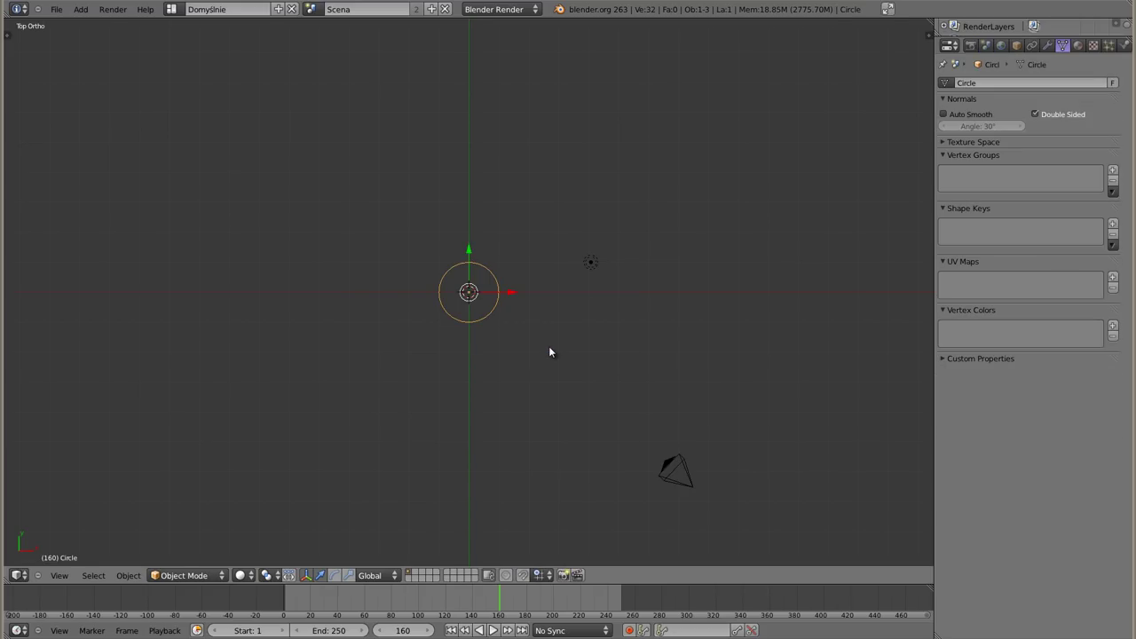
key(t)
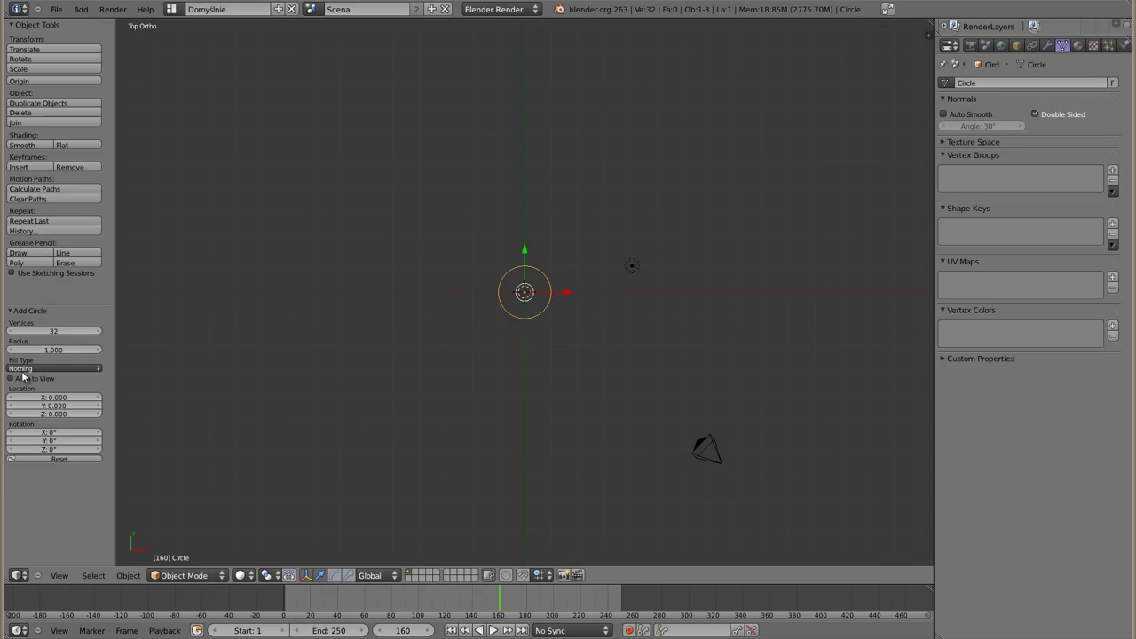
click(25, 367)
click(24, 353)
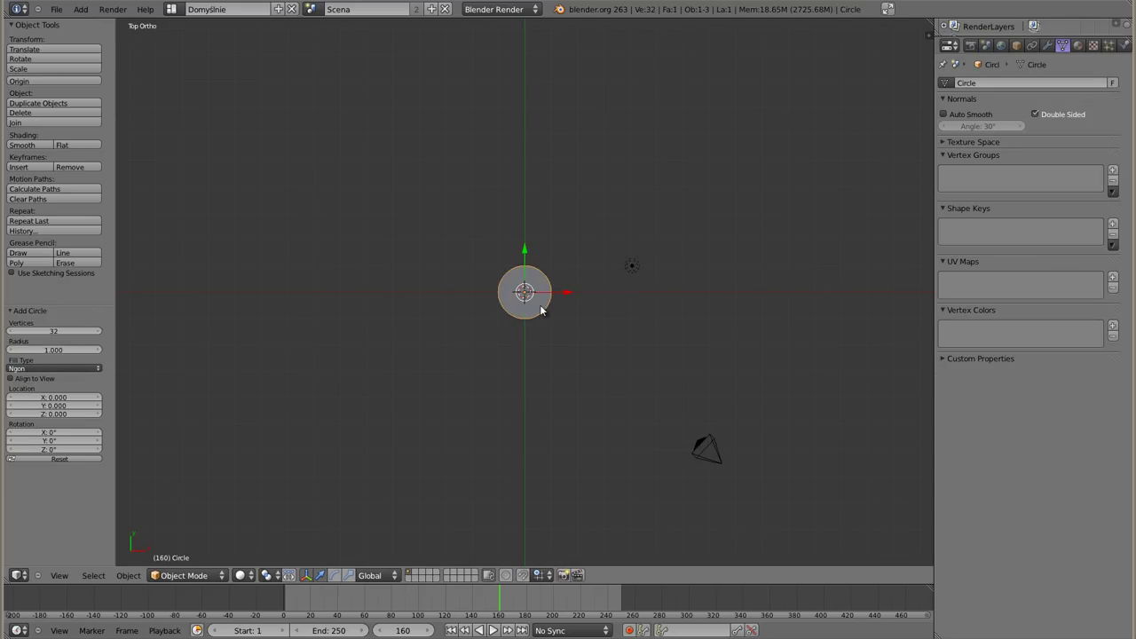
Align the camera to the view, scale the circle into an upright oval, and shift it along Y.
key(ctrl+alt+KP_0)
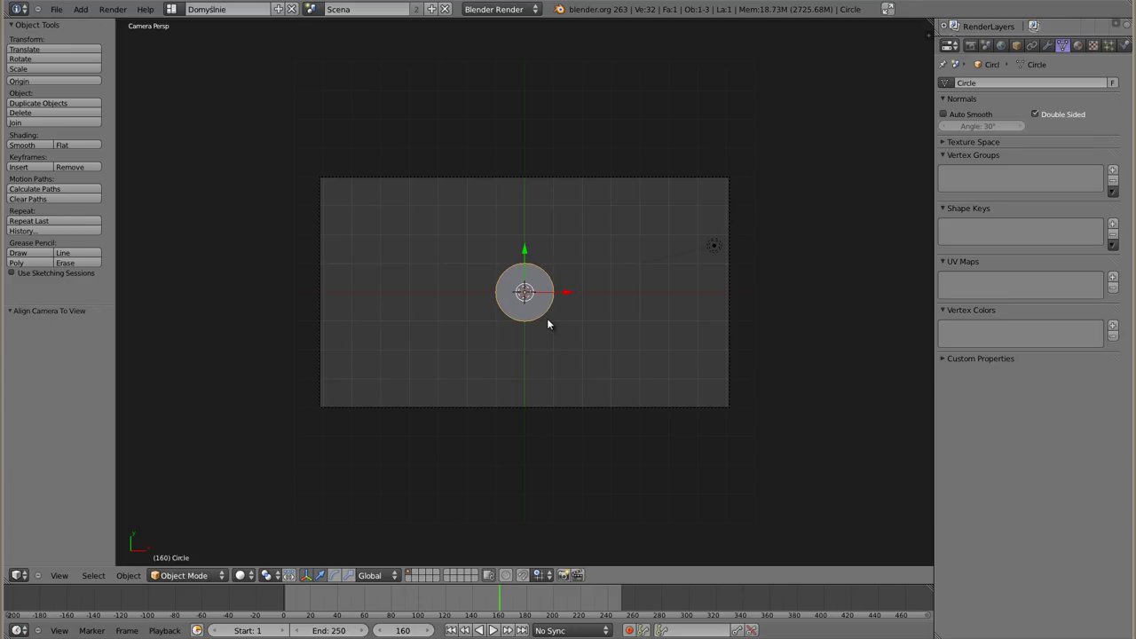
key(s)
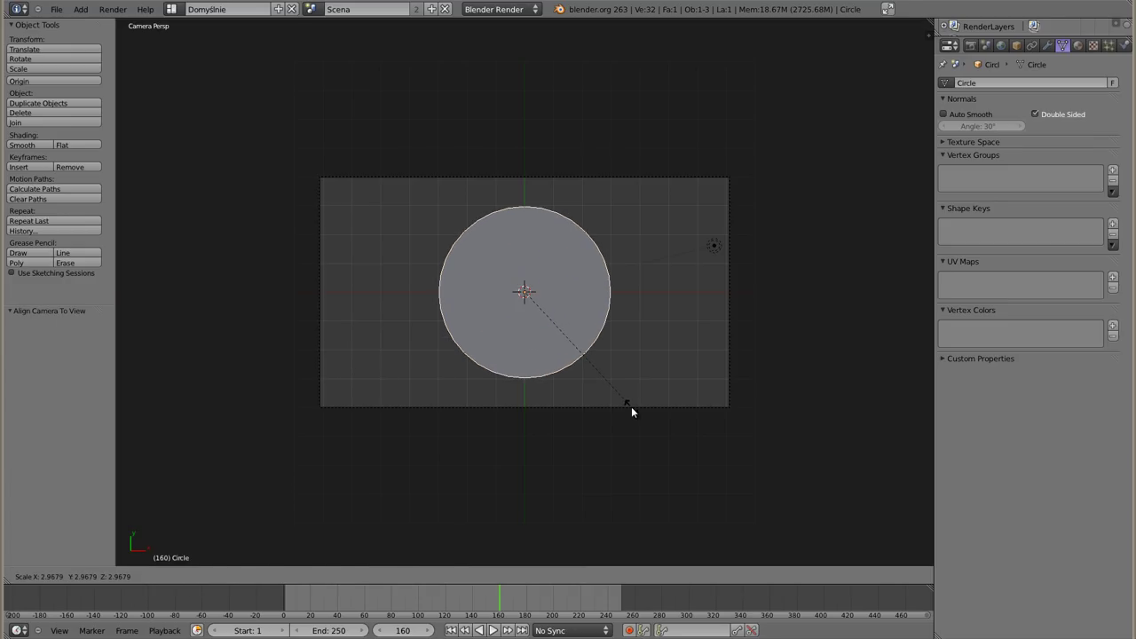
click(631, 406)
key(s)
key(x)
click(605, 311)
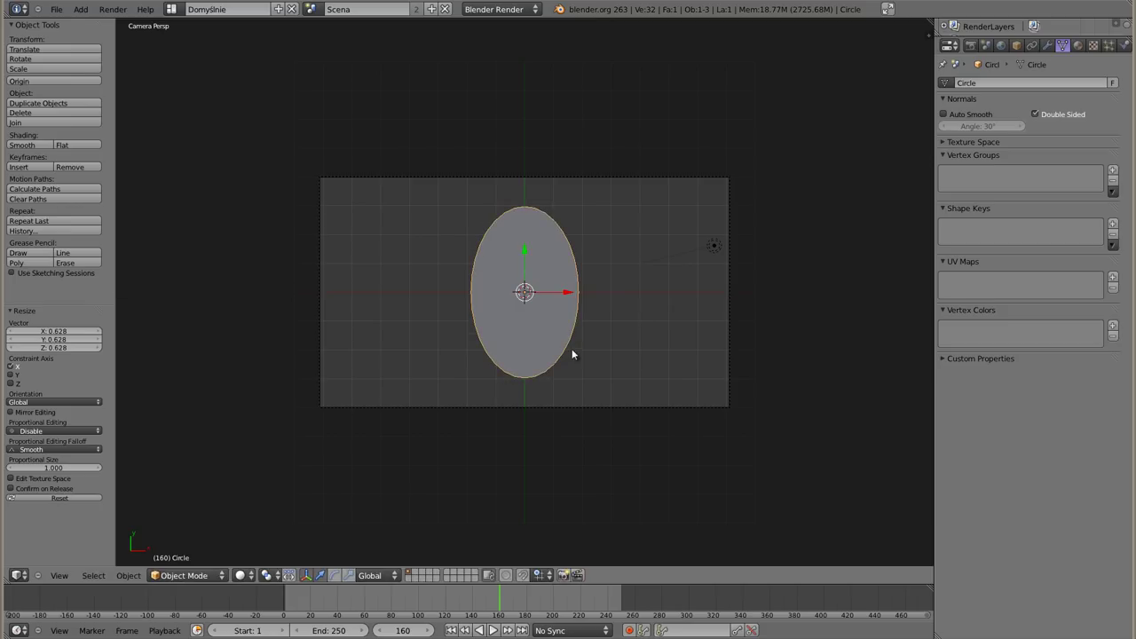
key(s)
click(543, 344)
key(g)
key(y)
click(540, 334)
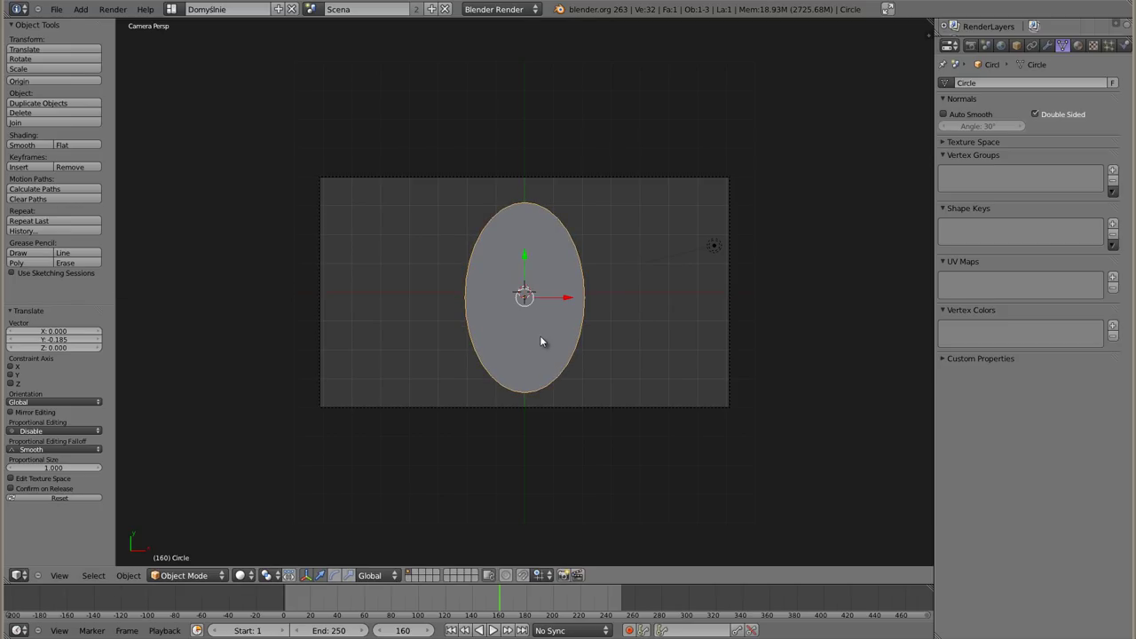
Test-render the scene with F12, then select the lamp and render again.
click(1018, 45)
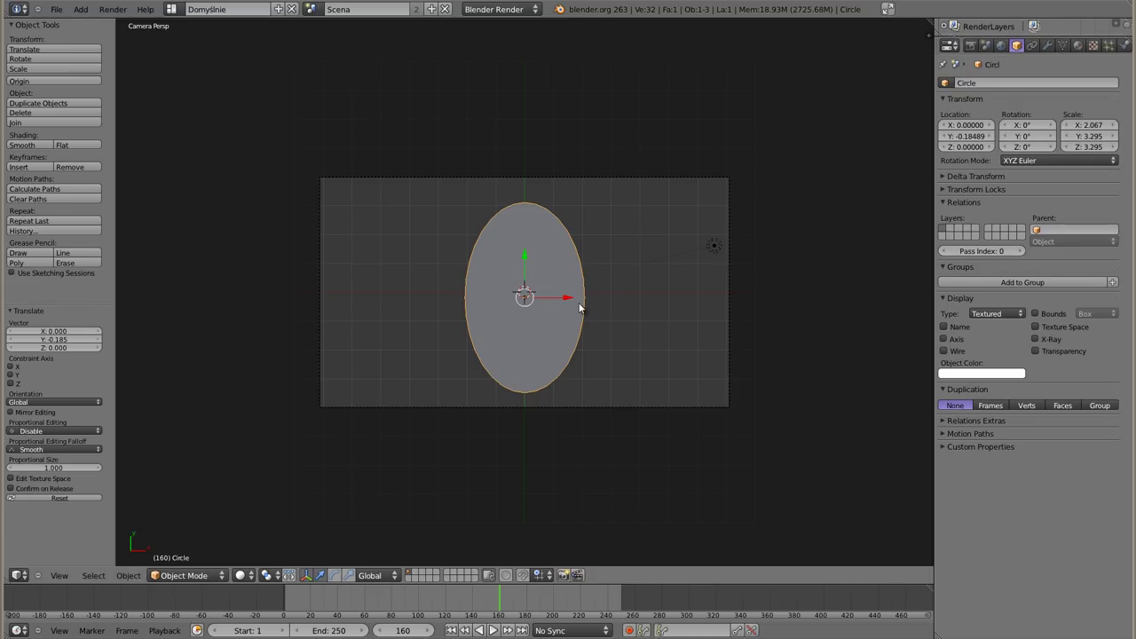
key(F12)
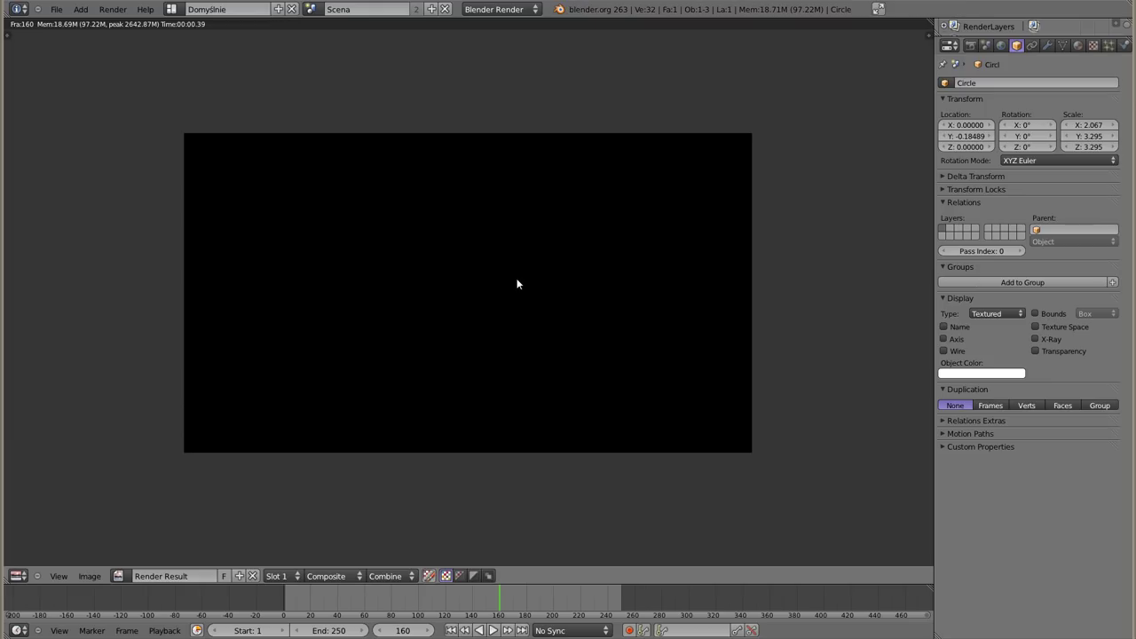
key(Escape)
right_click(706, 245)
mouse_move(595, 309)
middle_down()
mouse_move(497, 190)
mouse_move(499, 153)
mouse_move(504, 232)
middle_up()
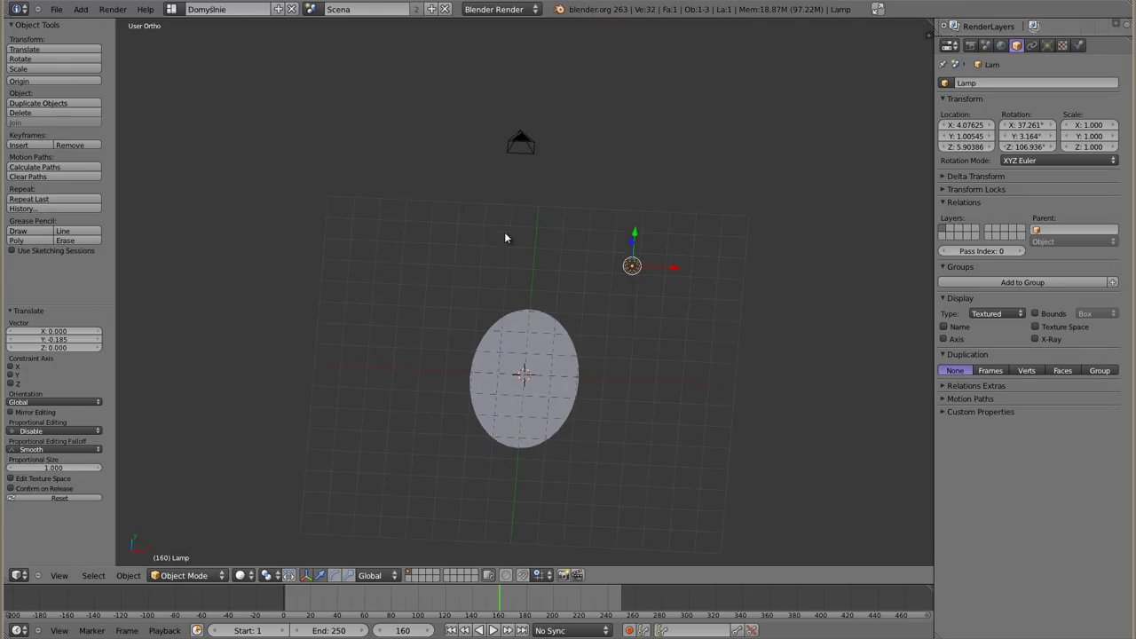
key(F12)
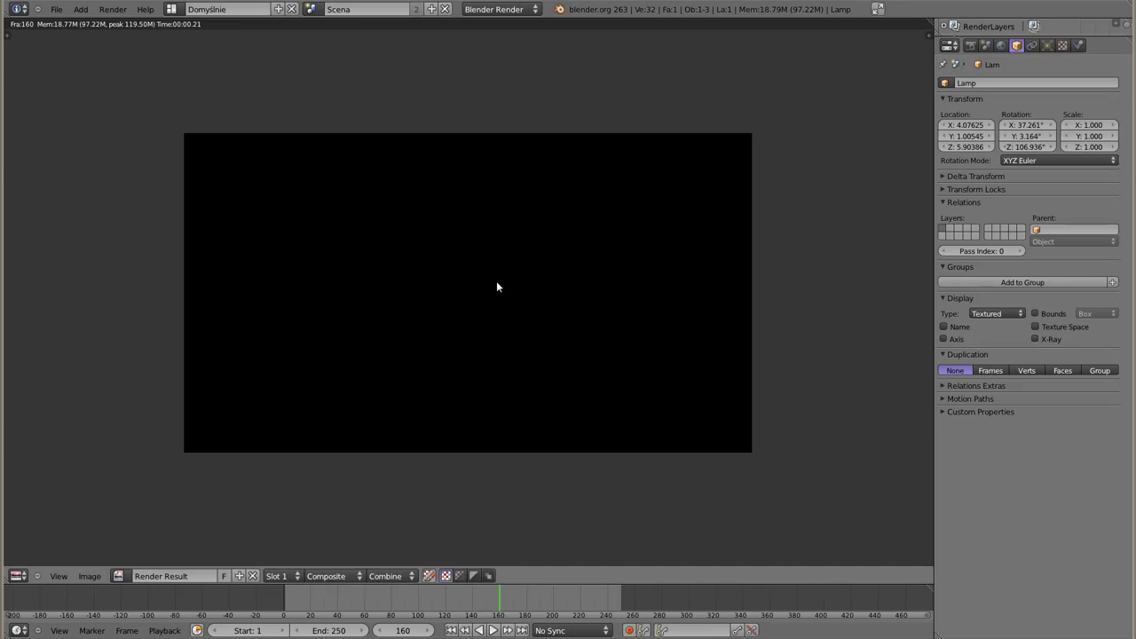
In the compositing node tree, add a Render Layers node at the lower left.
key(Escape)
key(shift+F3)
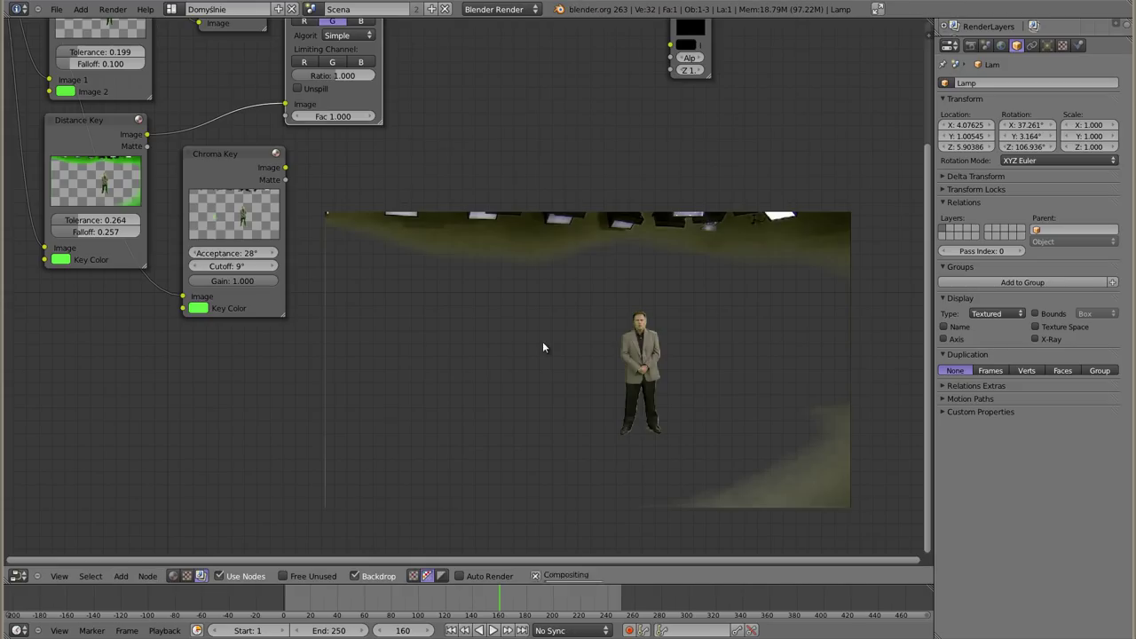
scroll(533, 175, down, 2)
mouse_move(523, 183)
middle_down()
mouse_move(490, 265)
mouse_move(536, 169)
middle_up()
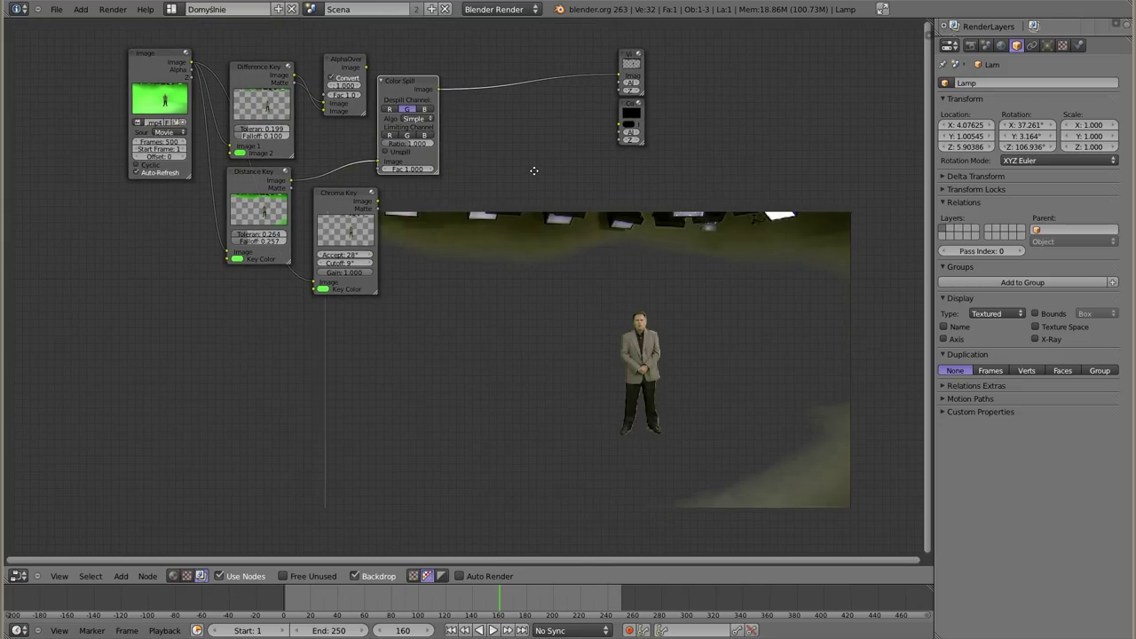
key(shift+a)
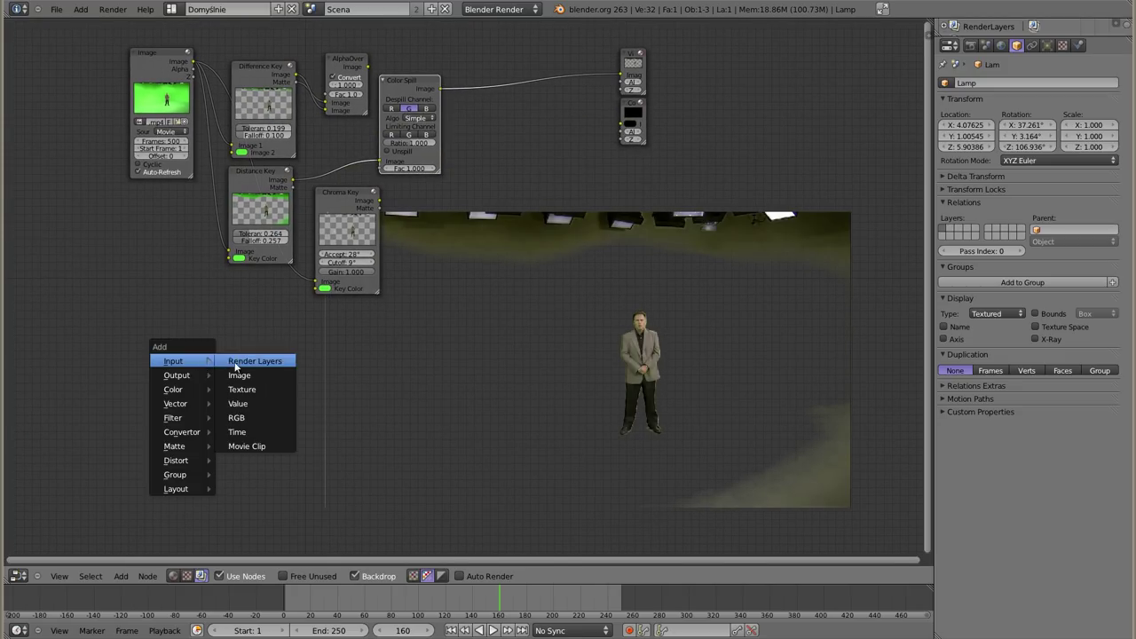
click(255, 361)
click(218, 373)
Add a Composite node, link the Render Layers Image into it, and render to check.
scroll(233, 346, up, 2)
key(shift+a)
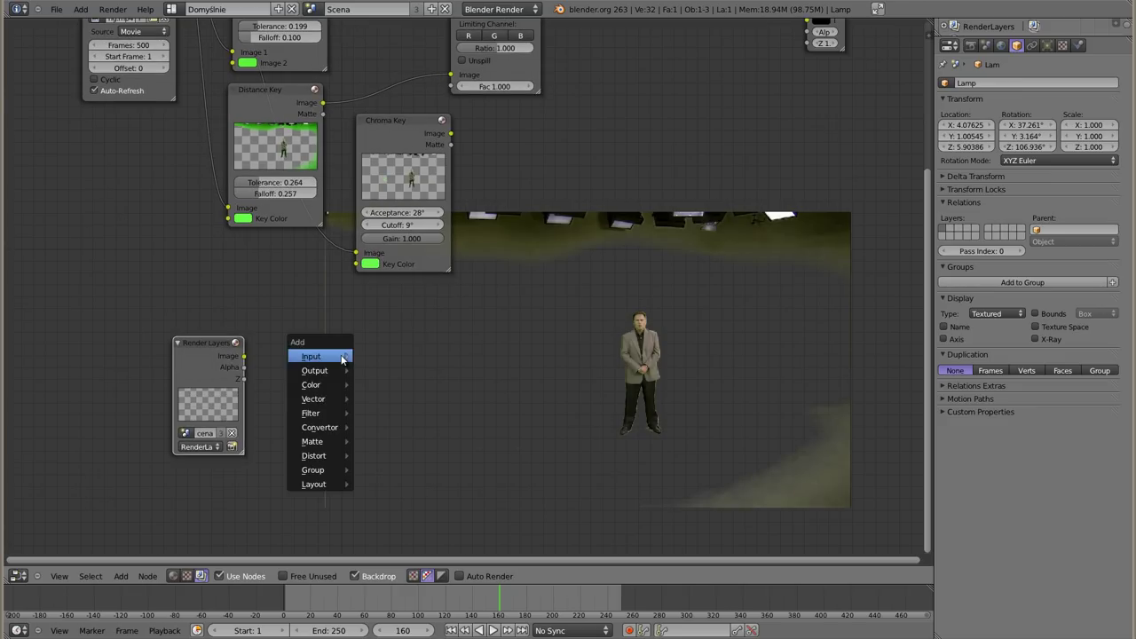
click(378, 368)
drag(243, 356, 365, 381)
key(F12)
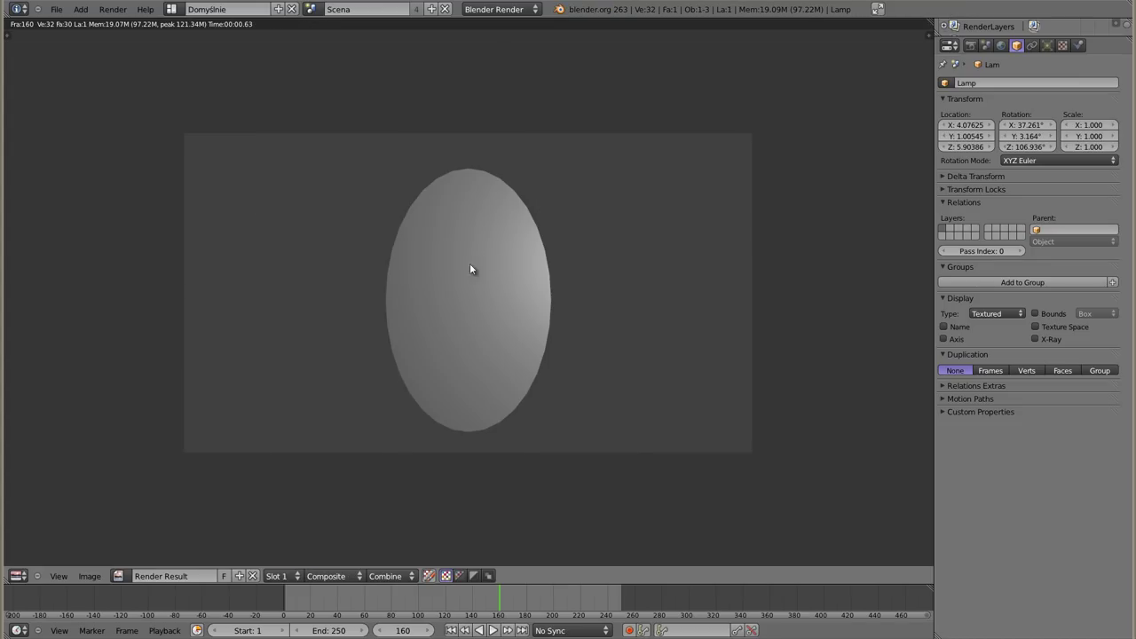
key(Escape)
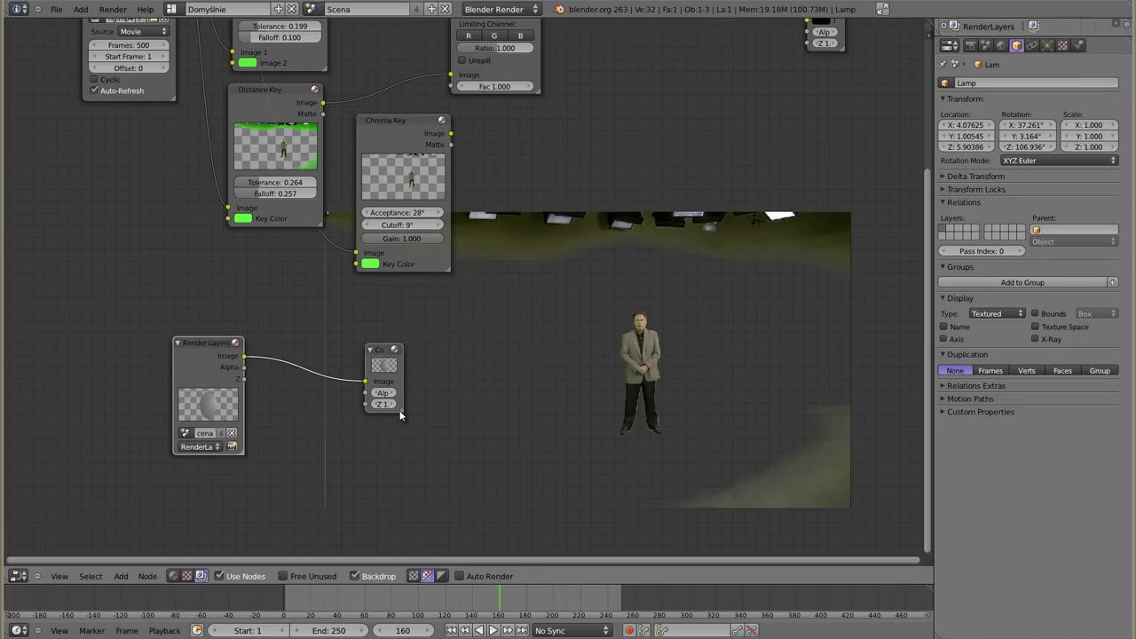
drag(401, 410, 429, 425)
drag(398, 348, 433, 348)
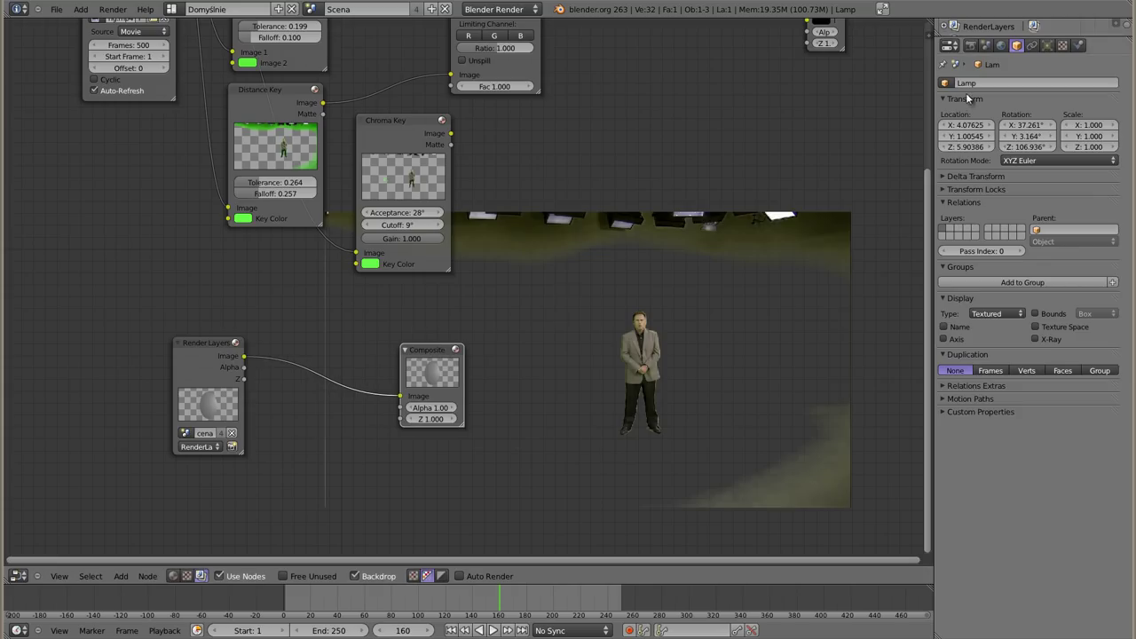
Enable the Object Index pass in the render layer settings.
click(972, 47)
click(944, 435)
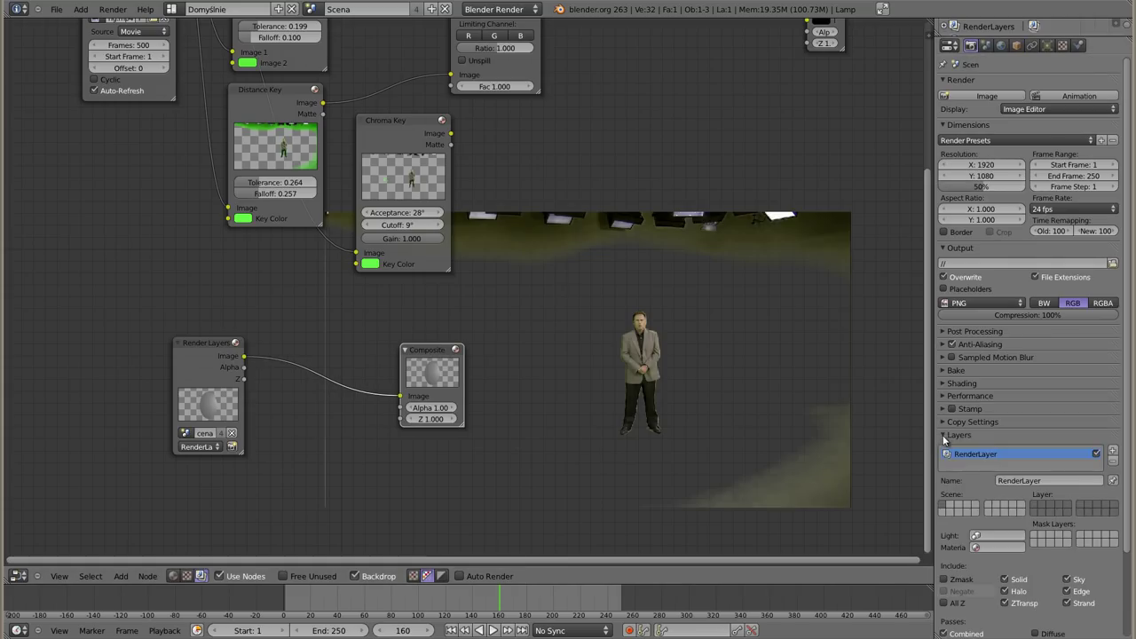
scroll(950, 610, down, 3)
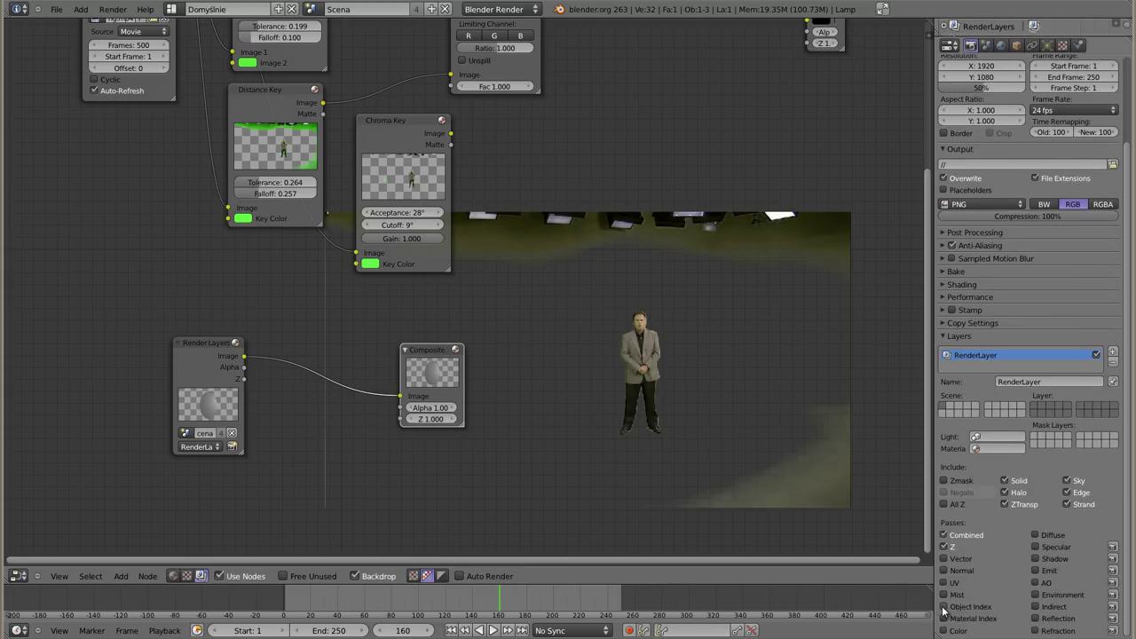
click(944, 606)
Add an ID Mask node fed by IndexOB, sending its Alpha to the Composite and Viewer.
key(shift+a)
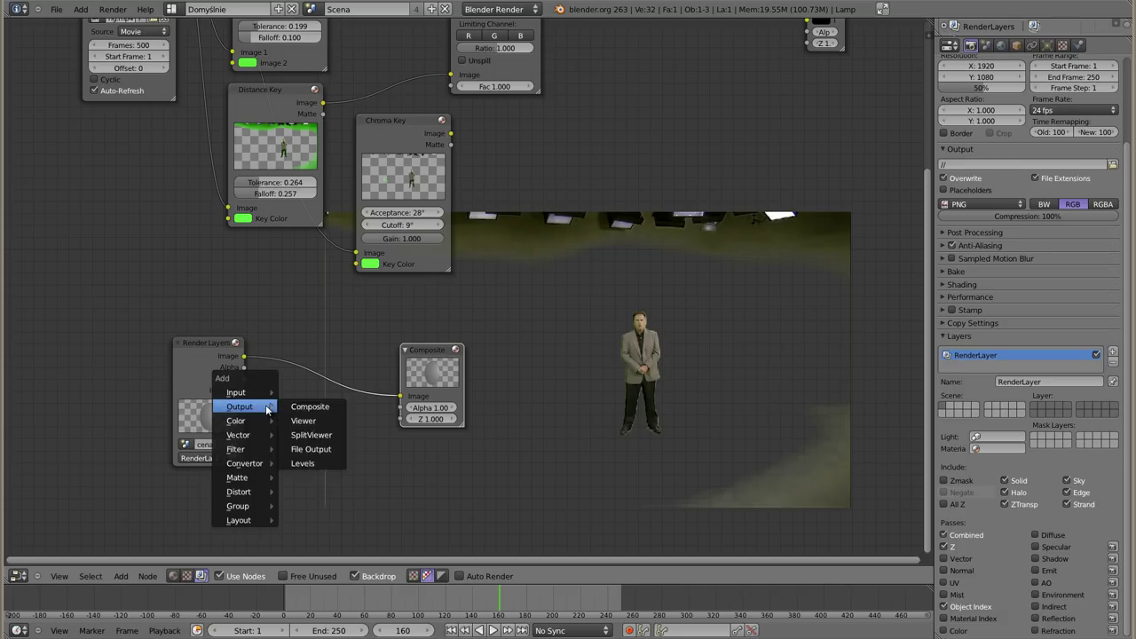
click(337, 330)
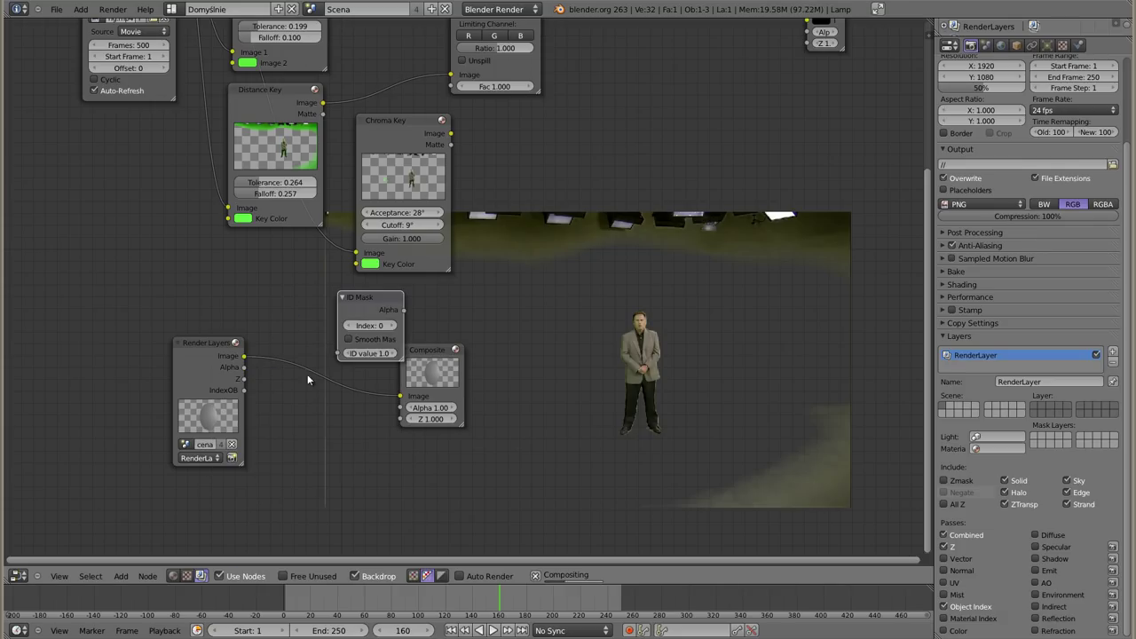
click(376, 345)
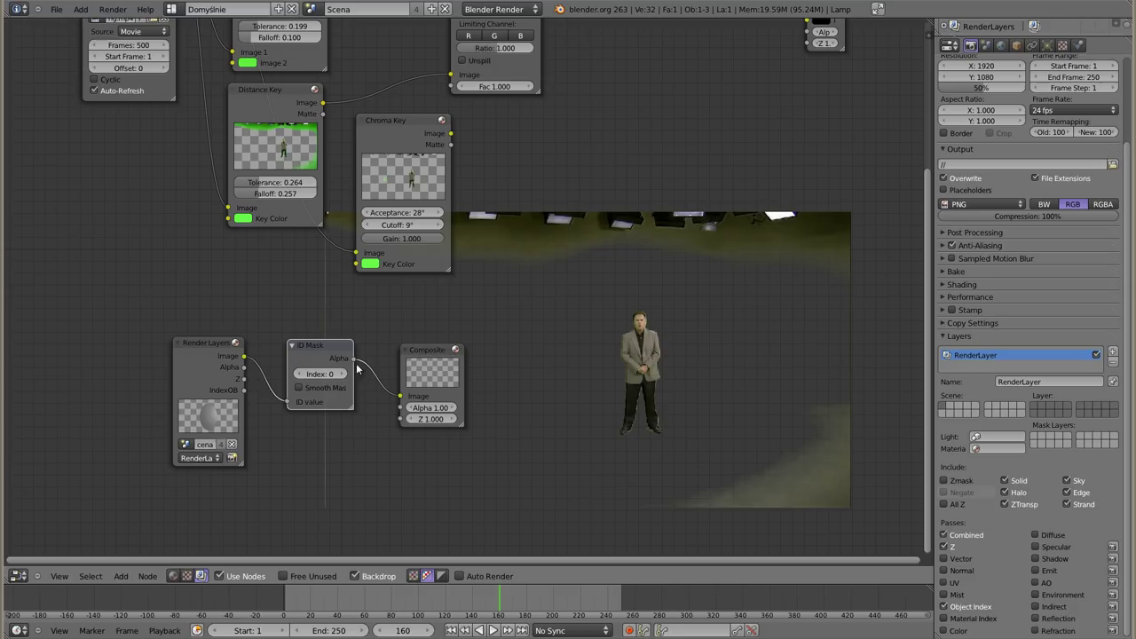
ctrl+shift+click(331, 352)
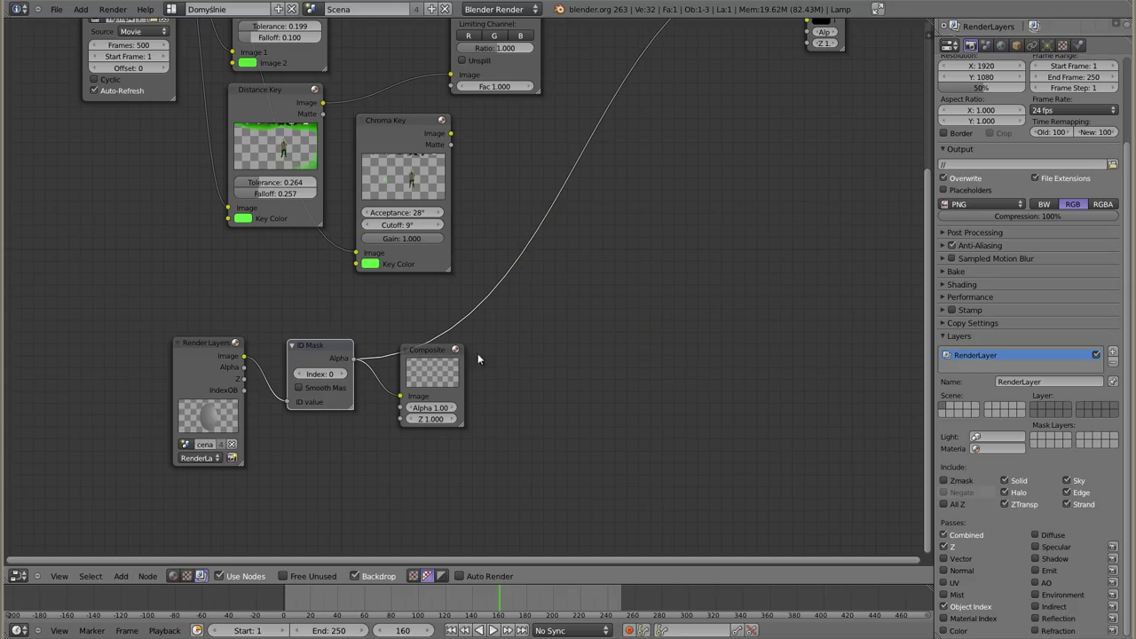
drag(431, 350, 565, 342)
drag(243, 390, 288, 402)
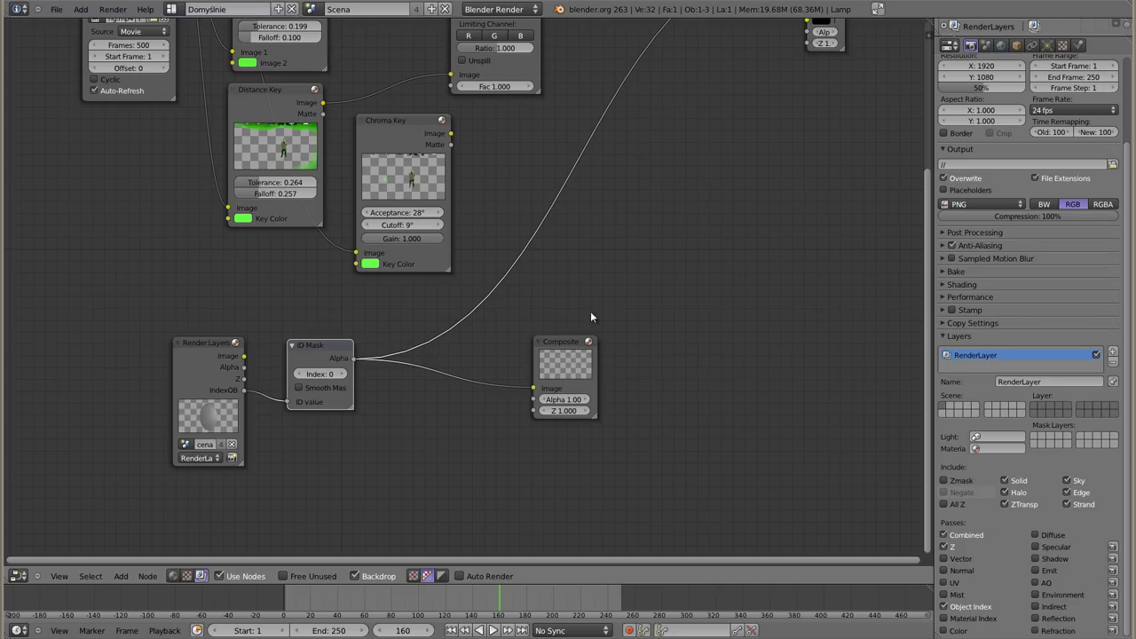
Bring the node tree into view, move the Viewer node mid-canvas, and render to check.
scroll(554, 248, down, 2)
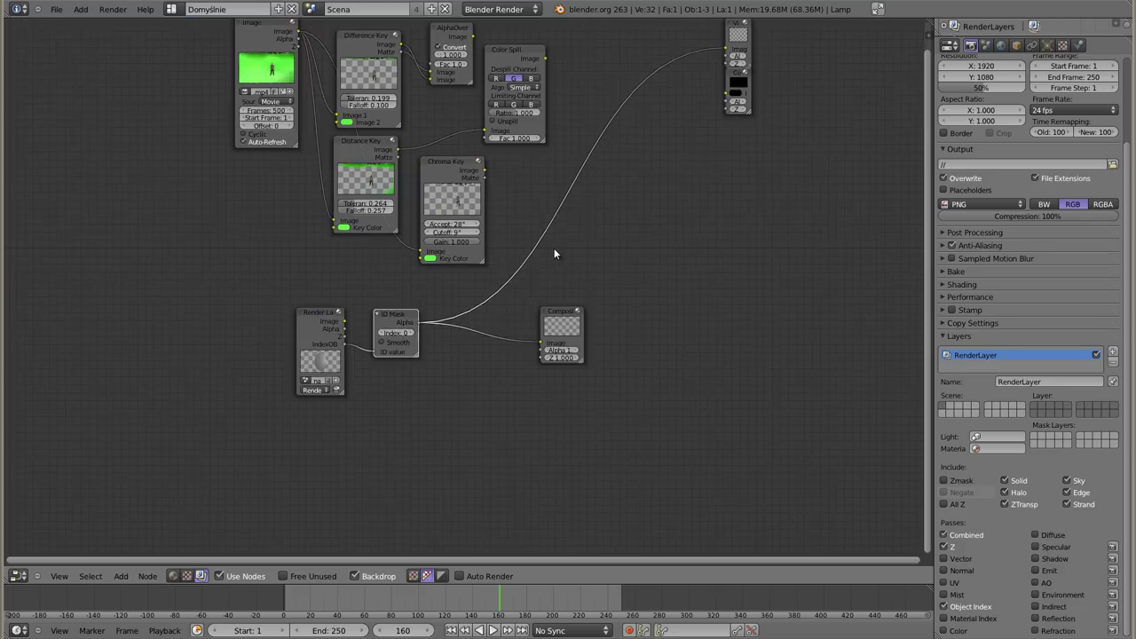
scroll(554, 248, down, 4)
scroll(575, 268, down, 1)
mouse_move(575, 268)
middle_down()
mouse_move(479, 293)
mouse_move(546, 287)
middle_up()
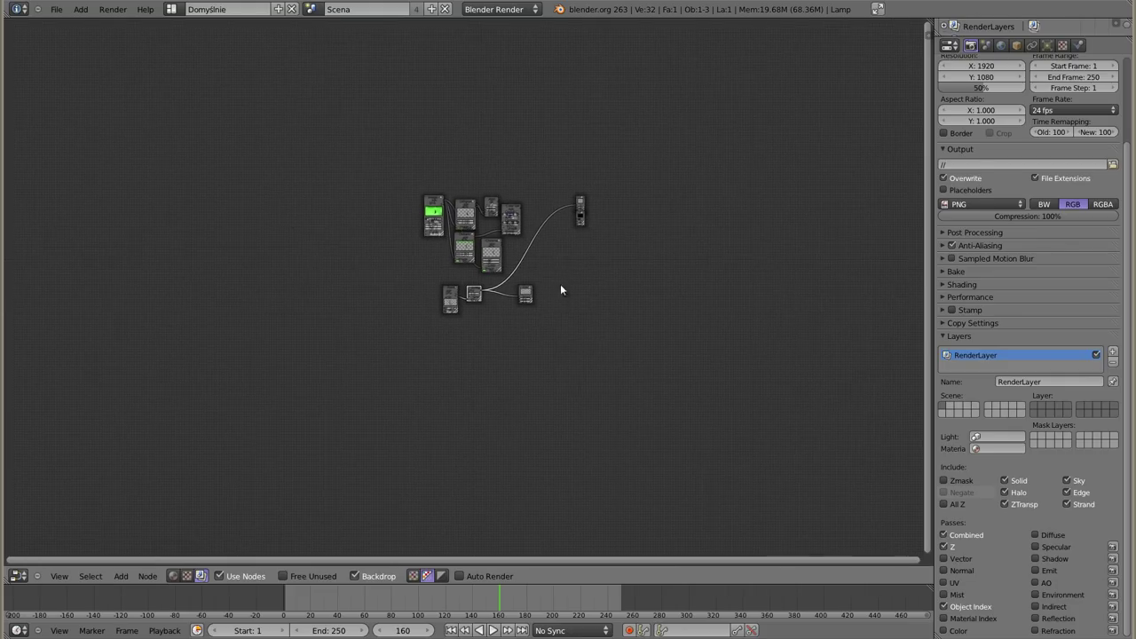
scroll(560, 287, up, 1)
scroll(560, 286, up, 3)
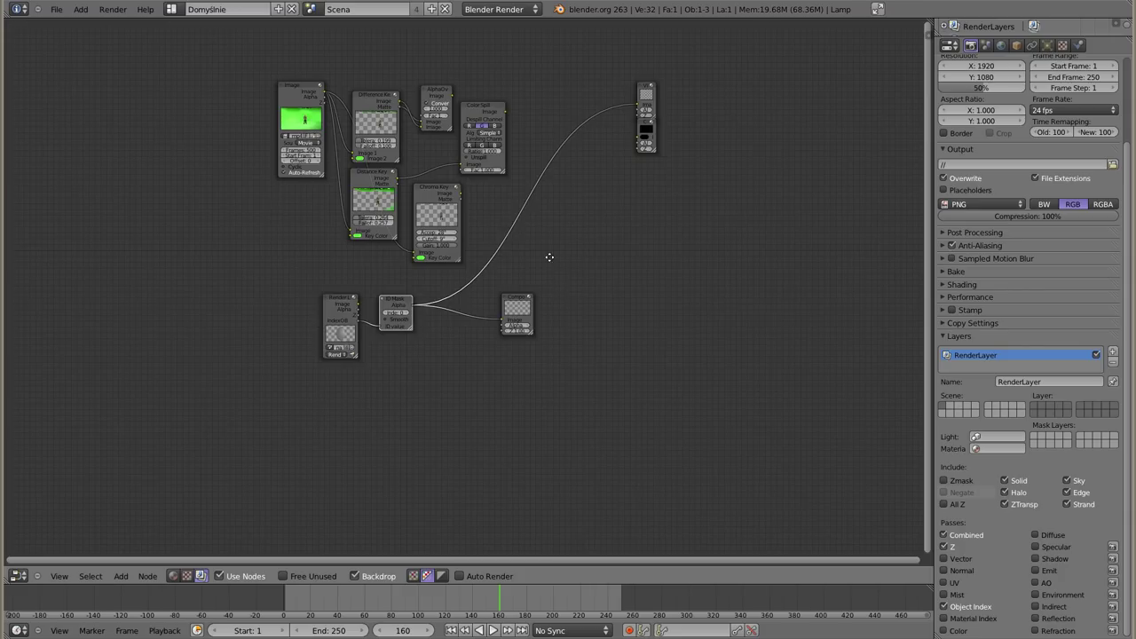
scroll(563, 302, up, 2)
middle_drag(566, 306, 578, 338)
drag(715, 98, 575, 272)
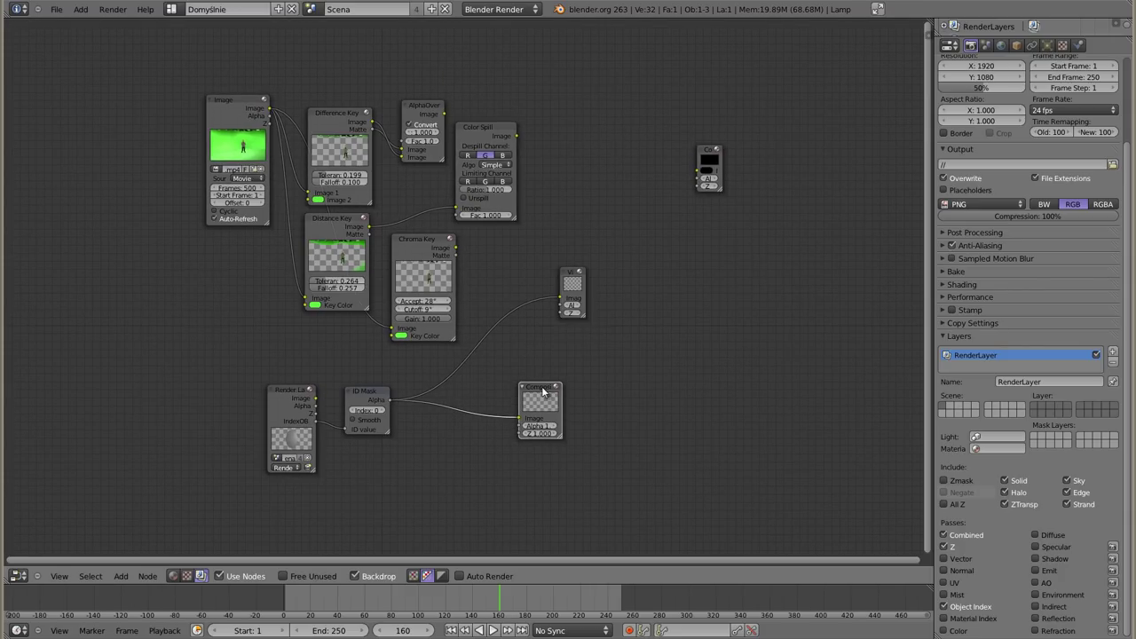
key(F12)
key(Escape)
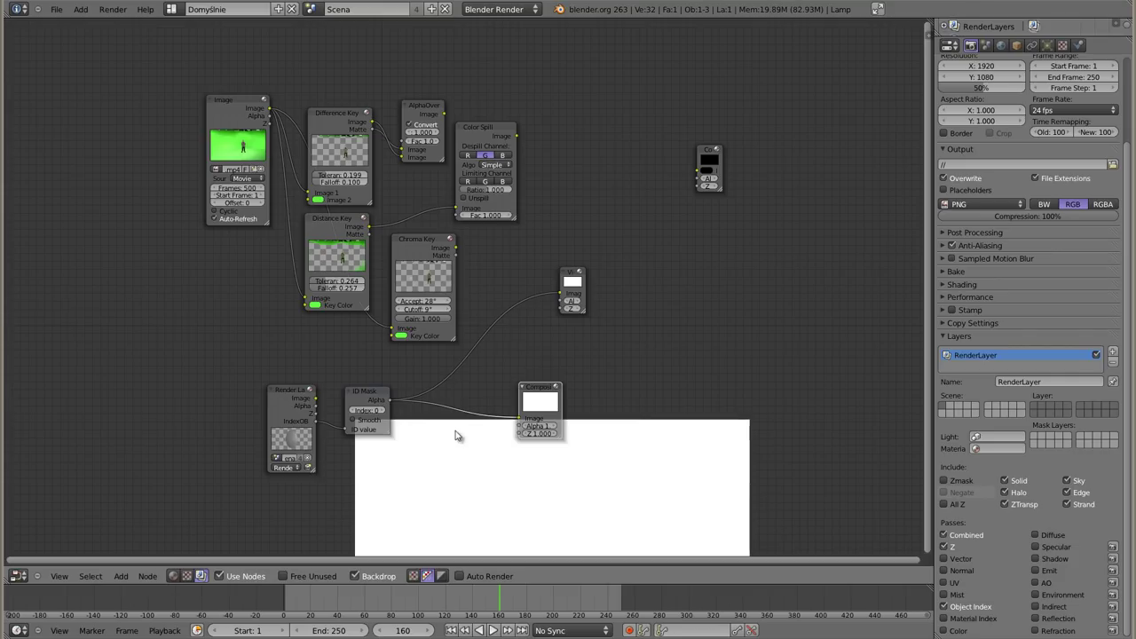
Set the ID Mask Index to 1 and rearrange the Composite, ID Mask and Viewer nodes.
middle_drag(522, 472, 513, 468)
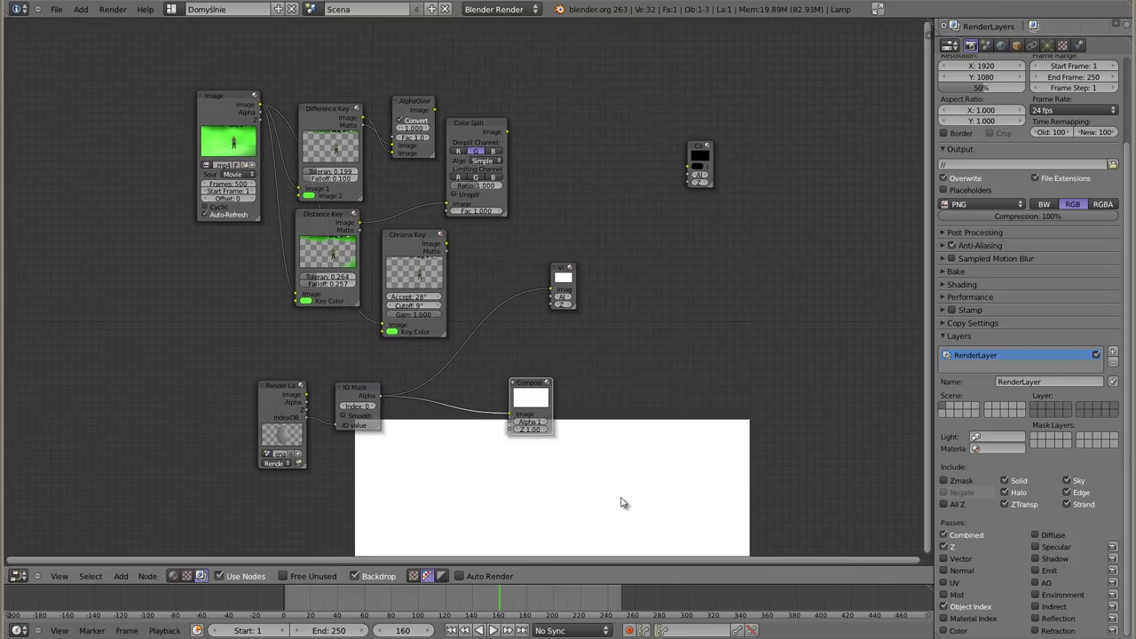
alt+middle_drag(626, 486, 622, 387)
middle_drag(406, 406, 305, 348)
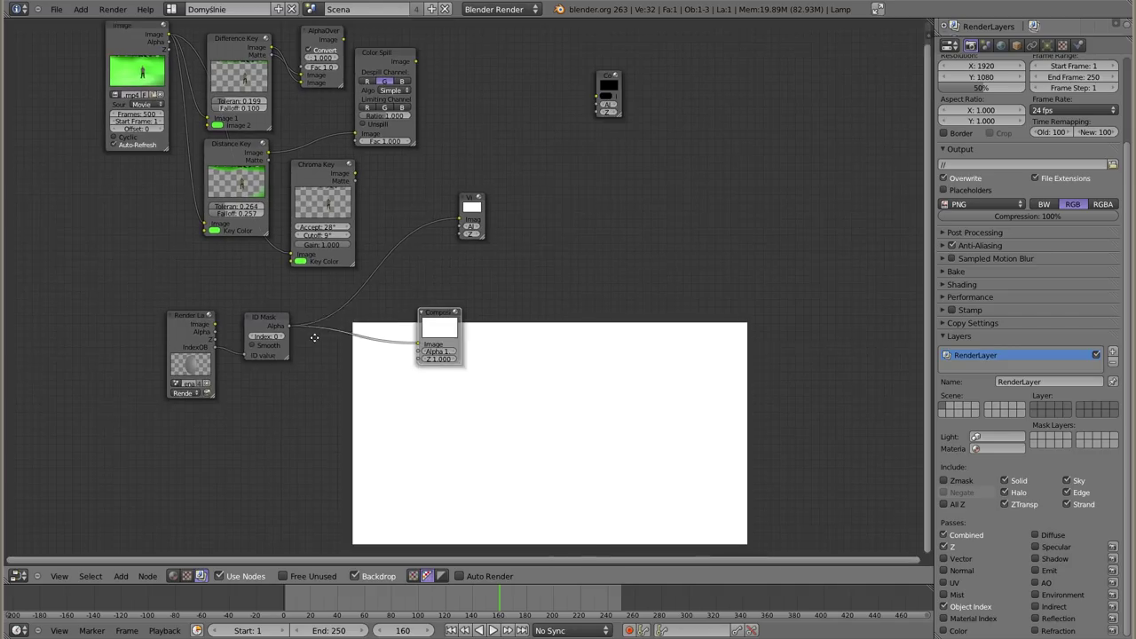
click(275, 350)
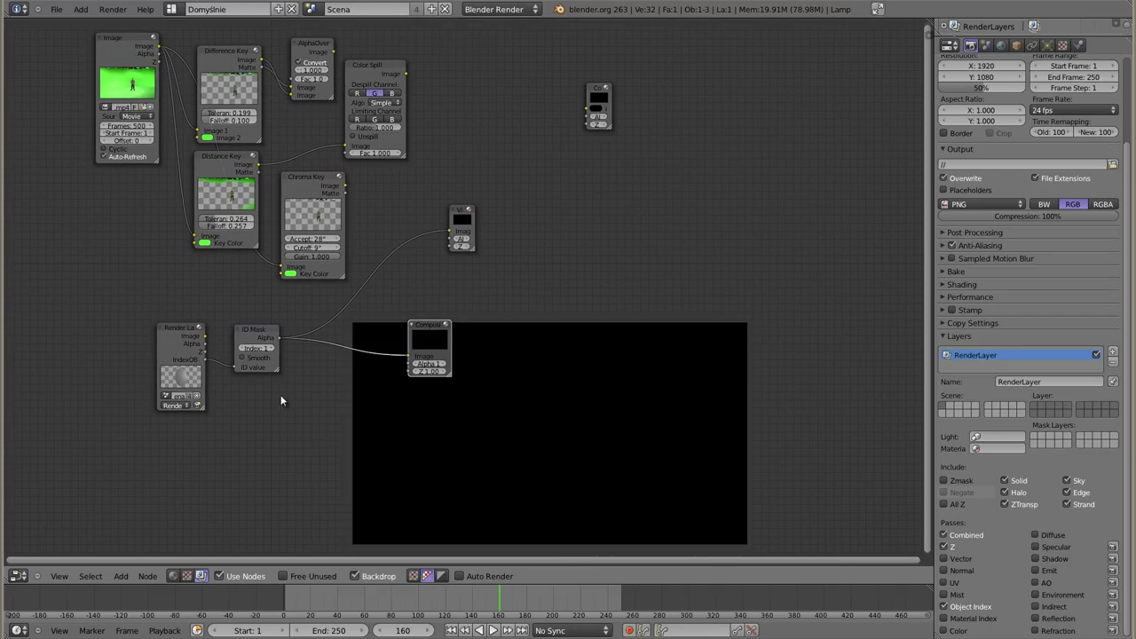
mouse_move(436, 327)
mouse_down()
mouse_move(485, 278)
mouse_move(472, 265)
mouse_up()
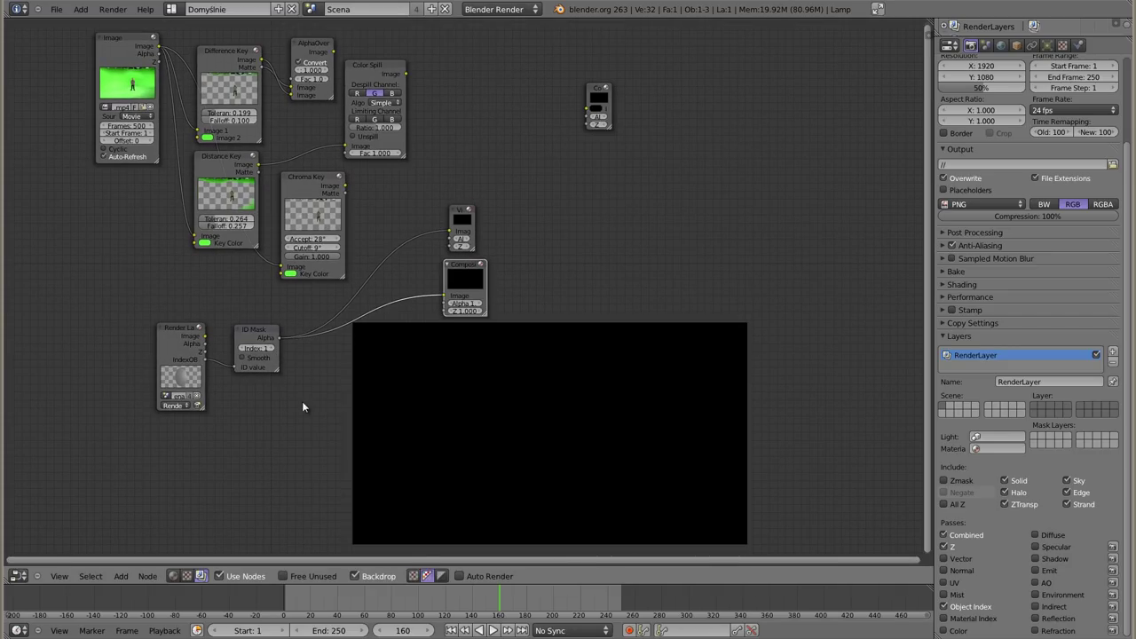
drag(273, 366, 279, 365)
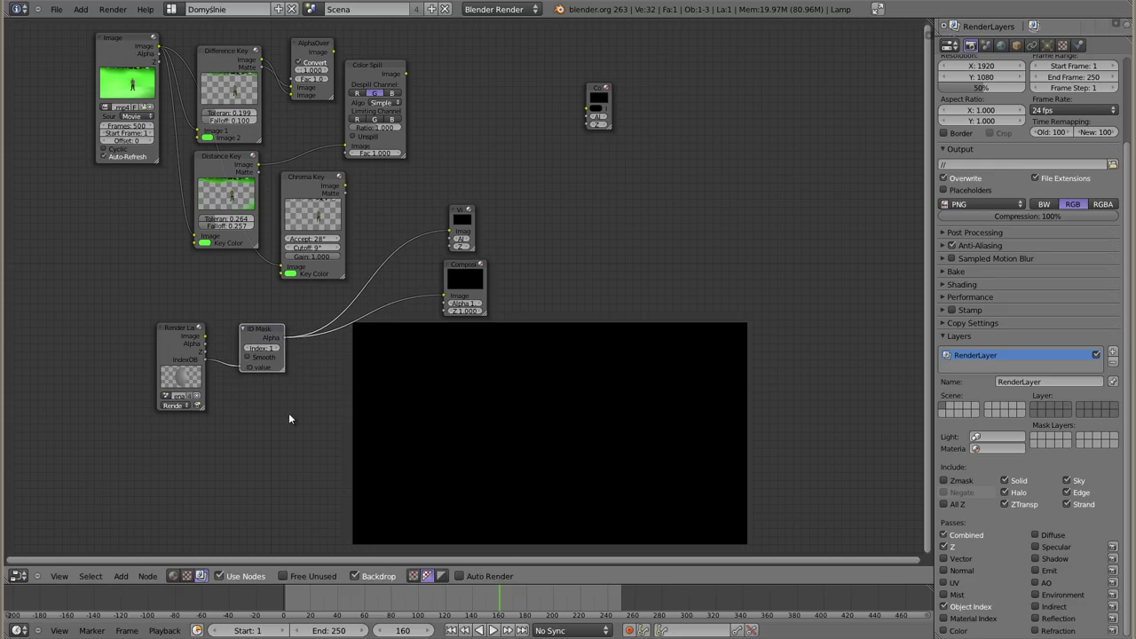
drag(464, 208, 471, 199)
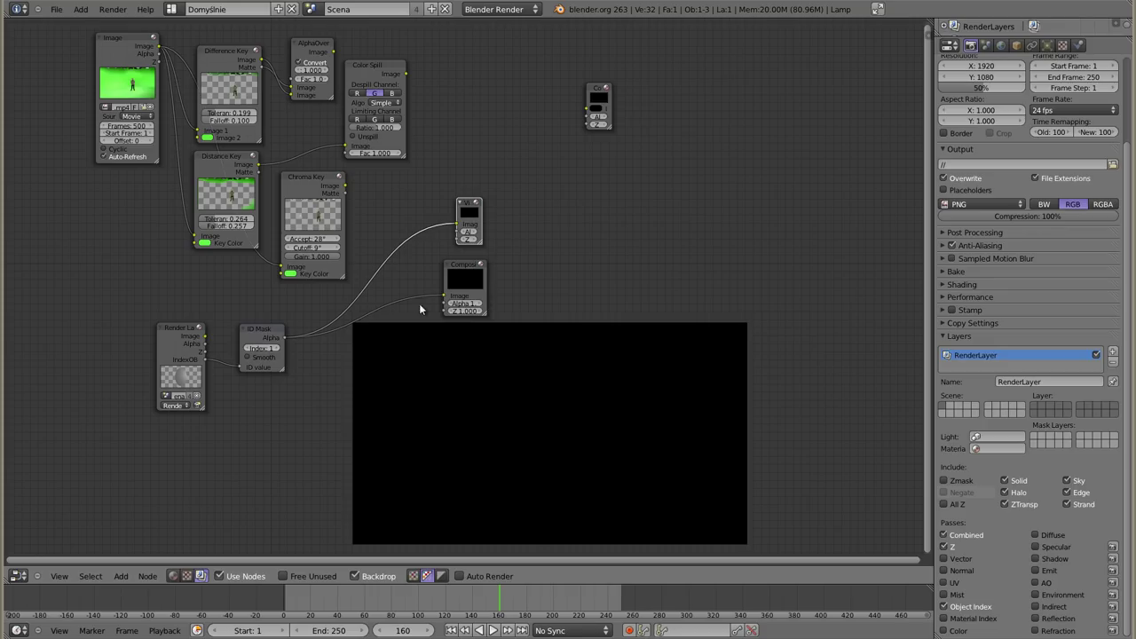
Render to check the black mask, enlarge and move the small upper-right node, then re-render.
key(F12)
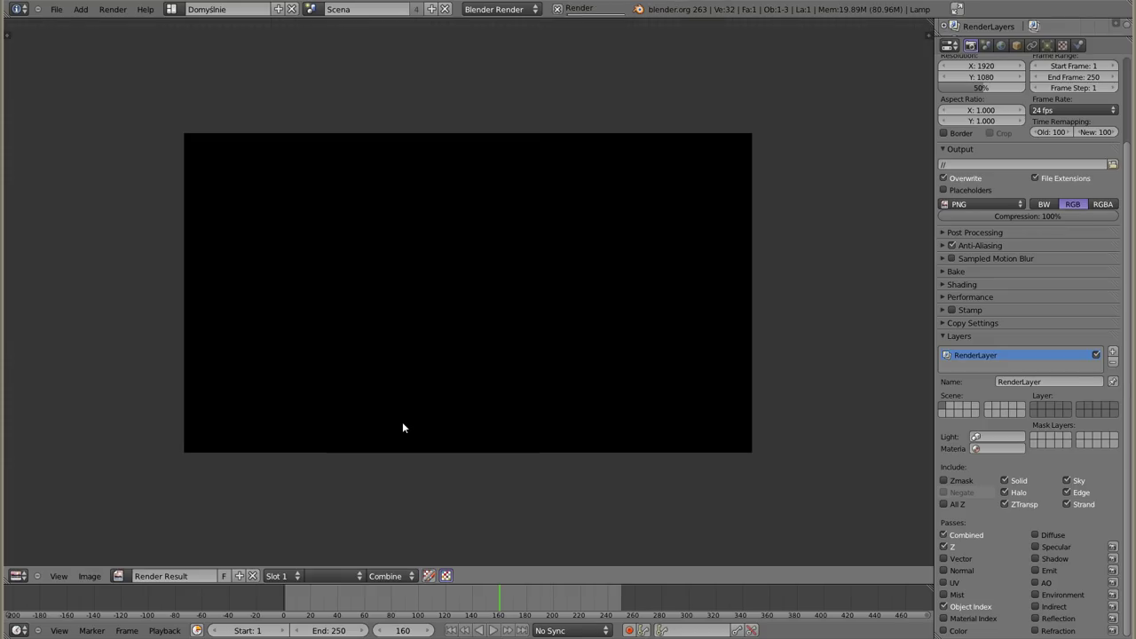
key(Escape)
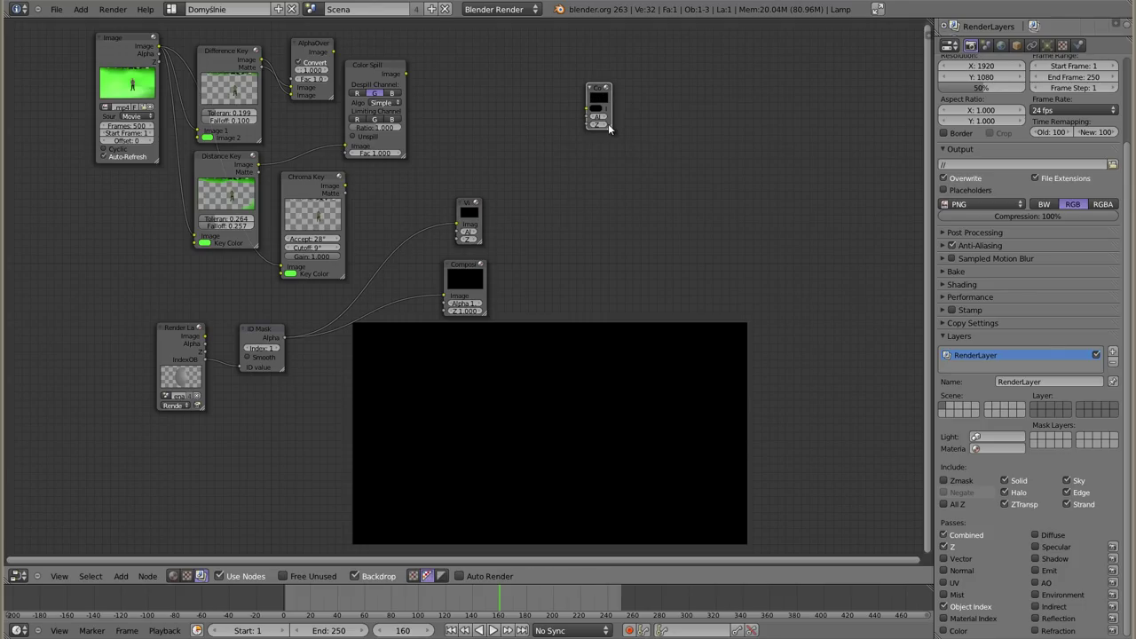
drag(610, 126, 662, 152)
mouse_move(624, 86)
mouse_down()
mouse_move(547, 153)
mouse_move(549, 173)
mouse_up()
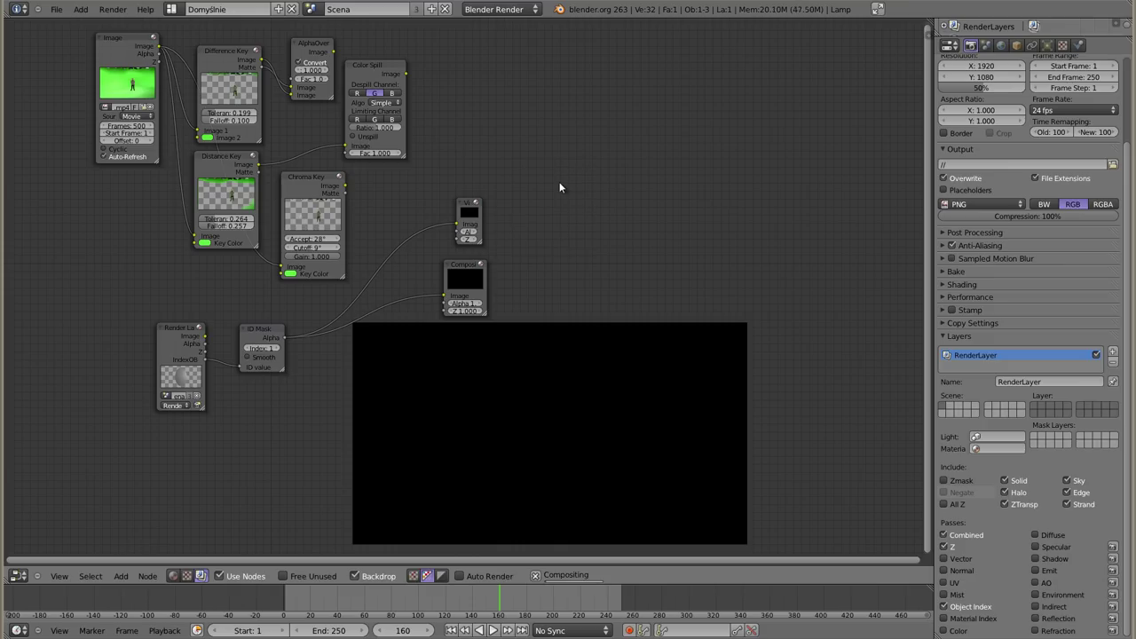
key(F12)
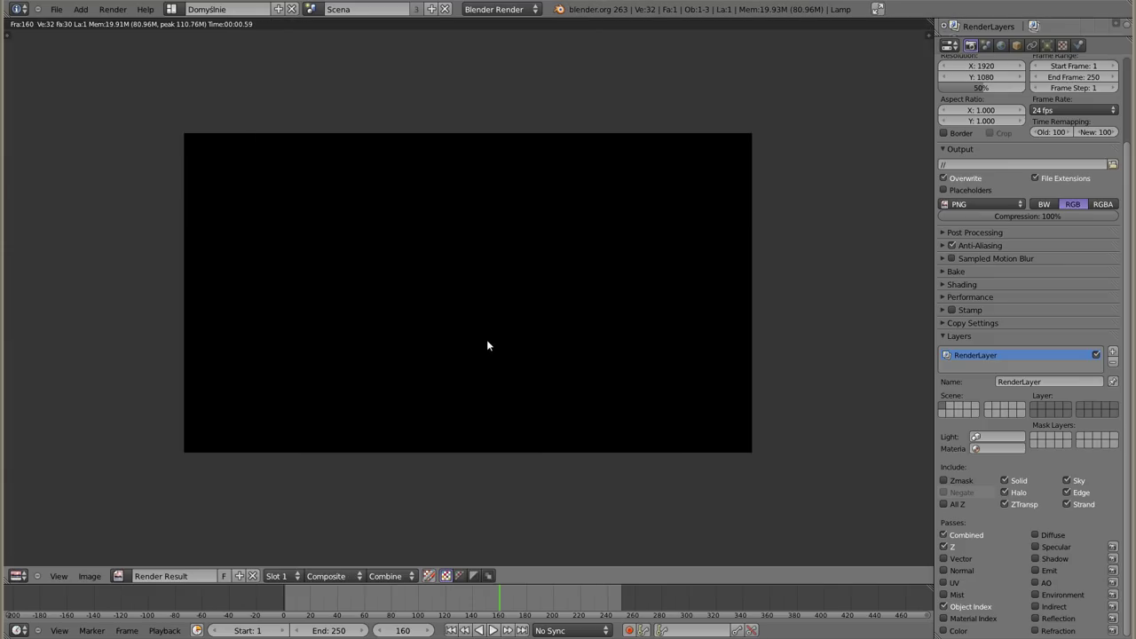
key(Escape)
Nudge the Composite and Color Spill nodes and select the Chroma Key node.
drag(460, 268, 460, 262)
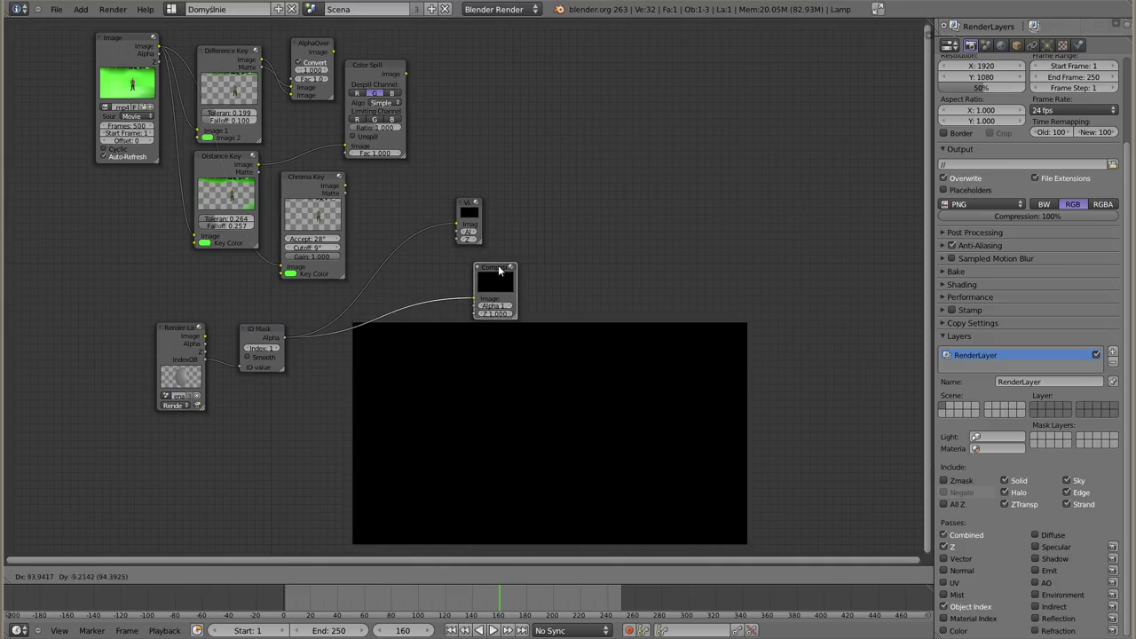
drag(378, 67, 384, 68)
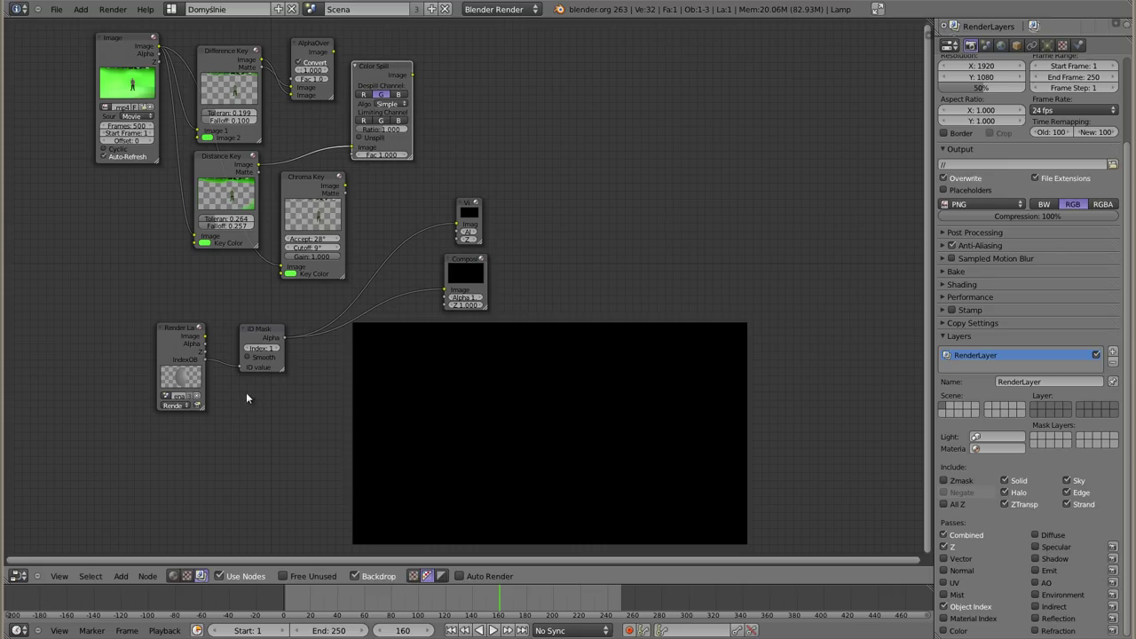
click(315, 179)
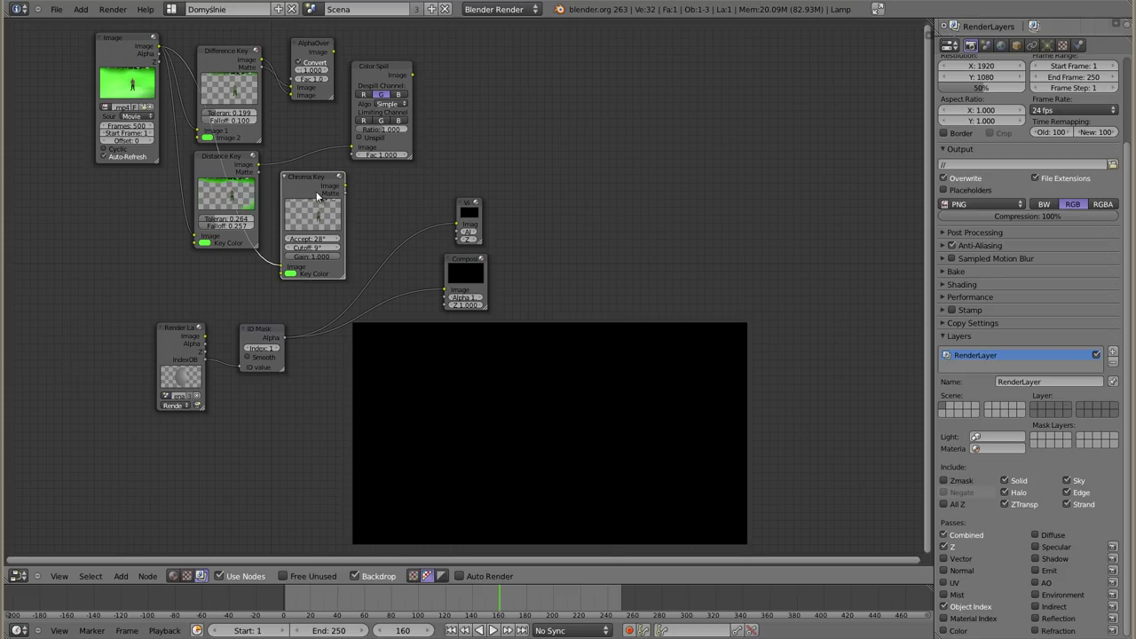
scroll(320, 199, up, 1)
scroll(305, 197, up, 1)
Add a Double Edge Mask node and move it to the right.
middle_drag(305, 197, 301, 191)
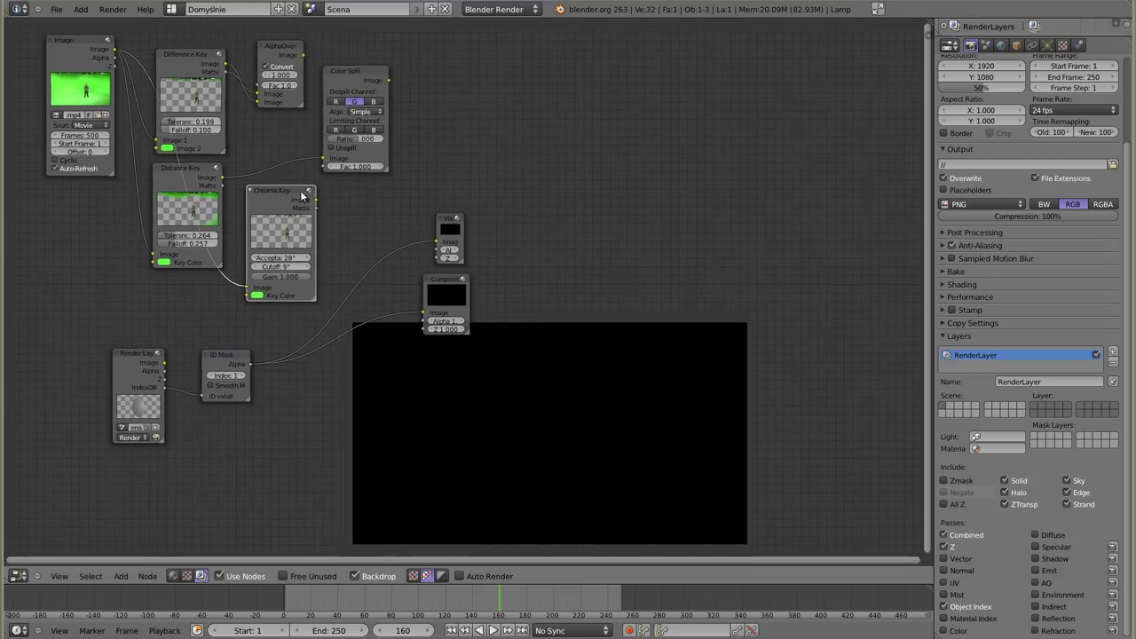
key(shift+a)
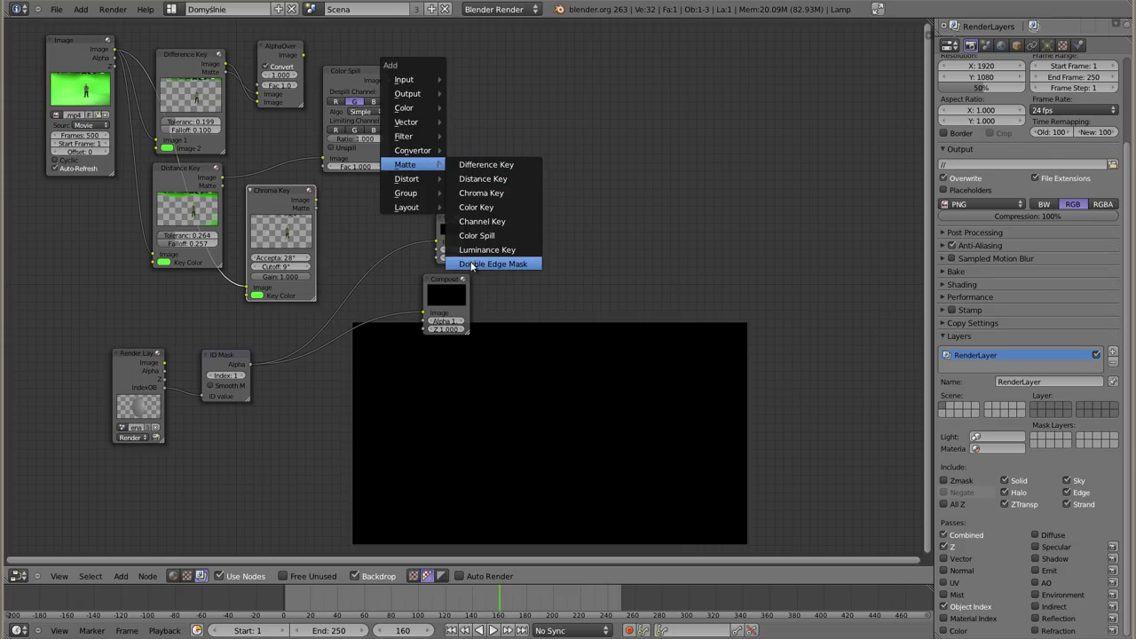
click(504, 263)
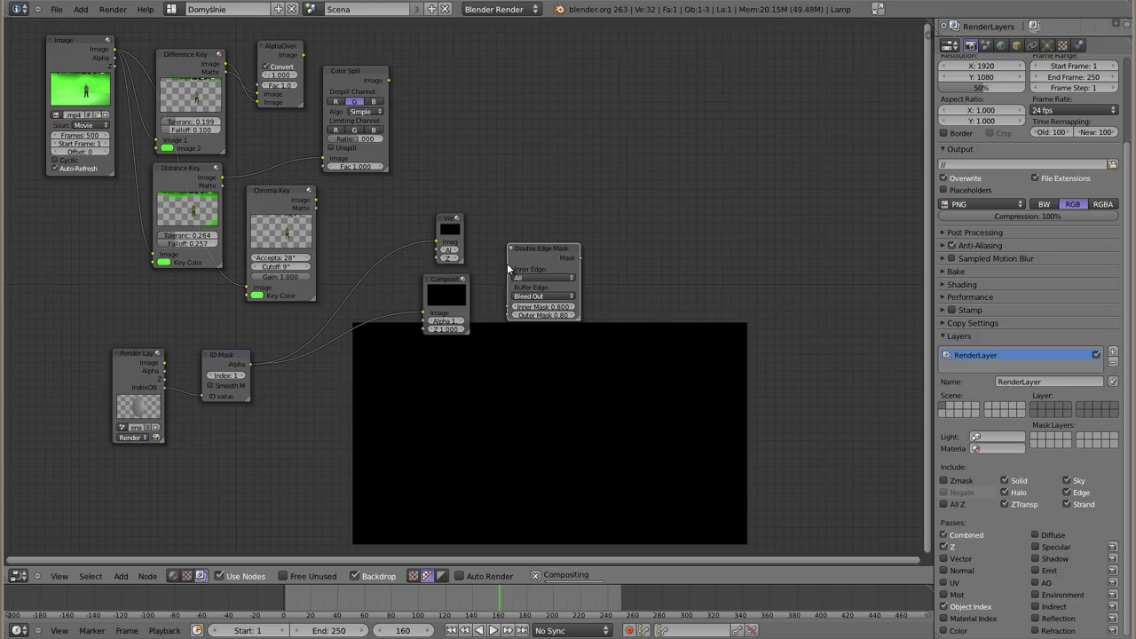
scroll(552, 265, up, 3)
mouse_move(591, 359)
mouse_down()
mouse_move(563, 267)
mouse_move(578, 264)
mouse_move(619, 292)
mouse_move(591, 290)
mouse_up()
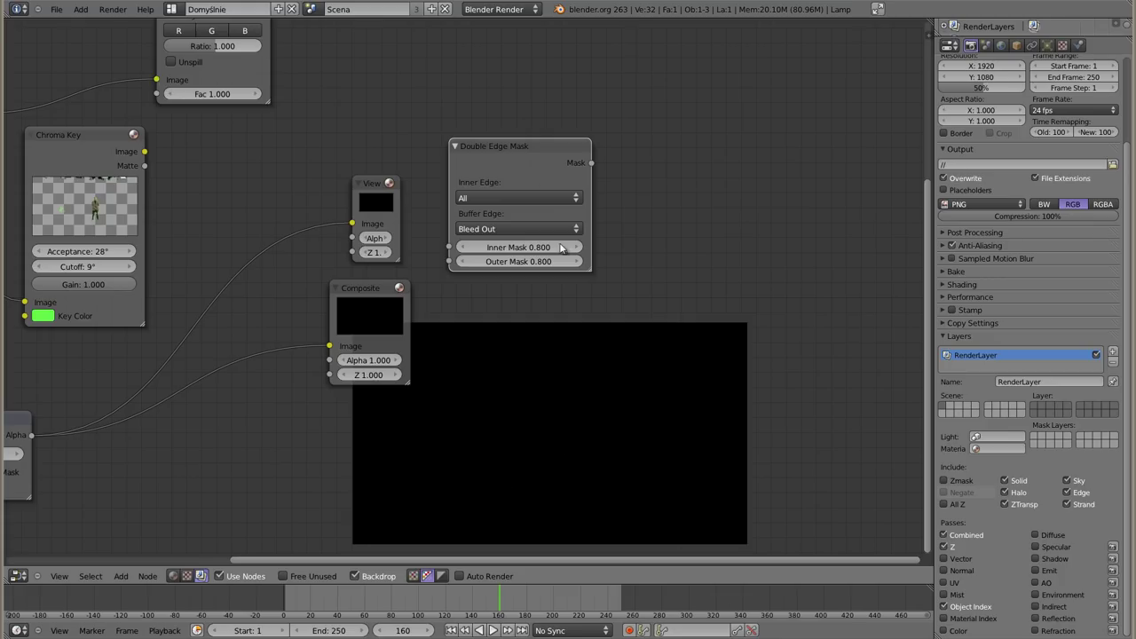
drag(533, 148, 659, 134)
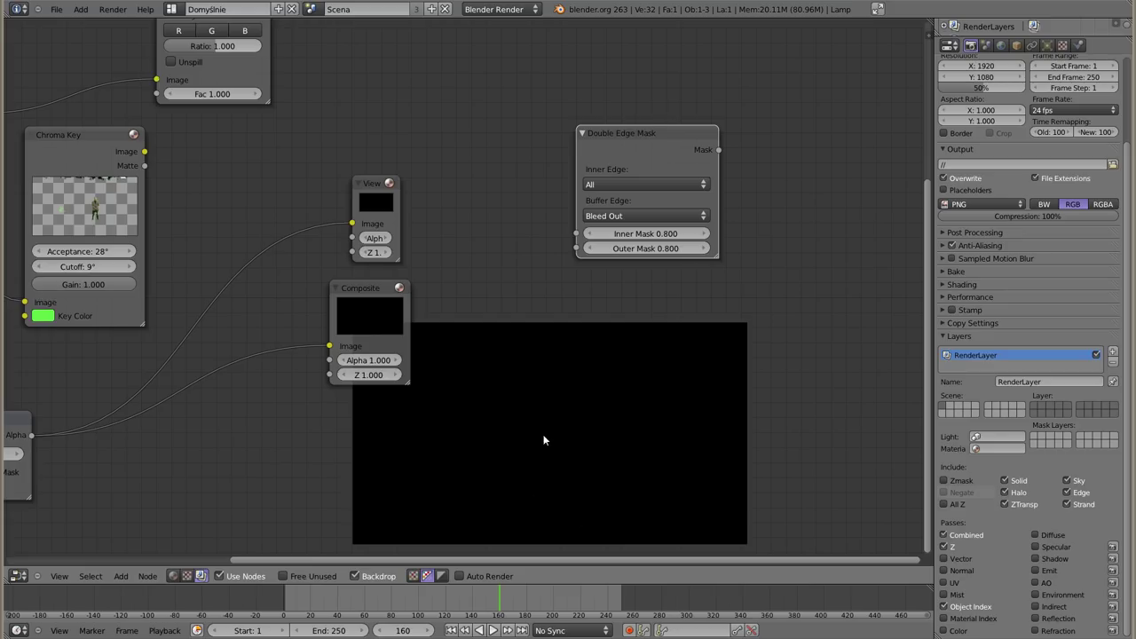
Select the ID Mask node, enlarge the Viewer node, and change the backdrop's displayed channels.
middle_drag(159, 436, 265, 386)
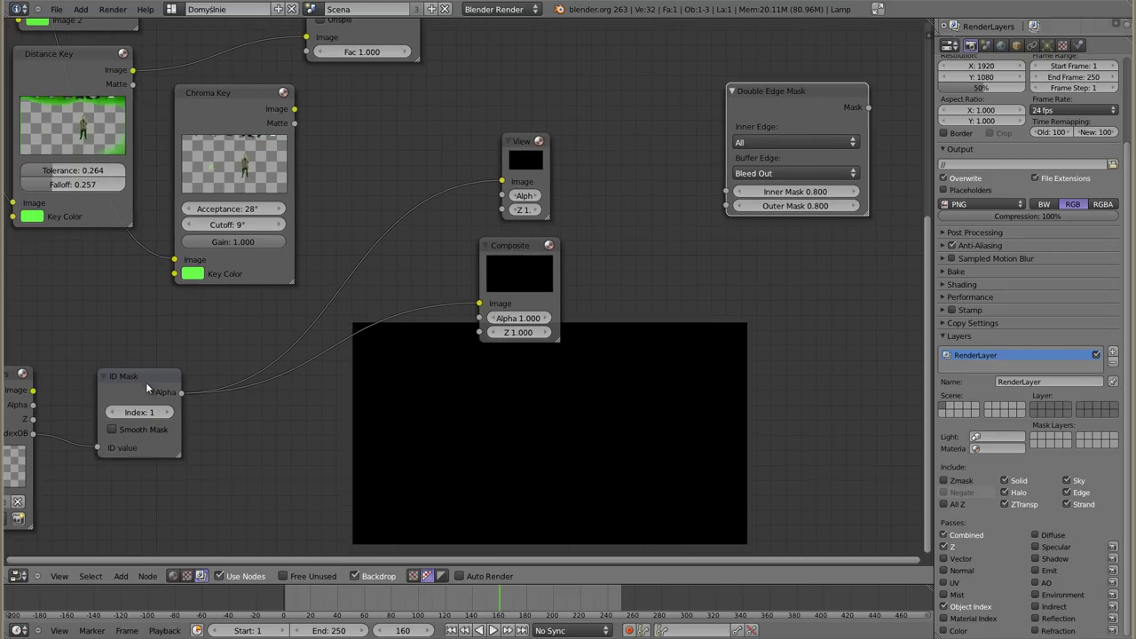
click(112, 412)
click(166, 412)
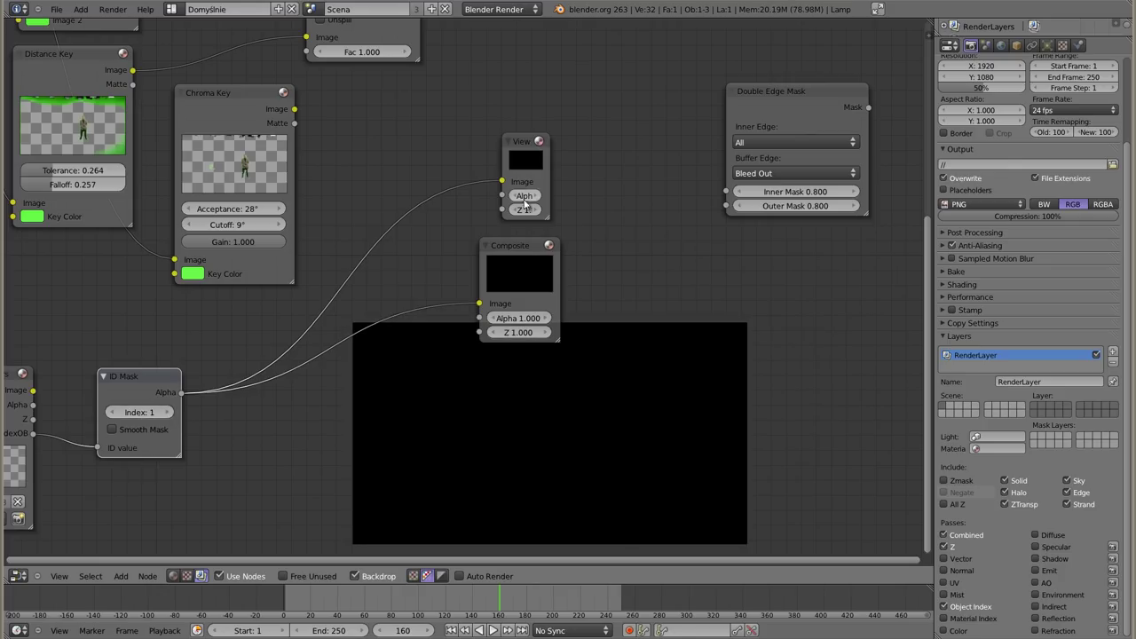
drag(548, 217, 576, 234)
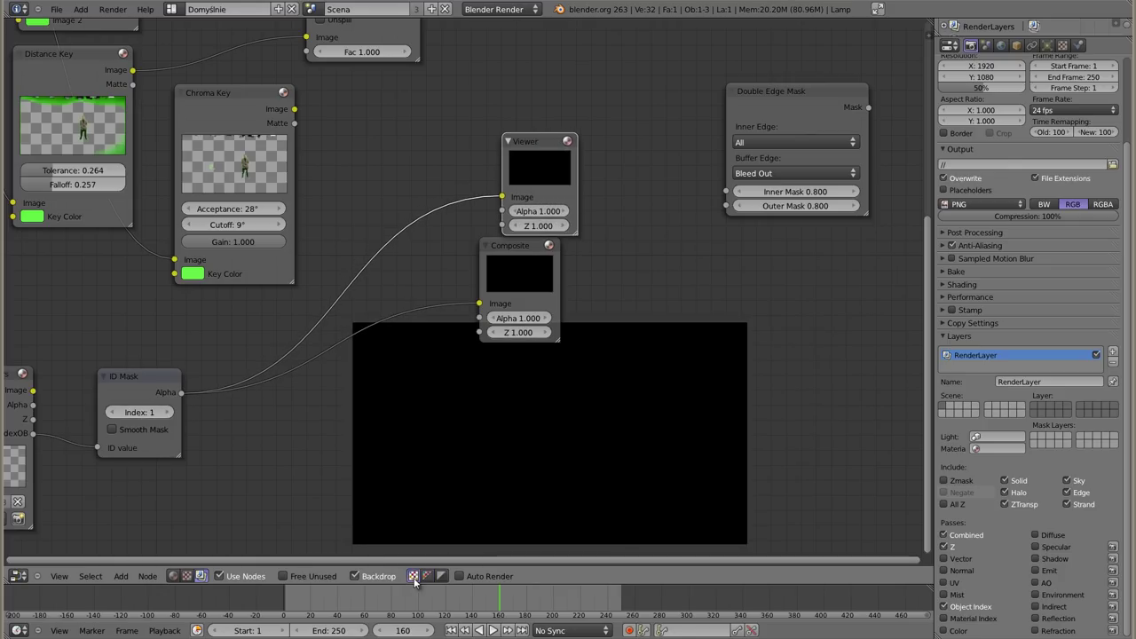
click(413, 579)
Move the Double Edge Mask node above the Viewer, beside Color Spill.
middle_drag(668, 274, 497, 318)
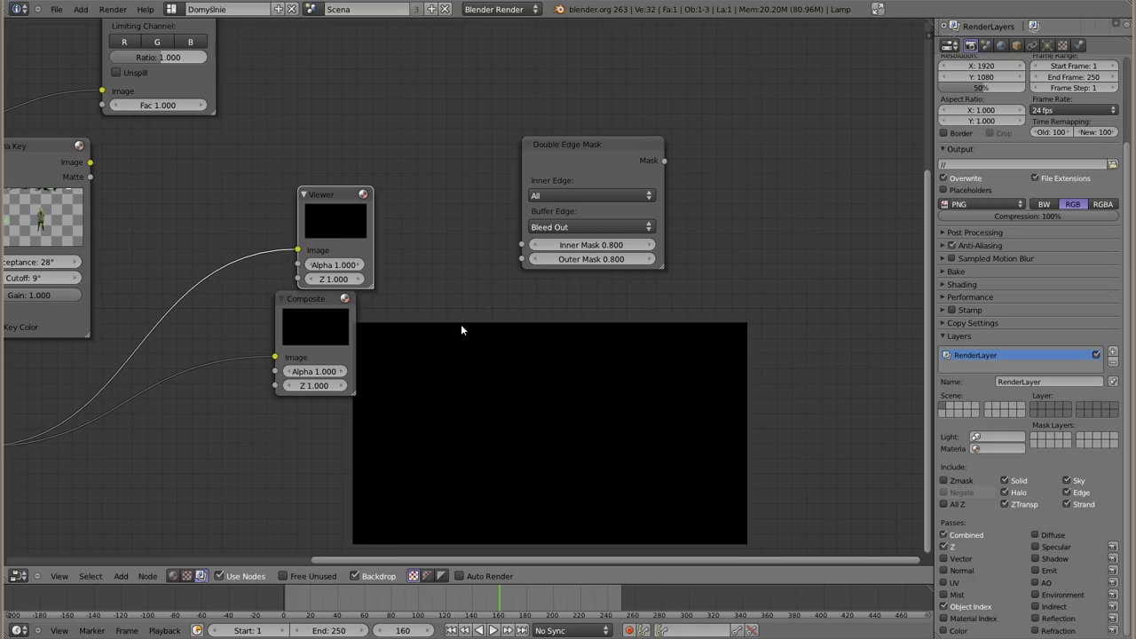
drag(597, 140, 320, 36)
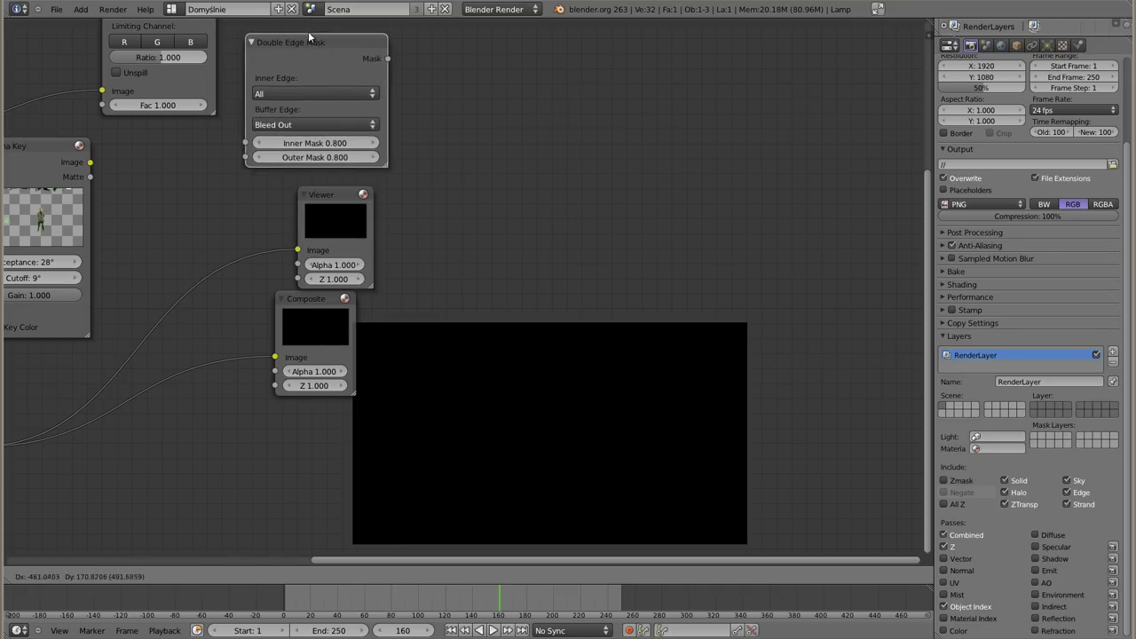
mouse_move(320, 196)
middle_down()
mouse_move(530, 245)
mouse_move(486, 224)
middle_up()
scroll(530, 245, down, 3)
scroll(486, 224, up, 2)
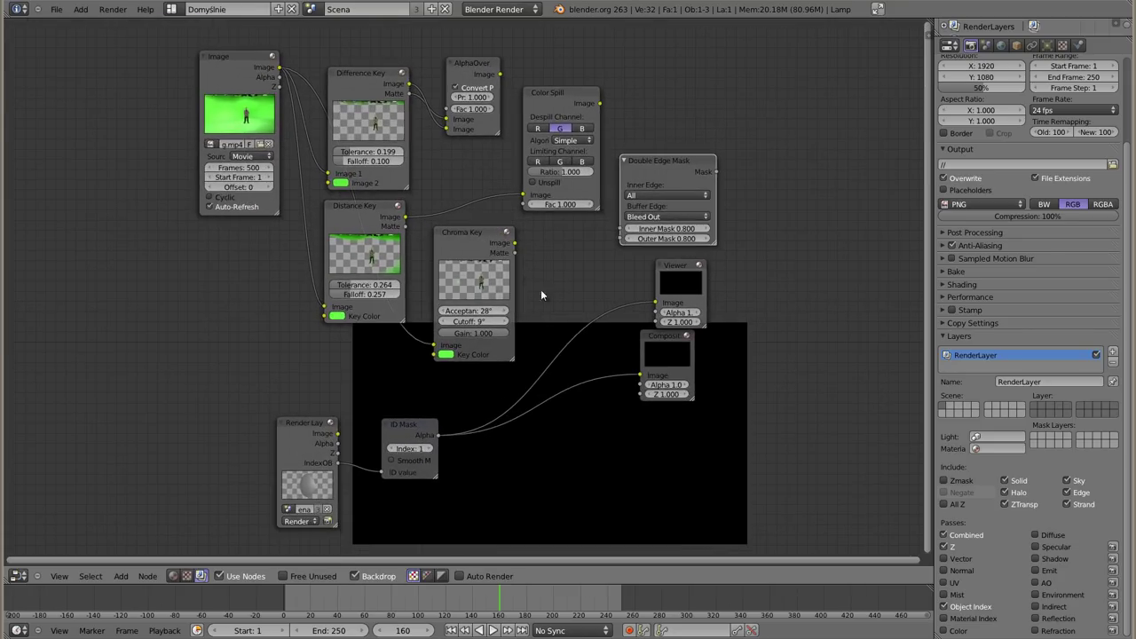
middle_drag(540, 290, 527, 292)
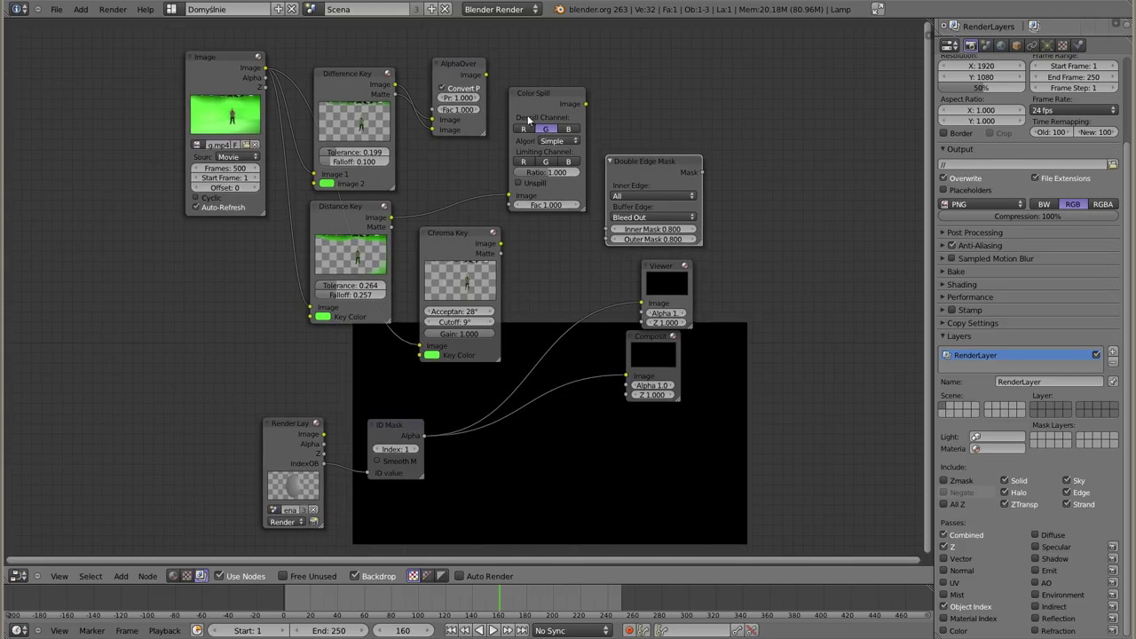